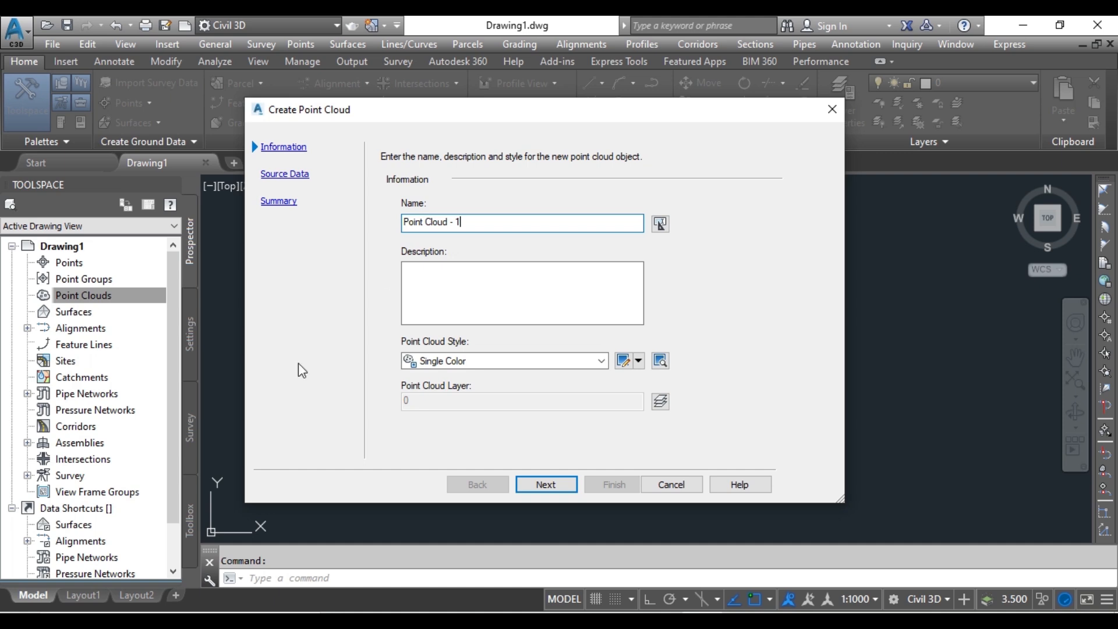
Step: Keep the Single Color style for Point Cloud - 1 and continue to its source data settings
click(601, 361)
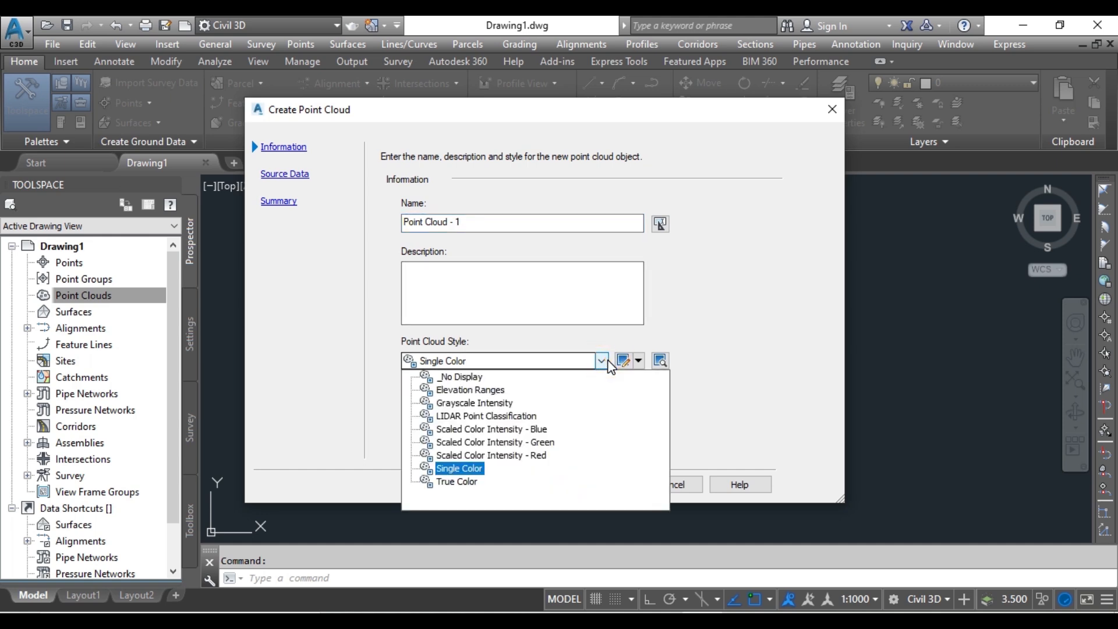
click(600, 362)
click(592, 339)
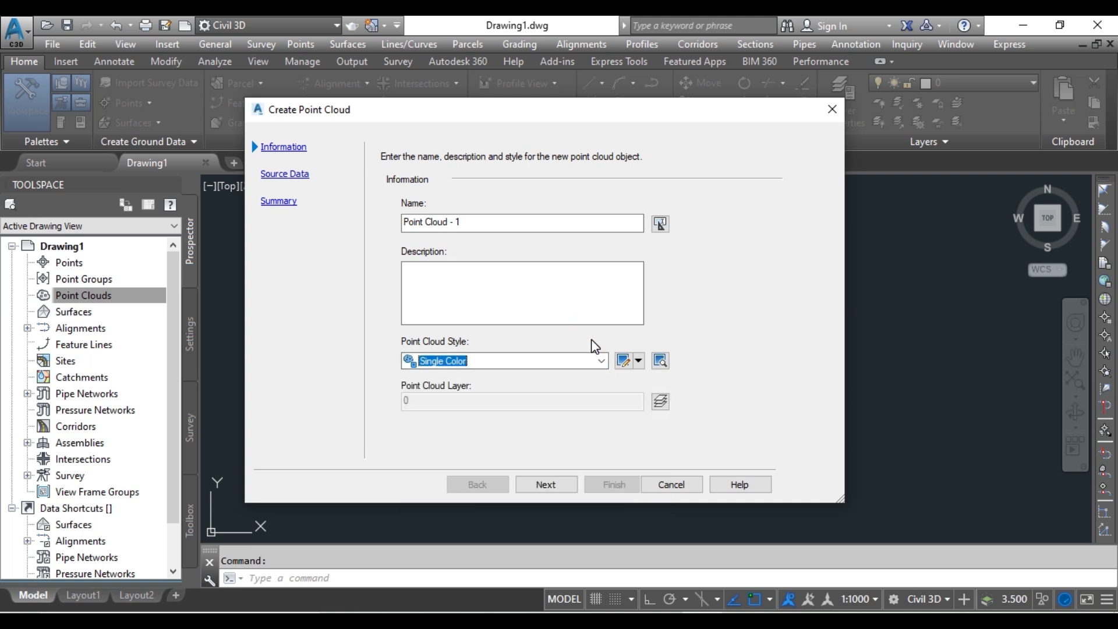
click(547, 485)
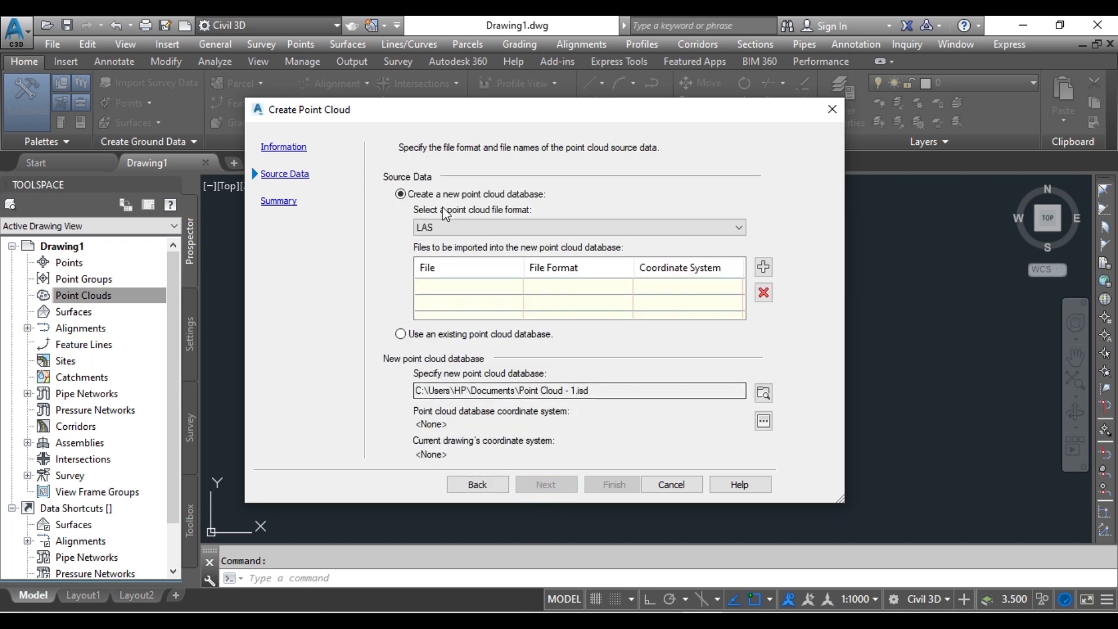
Step: Set the point cloud file format to ESRI ASC and add SJ4913.asc from the desktop as the source file
click(547, 232)
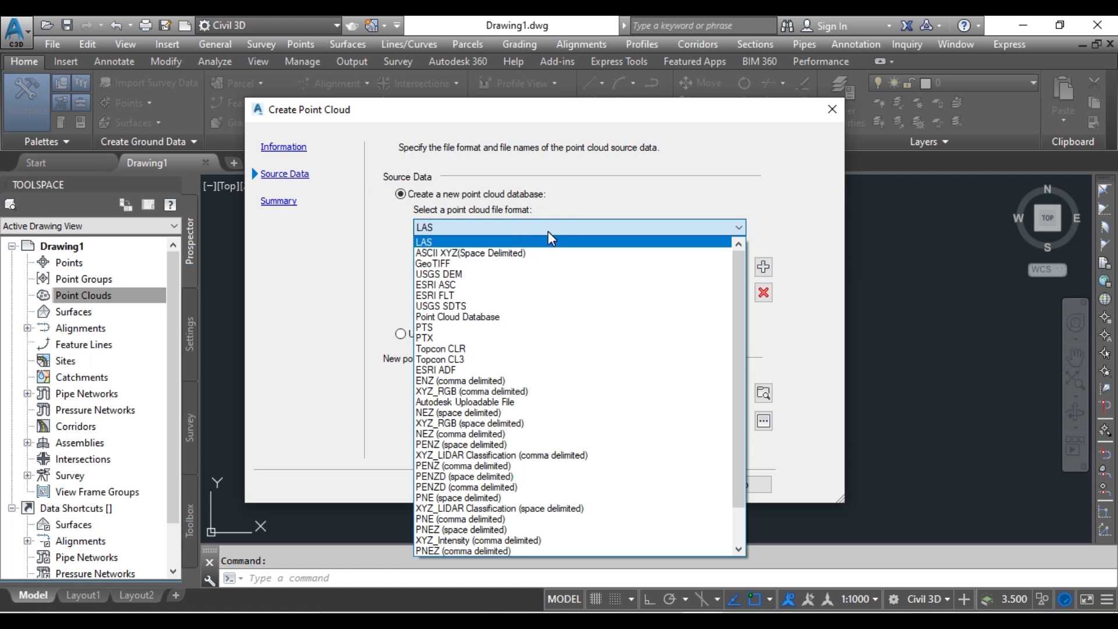
click(457, 287)
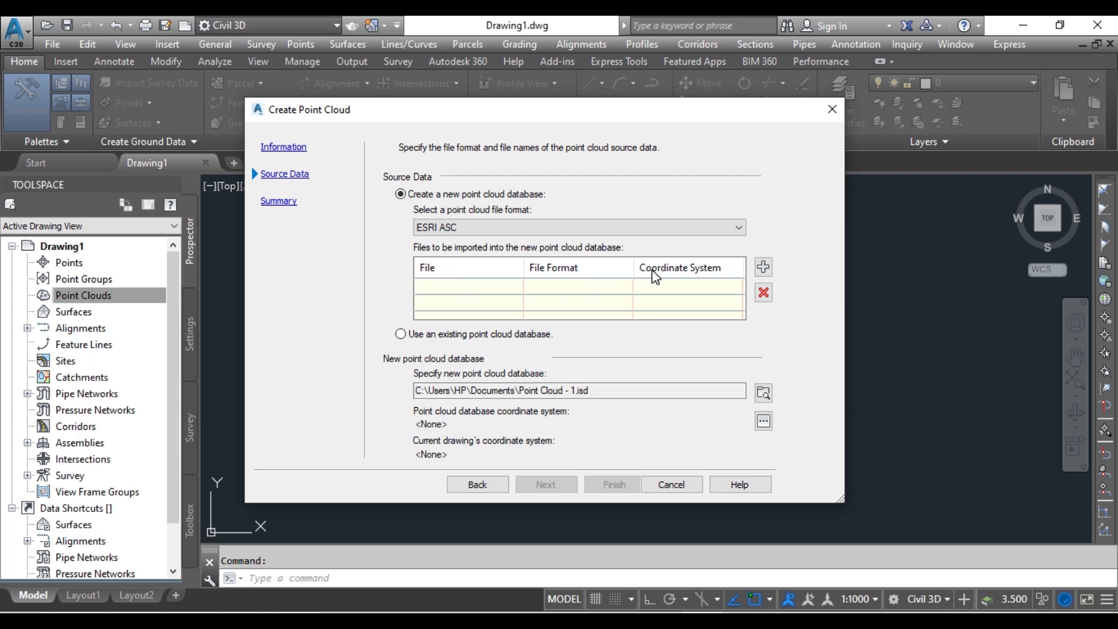
click(763, 267)
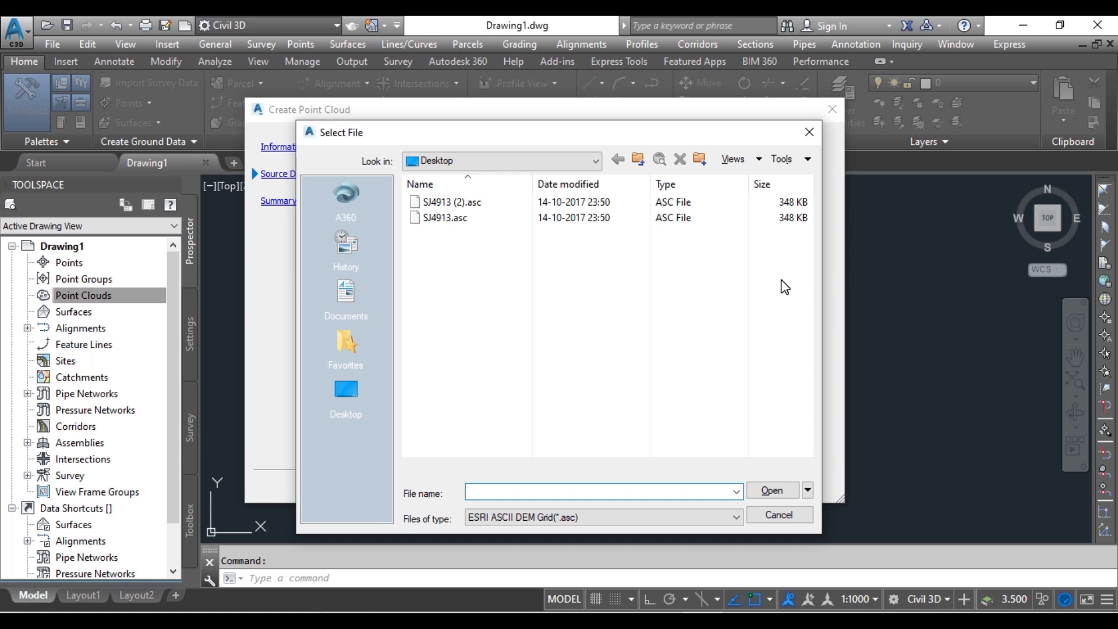
click(751, 217)
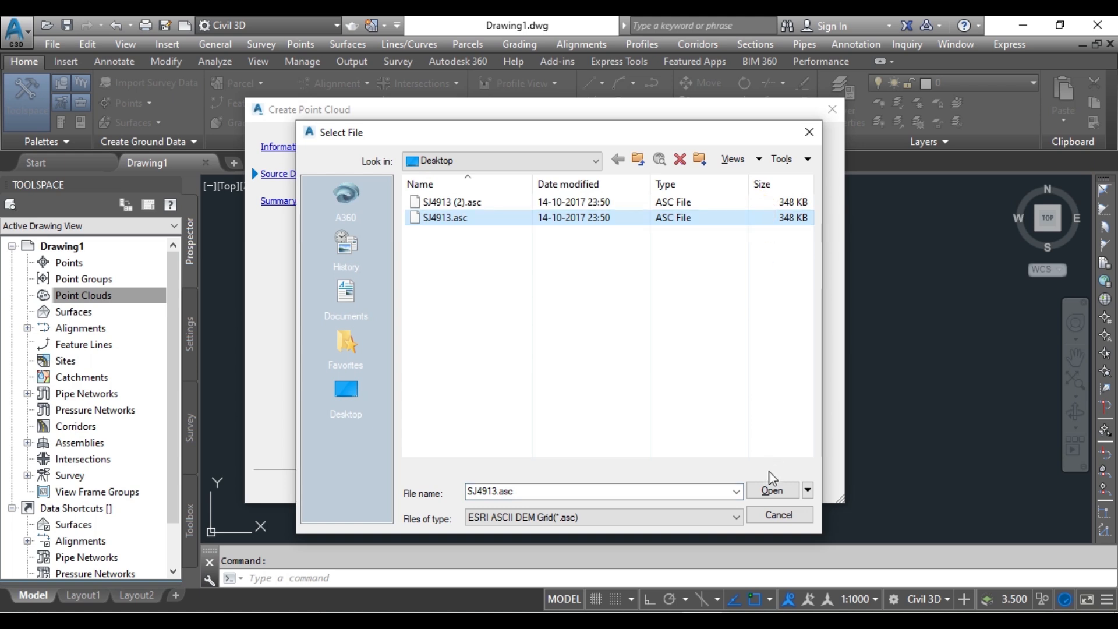
click(772, 490)
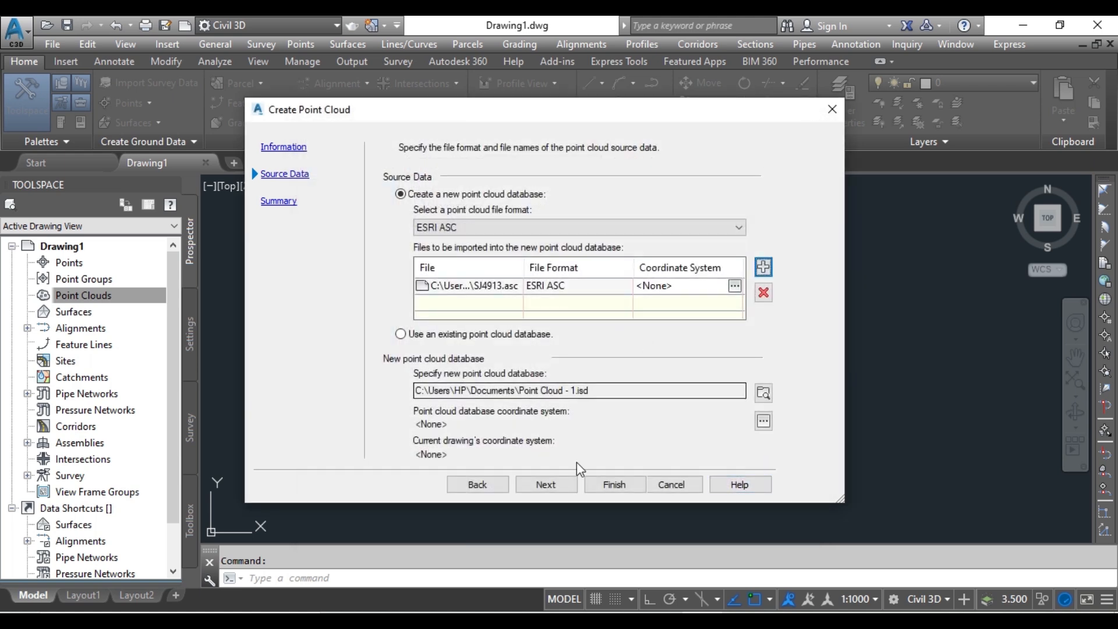
Step: Review the point cloud summary, finish creating the new database and dismiss the background processing notice
click(545, 485)
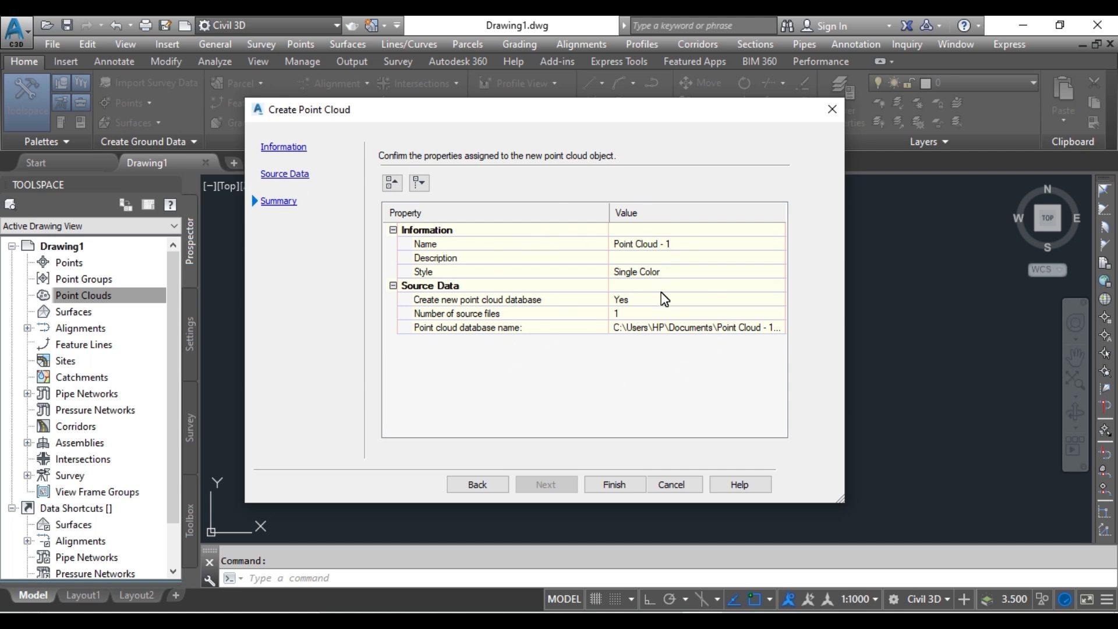
click(612, 486)
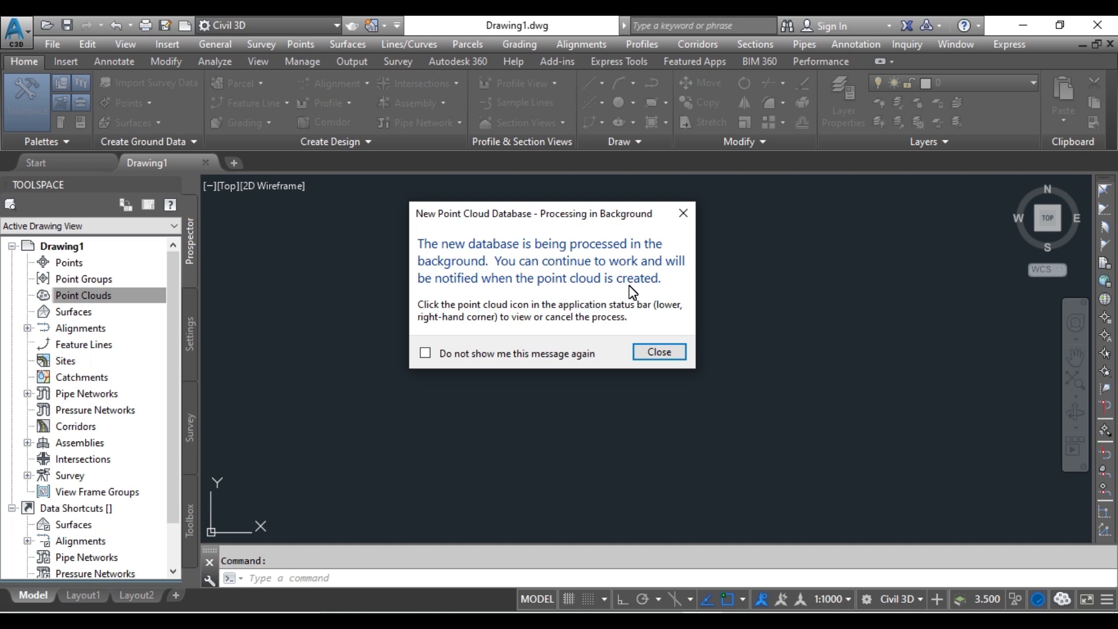
click(665, 353)
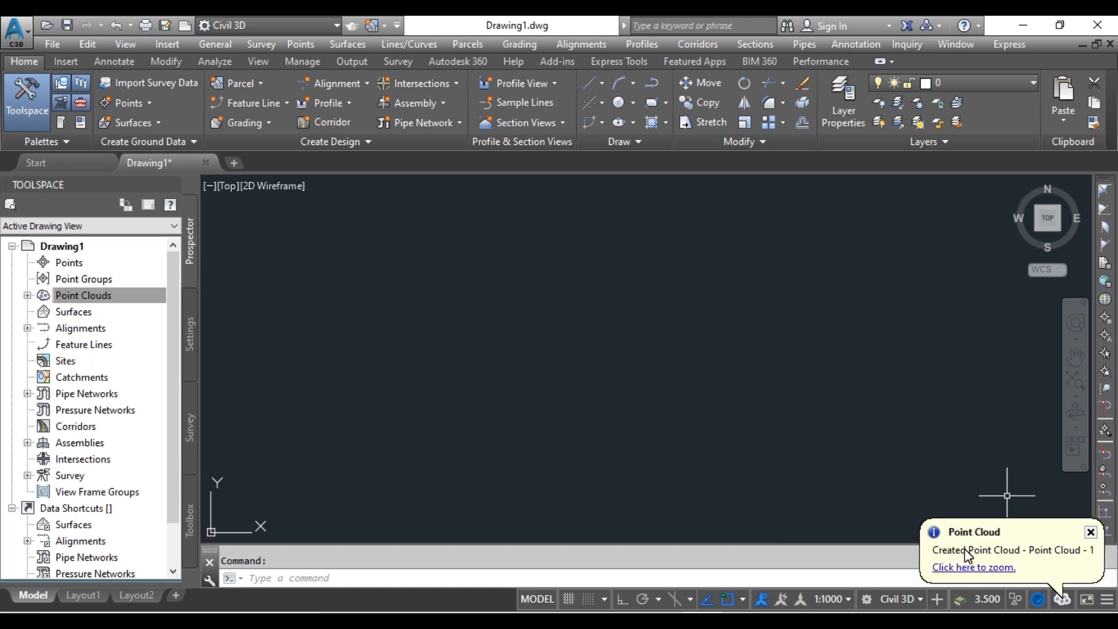
Step: Zoom to the newly created point cloud and frame its full extents in the drawing
click(971, 568)
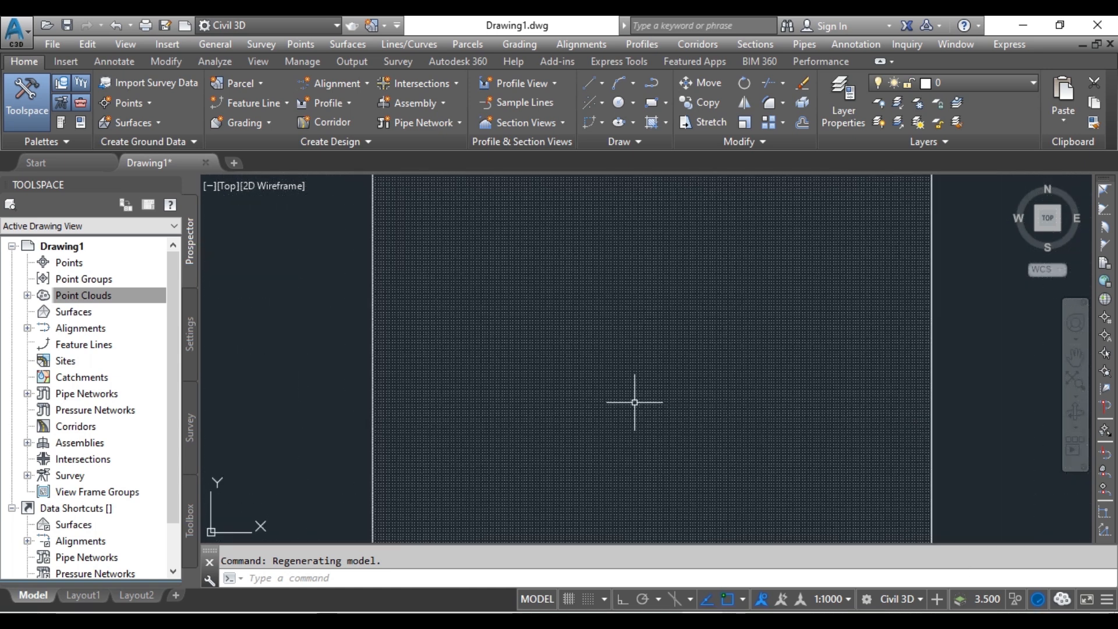
click(905, 422)
click(785, 381)
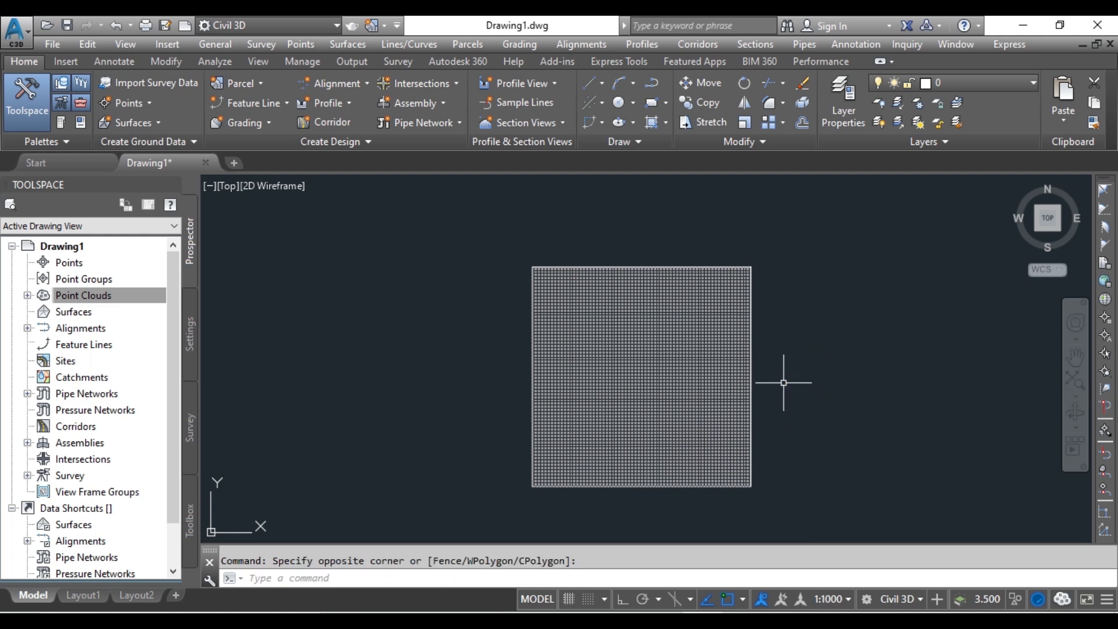
scroll(785, 382, up, 2)
middle_drag(784, 385, 790, 369)
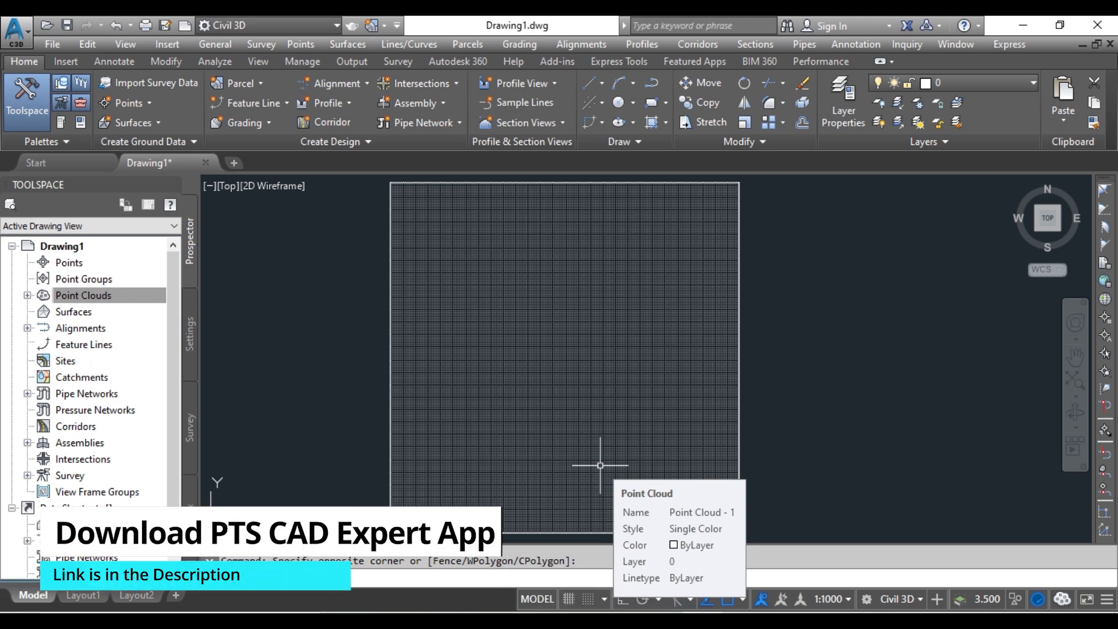
Step: Open the Add Points to Surface wizard for Point Cloud - 1
click(27, 295)
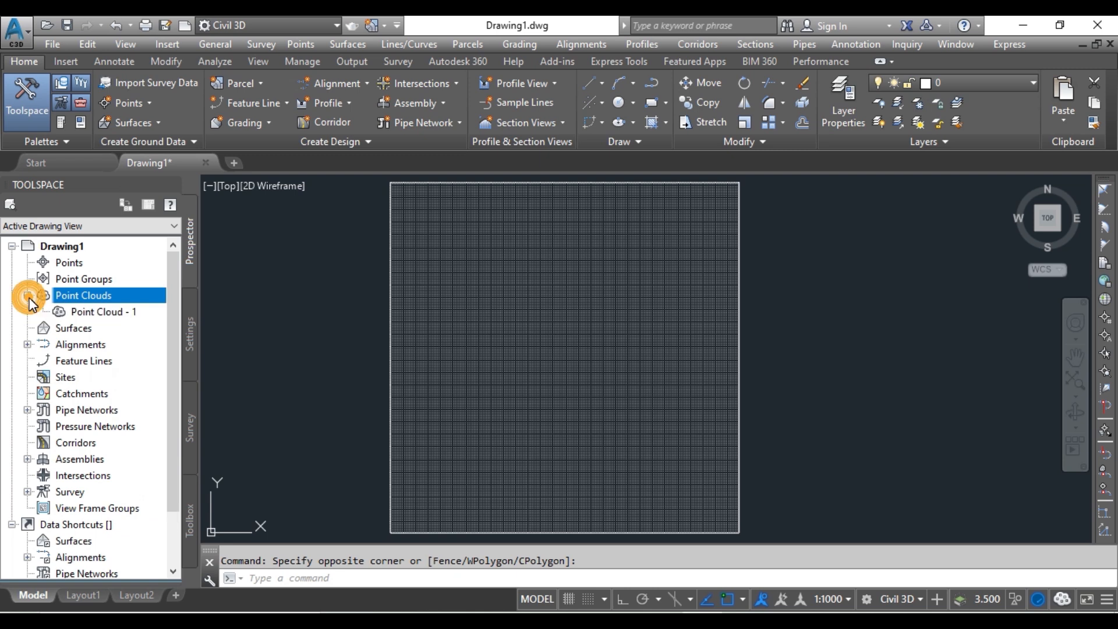
click(104, 318)
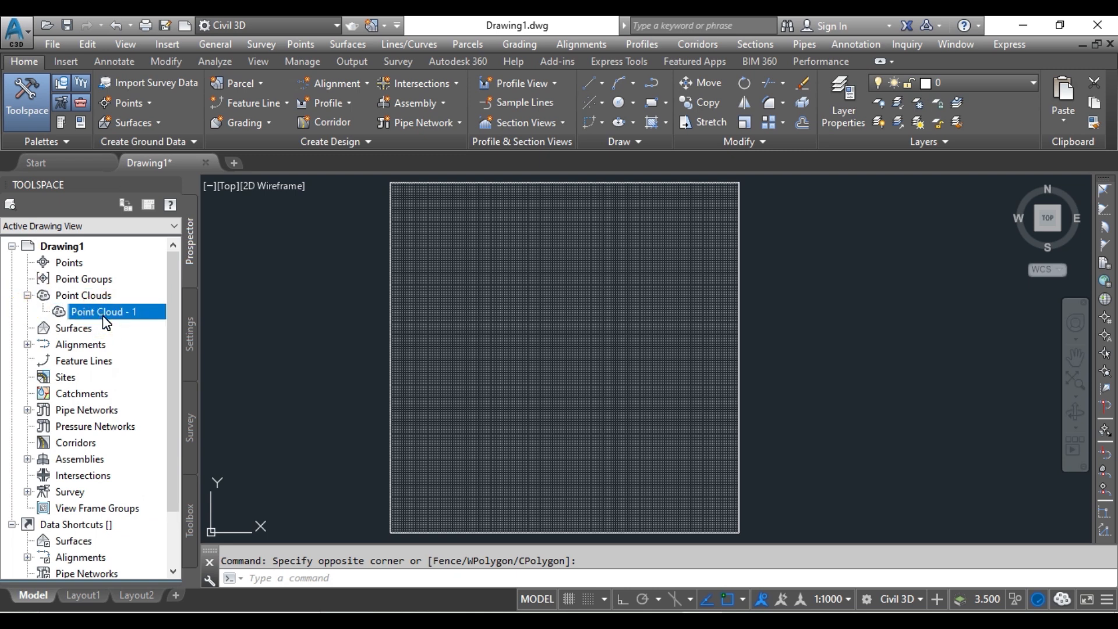
right_click(106, 323)
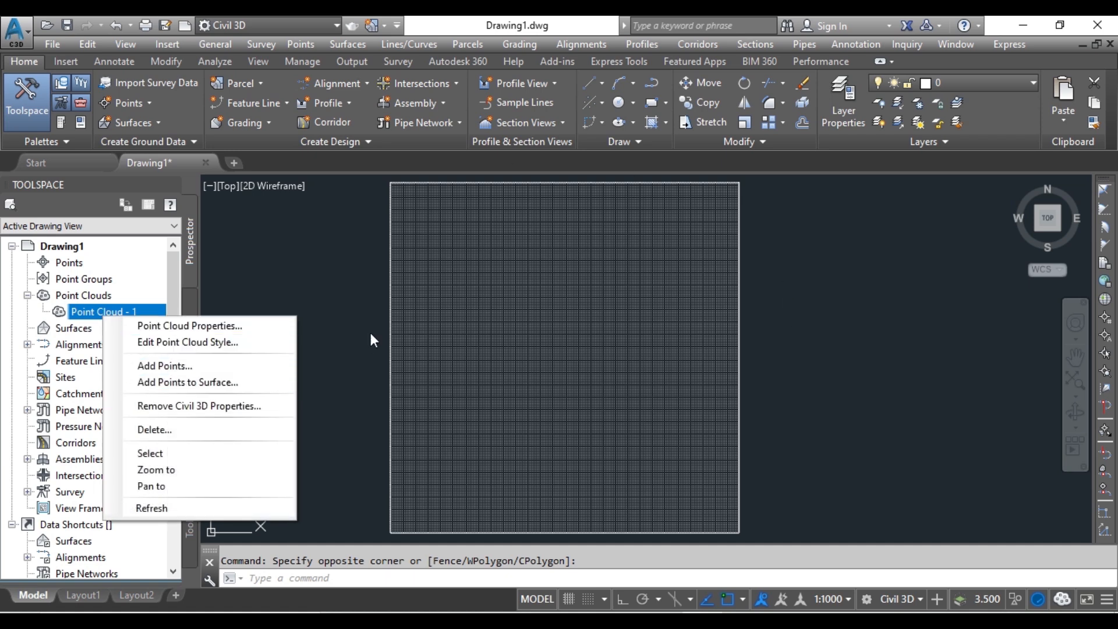
click(165, 387)
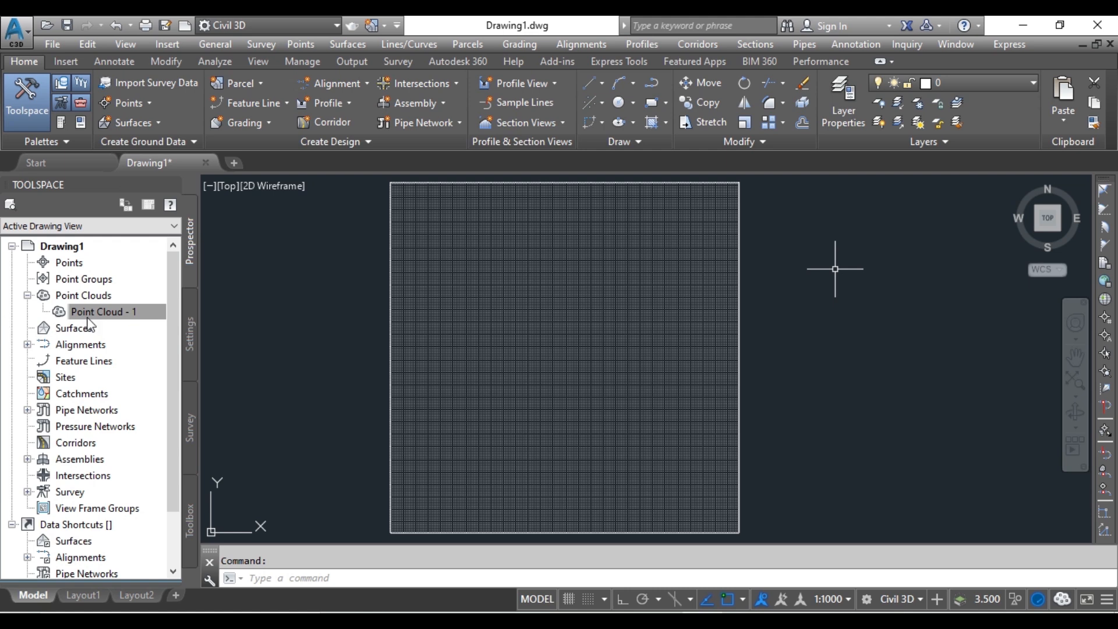
click(114, 313)
right_click(114, 315)
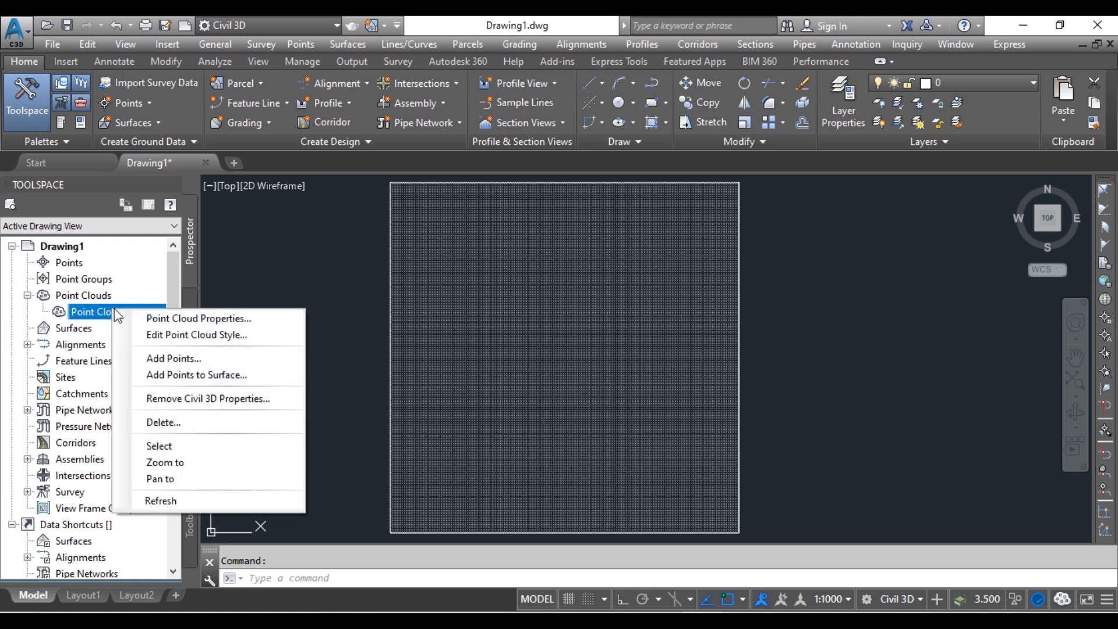
click(213, 375)
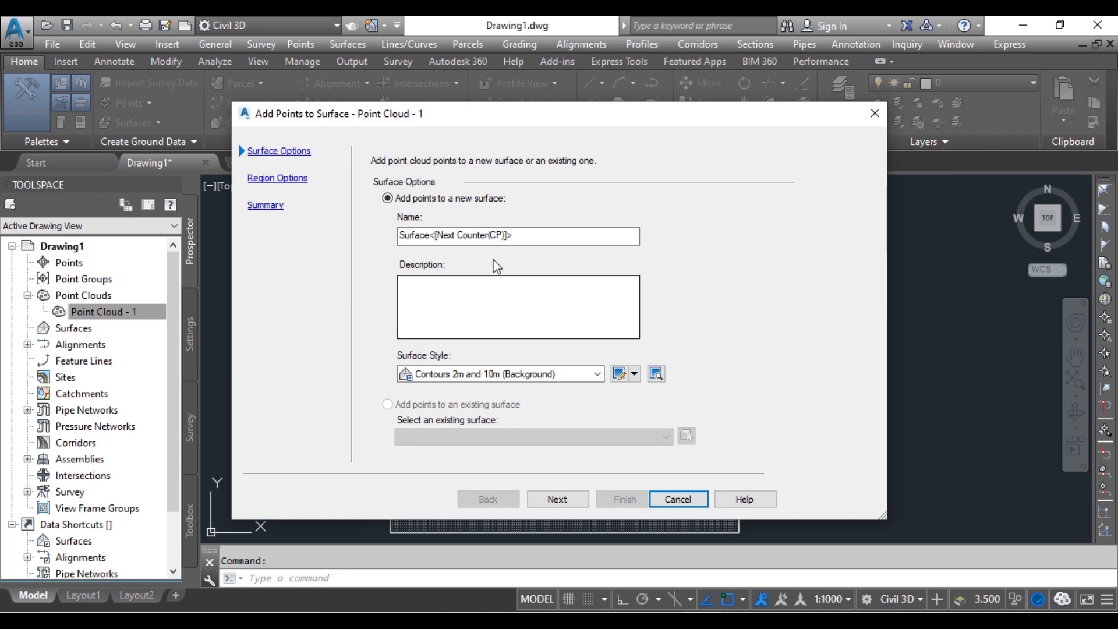
Step: Name the new surface EX SURFACE, give it the Contours 2m and 10m (Background) style, and continue to the region options
double_click(536, 234)
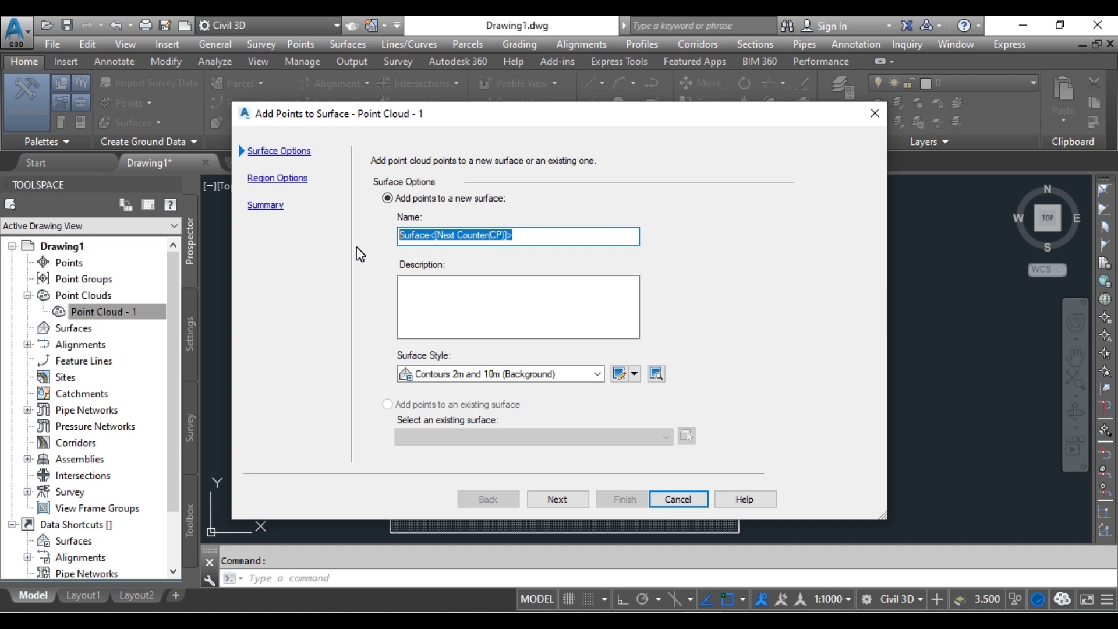
text(EX S)
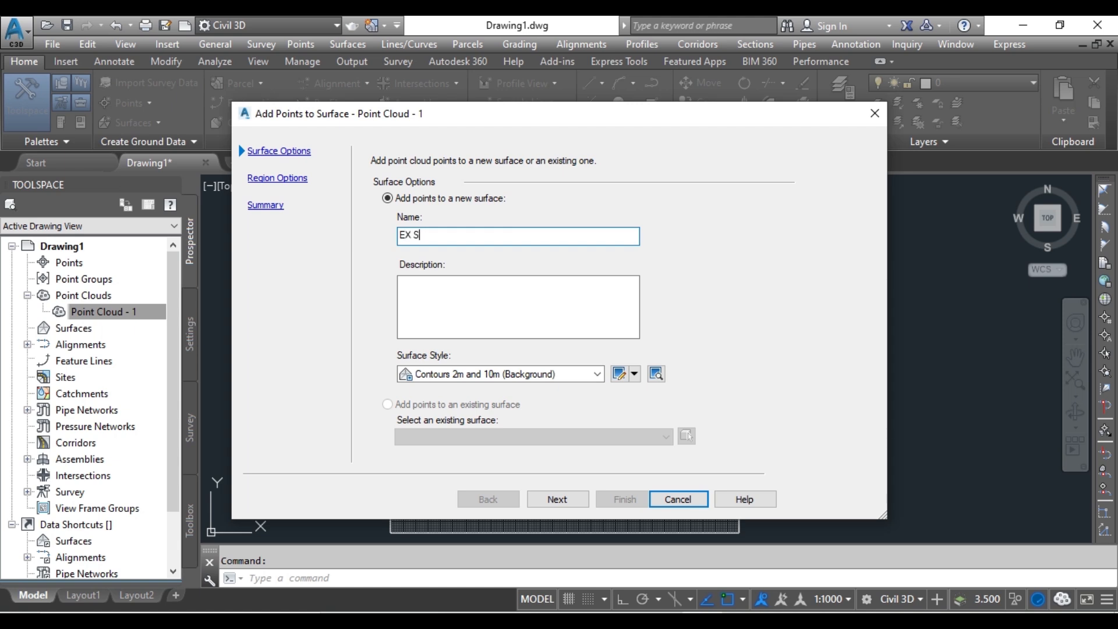
text(URFACE)
click(597, 373)
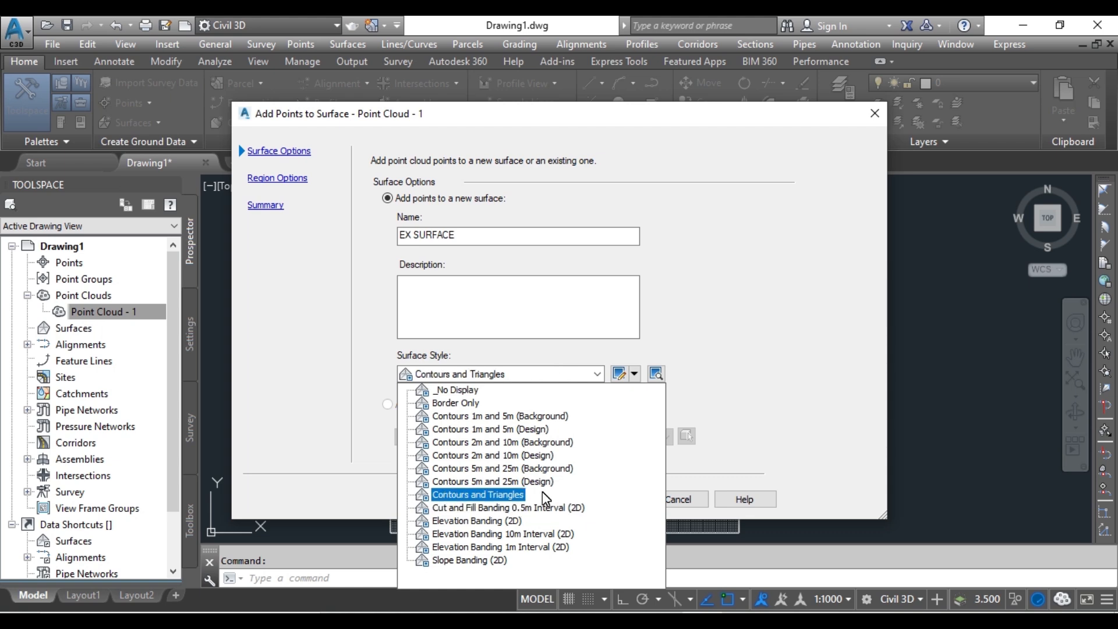
click(546, 442)
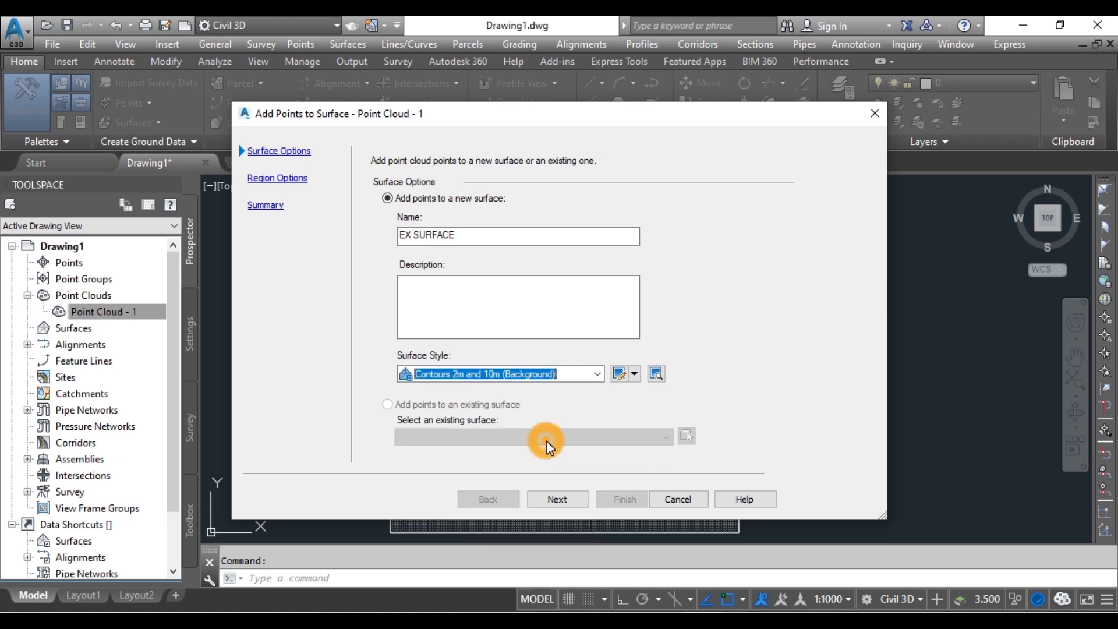
click(574, 504)
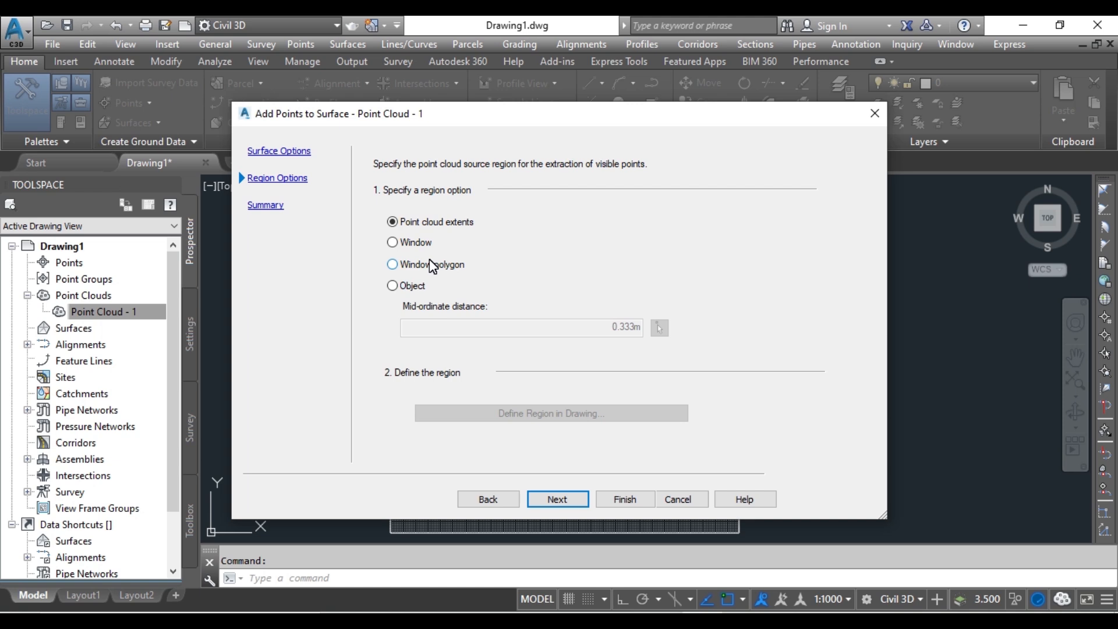
Step: Use the Window region option and define a rectangle in the drawing covering most of the point cloud, inside its border
click(399, 245)
click(509, 414)
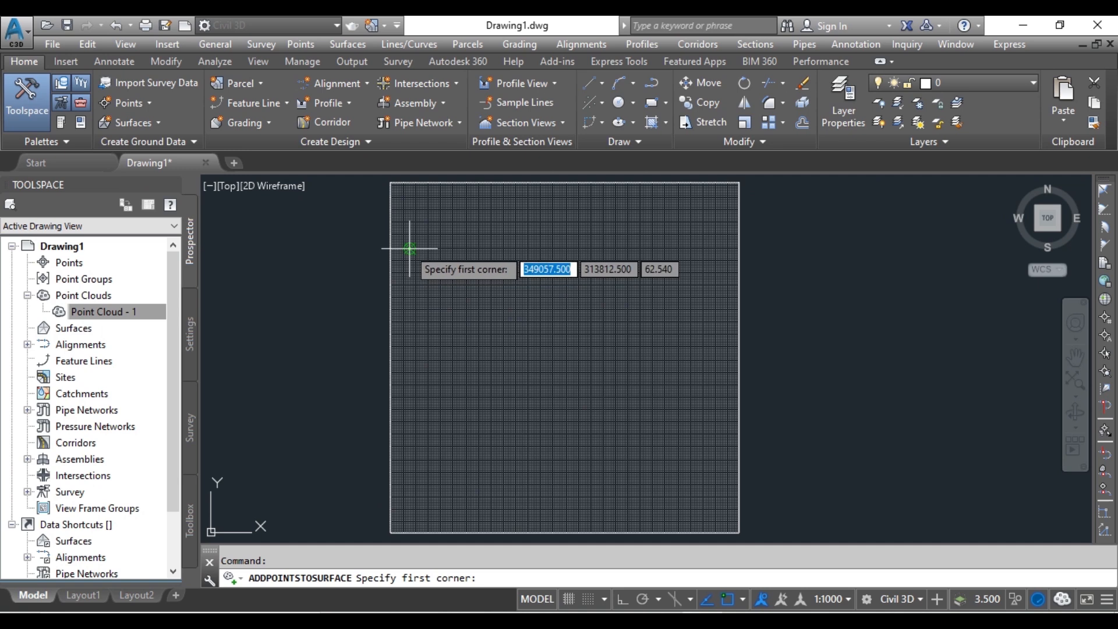
click(401, 241)
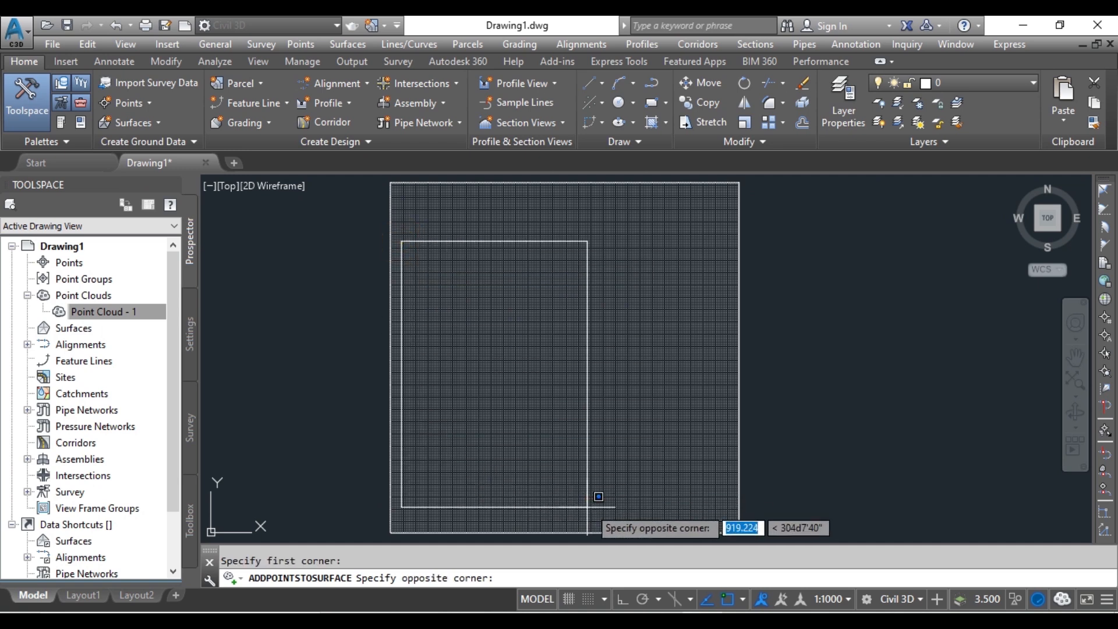
click(730, 500)
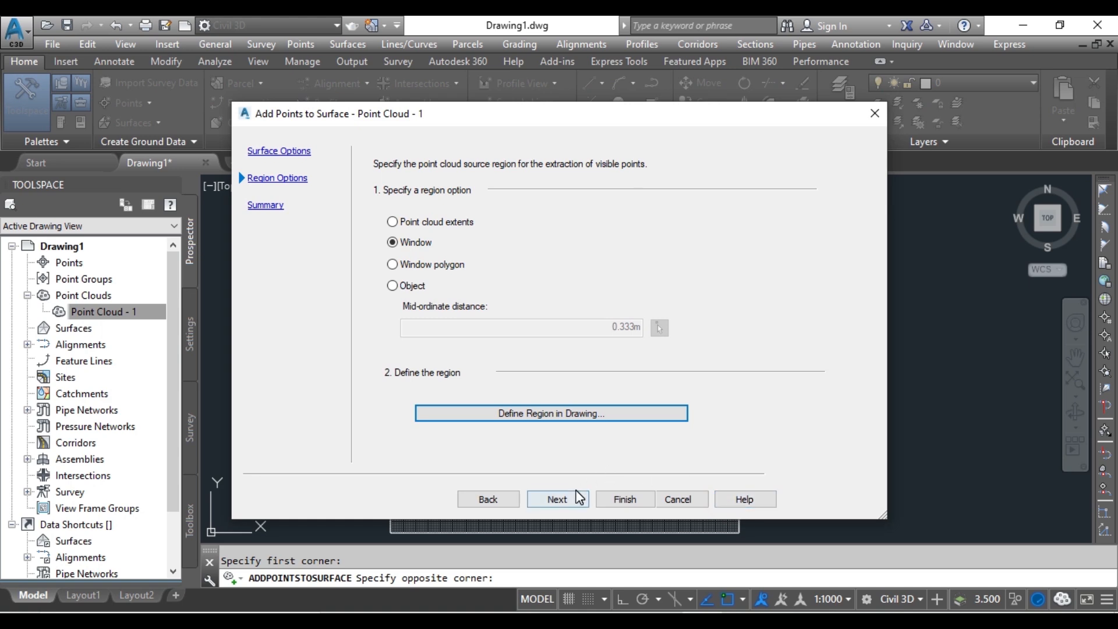
Step: Review the surface and region summary, and finish adding the point cloud points to EX SURFACE
click(567, 498)
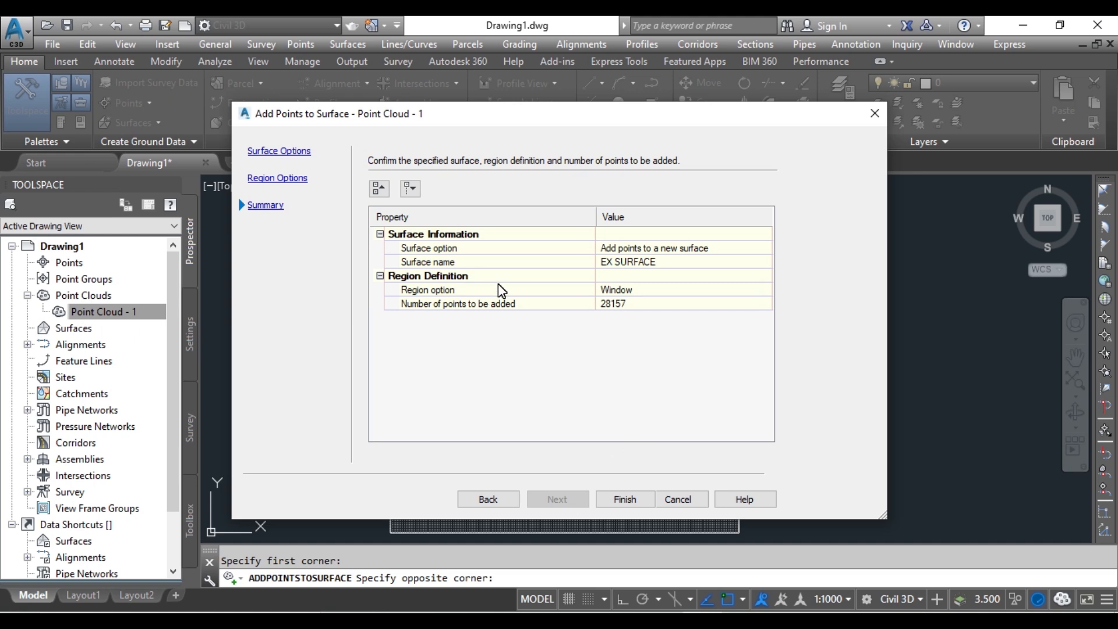
click(667, 262)
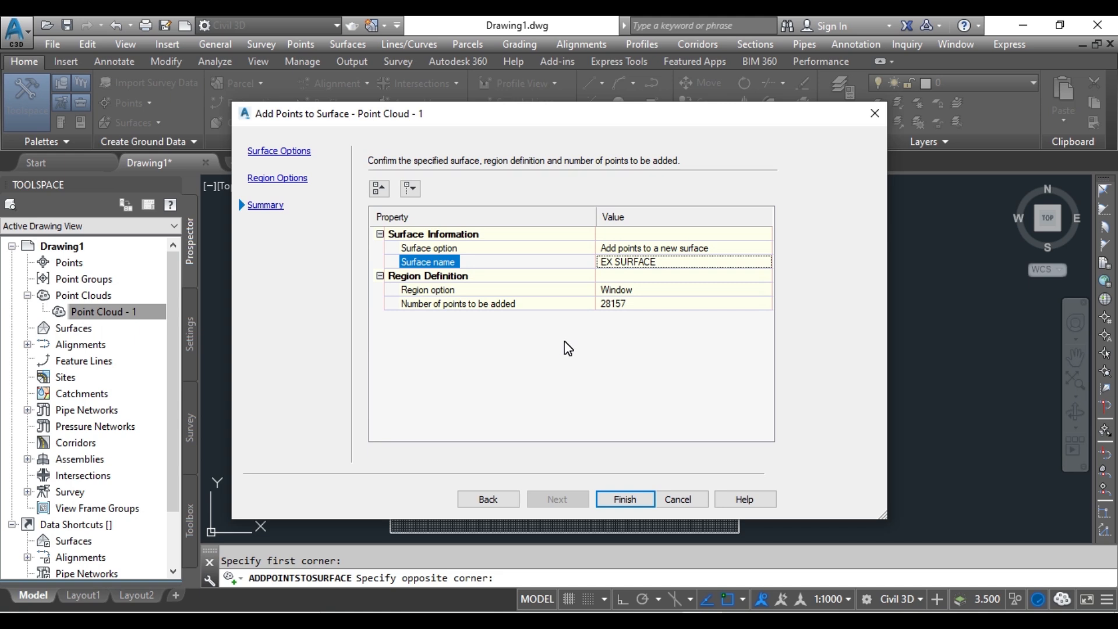
click(633, 496)
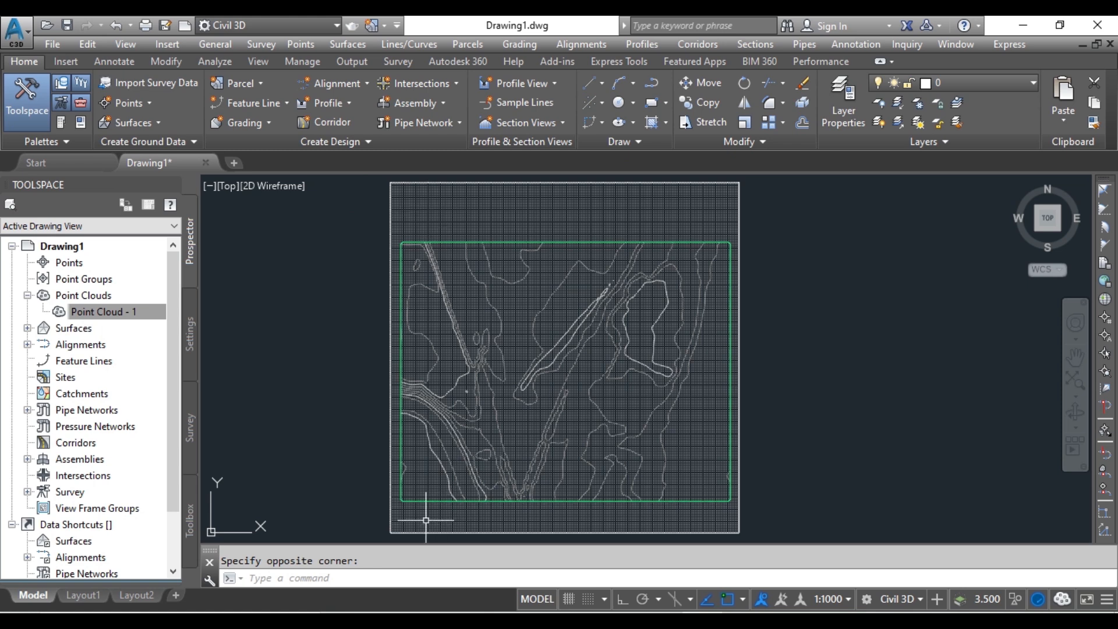
Step: Change the style of Point Cloud - 1 to _No Display in its point cloud properties and apply it
click(387, 517)
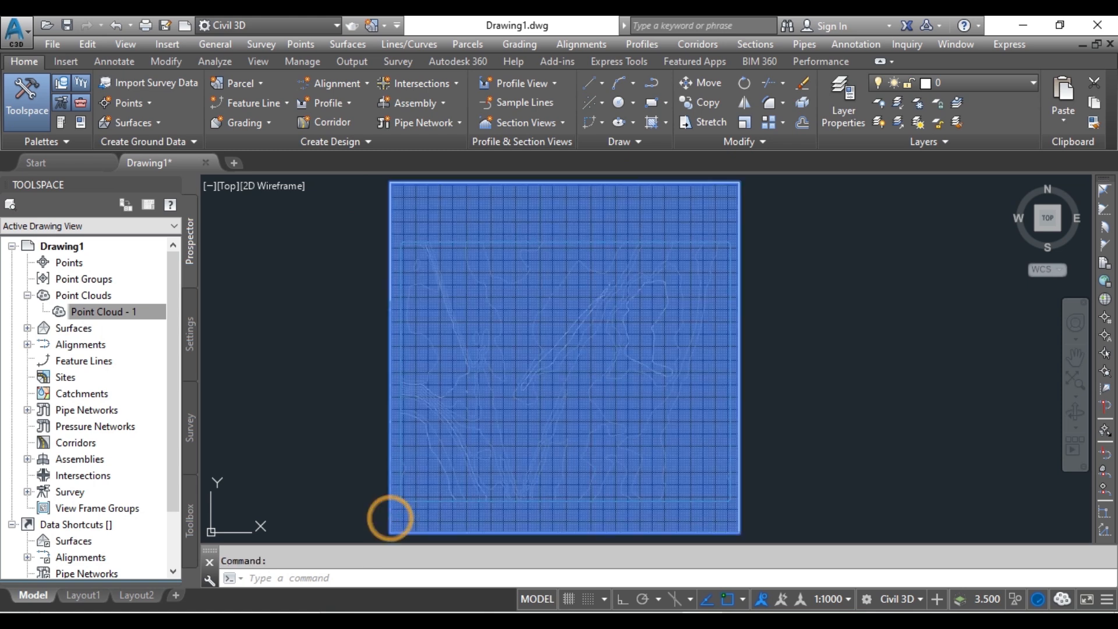
right_click(410, 516)
click(504, 372)
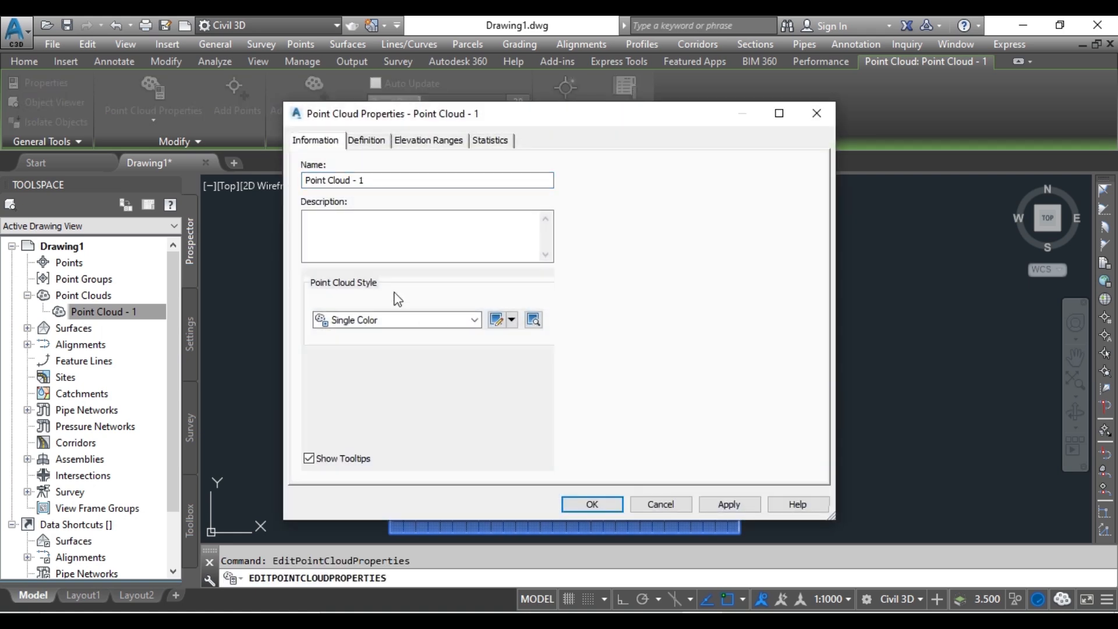
click(477, 321)
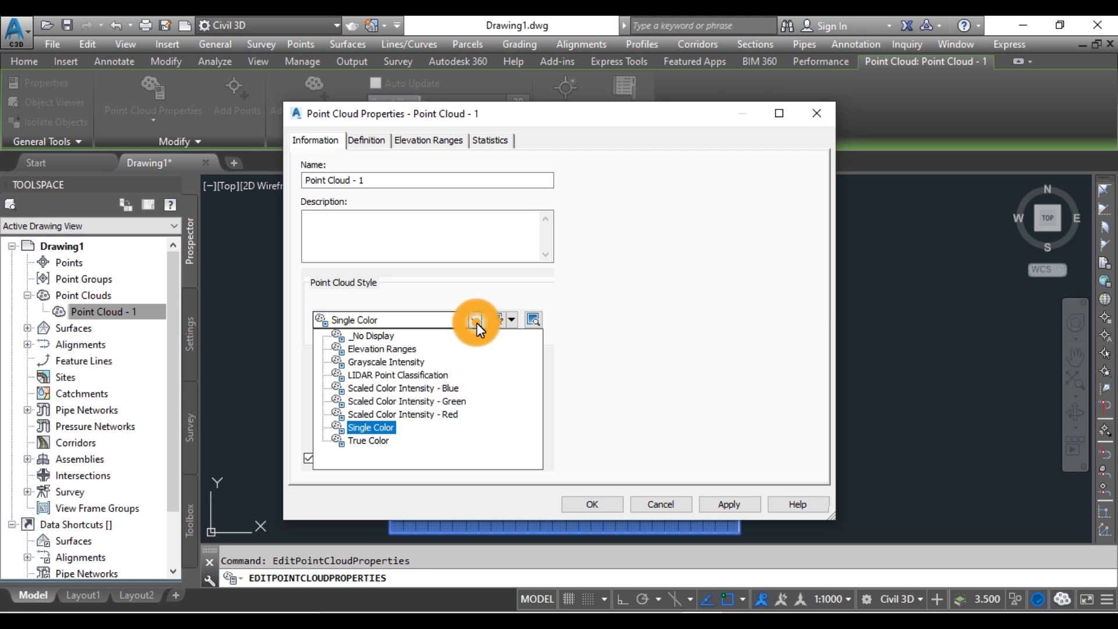
click(389, 339)
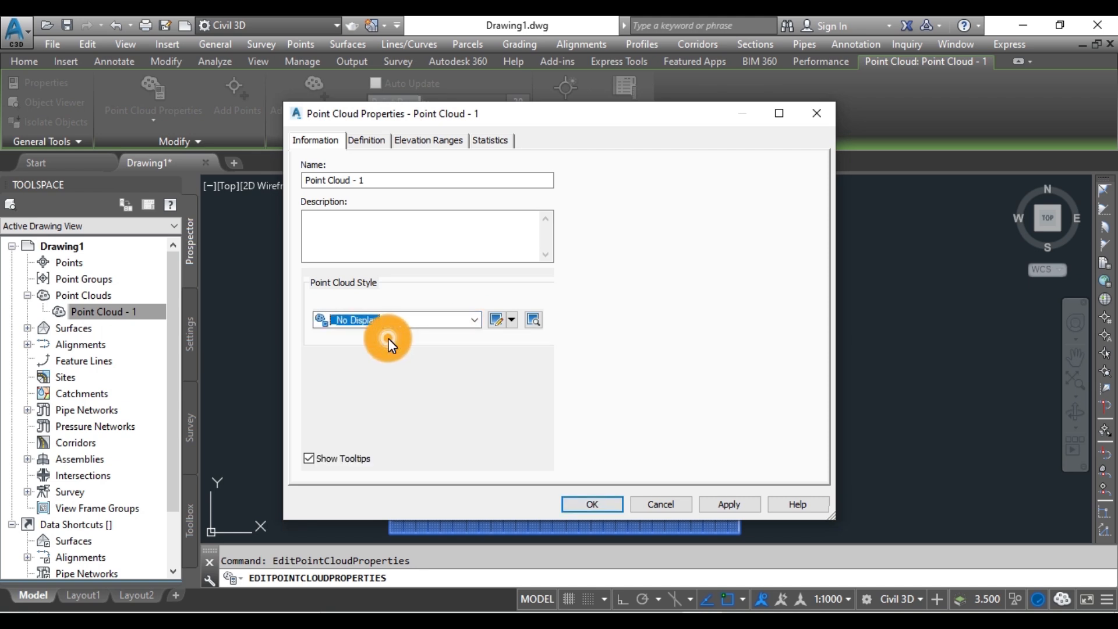
click(720, 504)
click(595, 504)
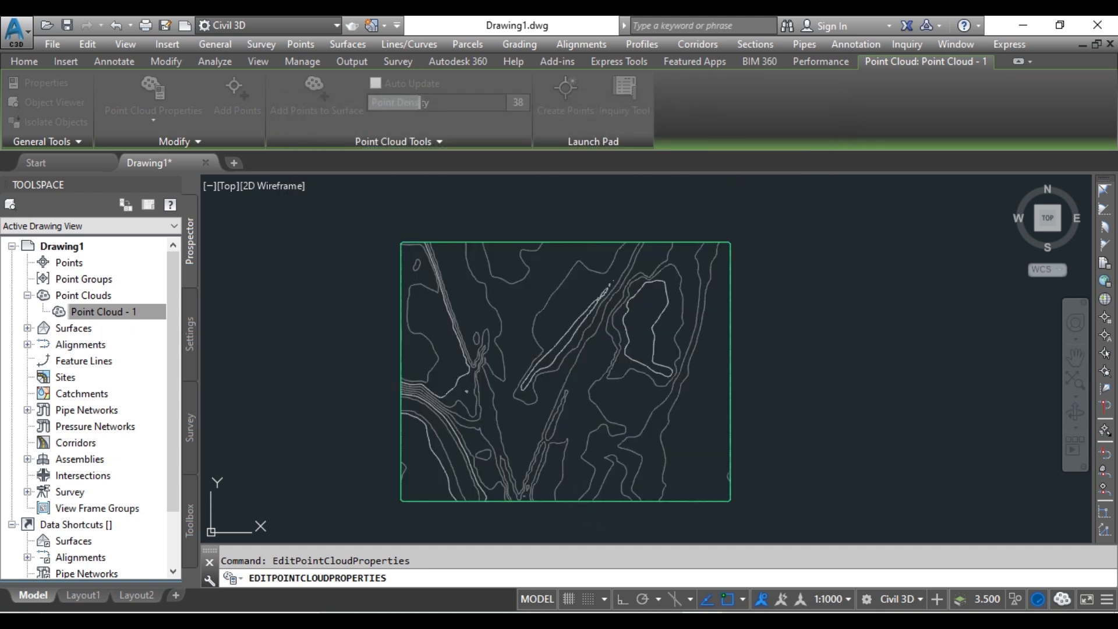
Step: Examine the EX SURFACE contours and the surface's name, style and elevation information
mouse_move(900, 419)
middle_down()
mouse_move(910, 408)
mouse_move(885, 405)
middle_up()
scroll(911, 407, down, 2)
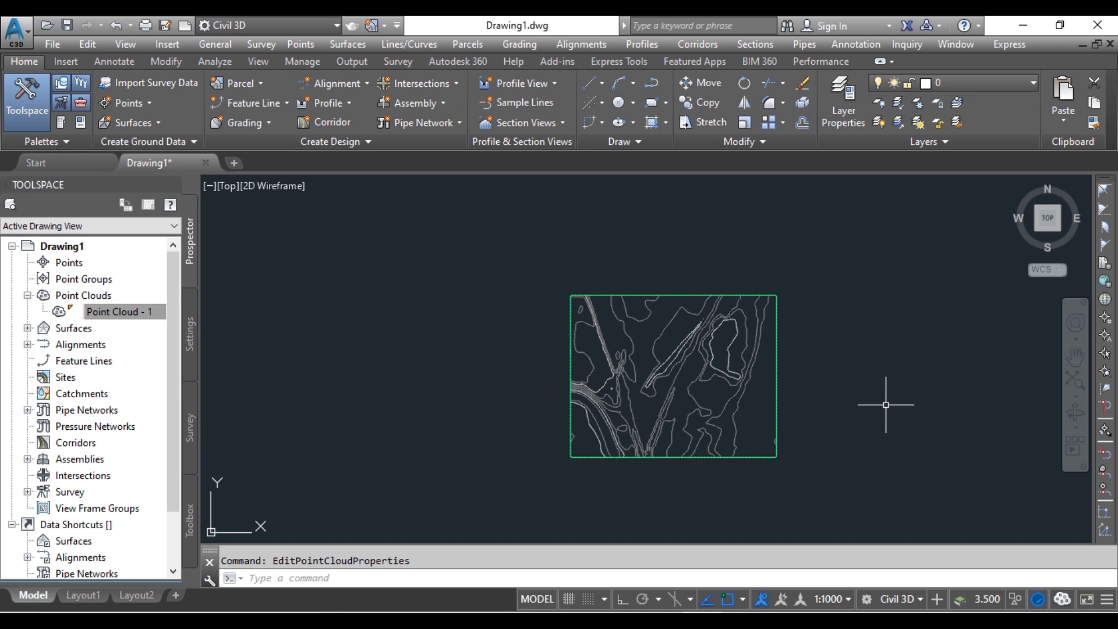
scroll(793, 377, up, 2)
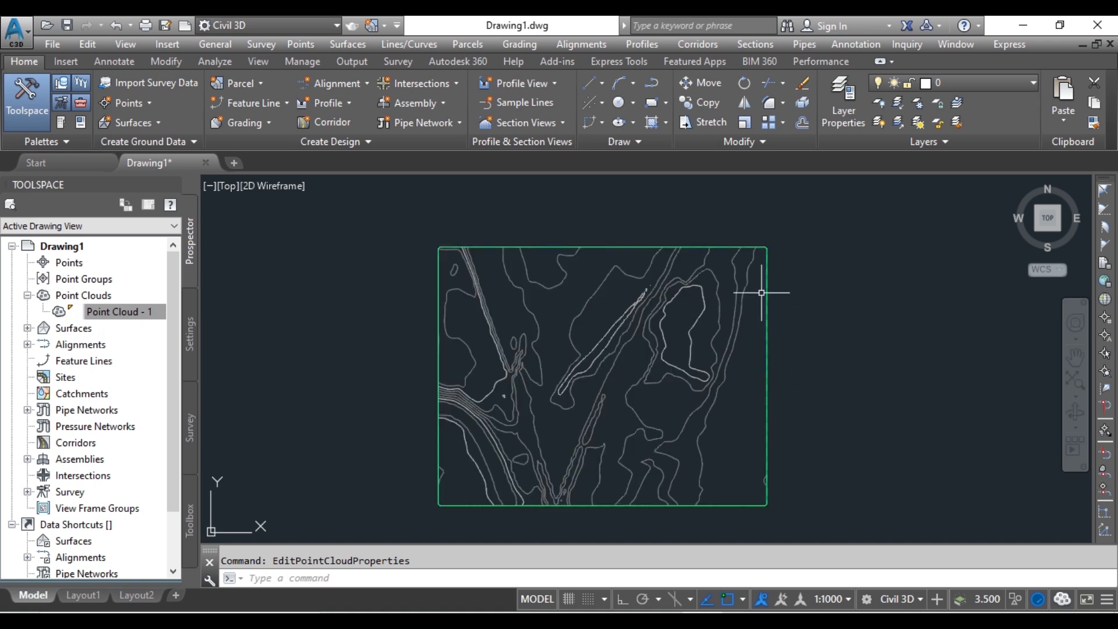
click(951, 423)
click(872, 351)
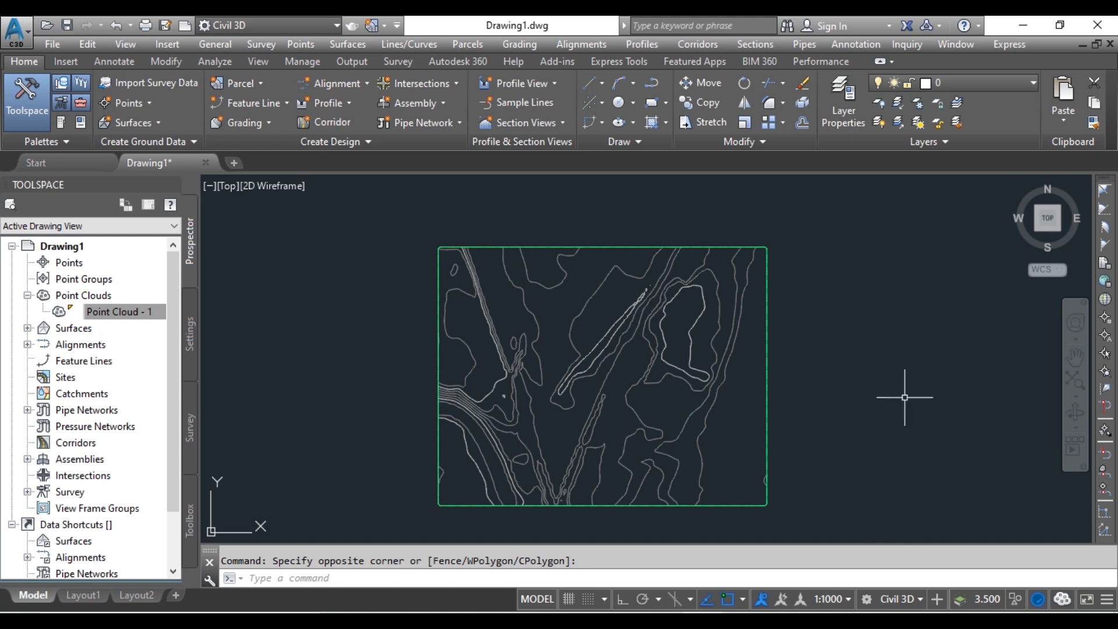
mouse_move(574, 398)
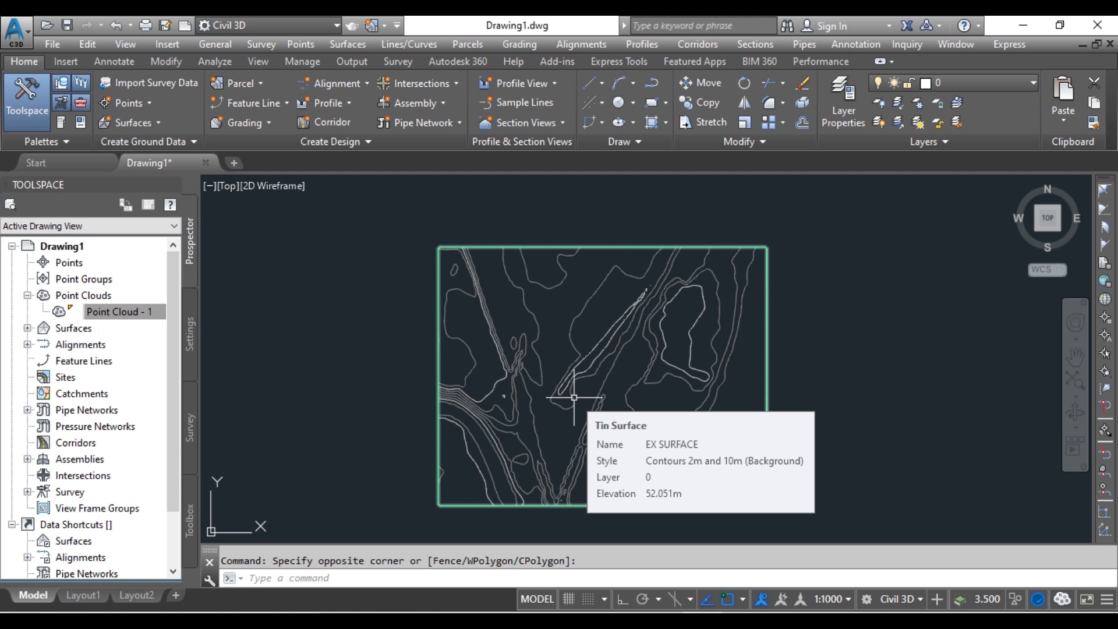
click(337, 275)
click(312, 255)
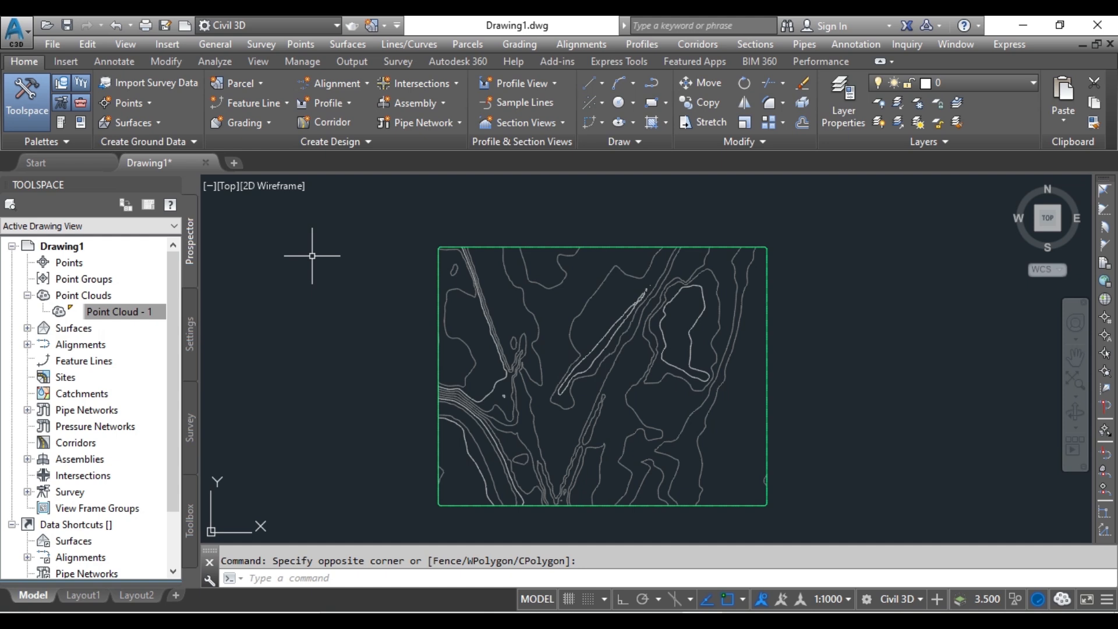
Step: Draw a rectangle with a perimeter of about 2348 units over the contours, inside the EX SURFACE border
text(REC)
key(Return)
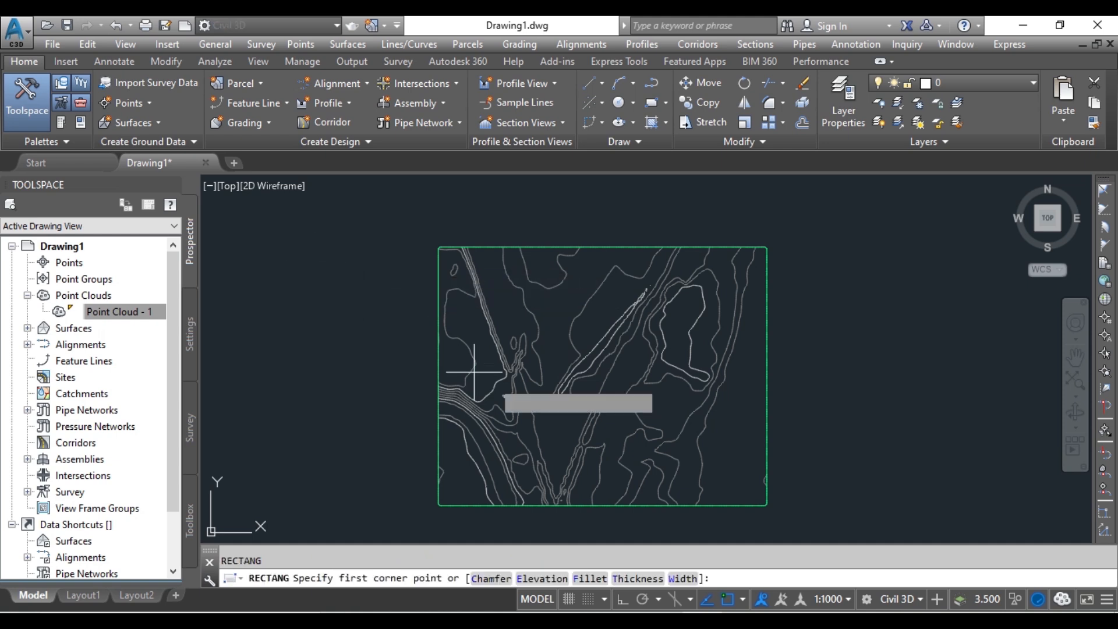
click(459, 275)
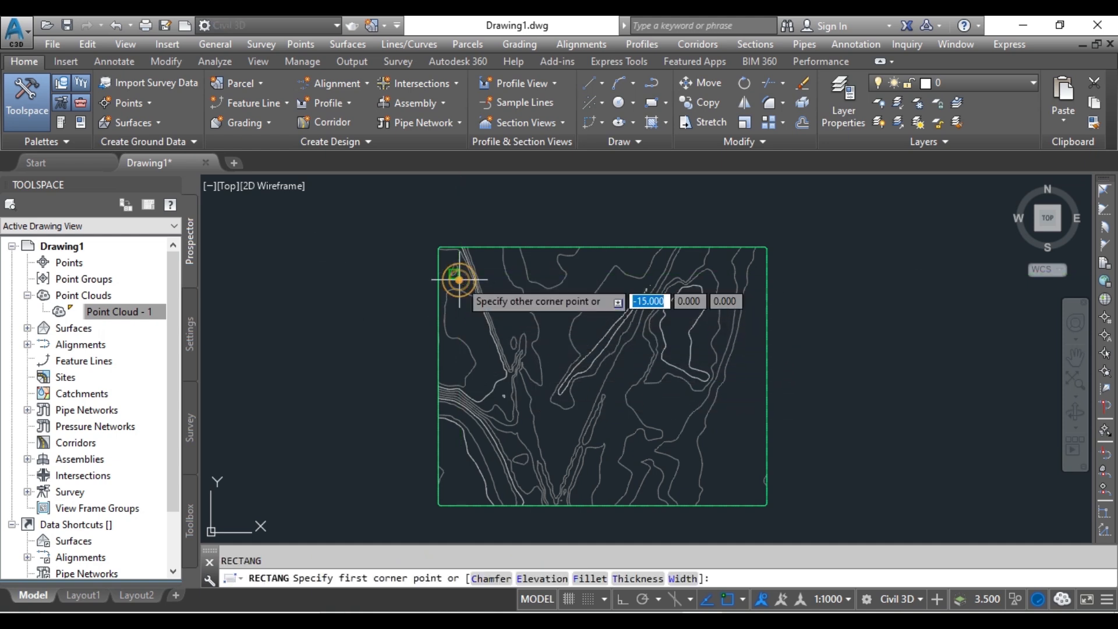
click(688, 455)
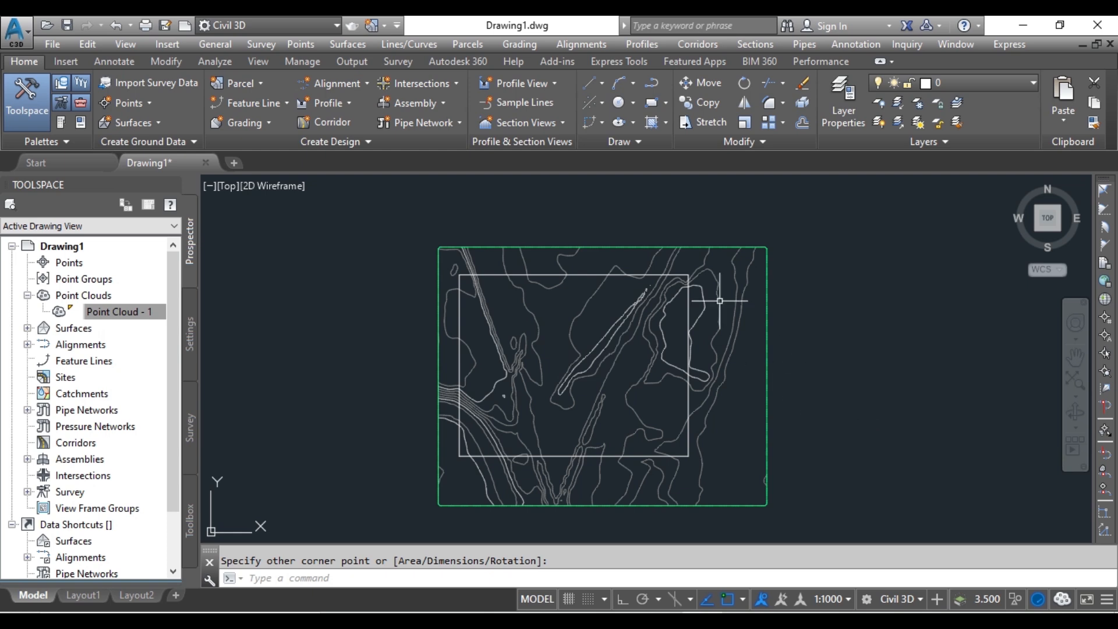
Step: Check the rectangle's elevation in its properties, leave it as is, and deselect the rectangle
click(689, 398)
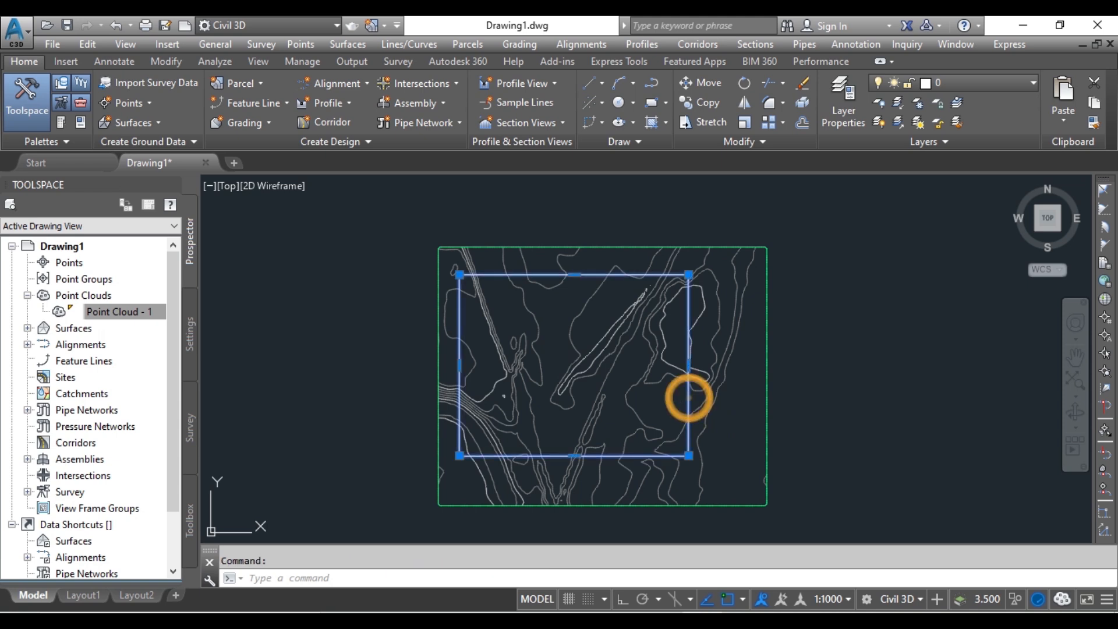
right_click(690, 397)
click(746, 257)
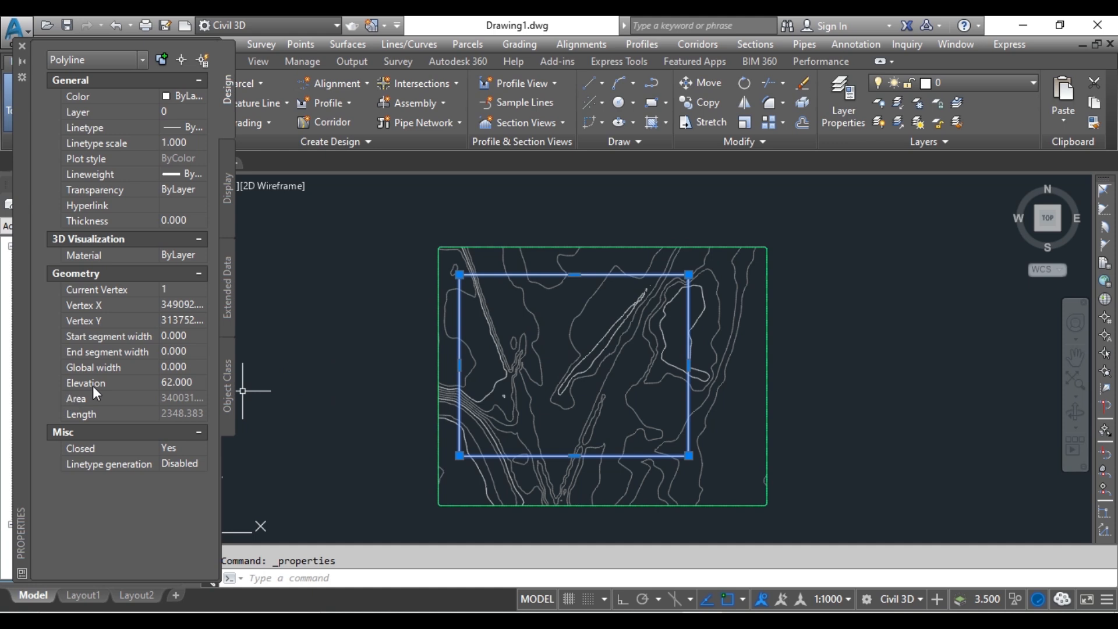
click(197, 386)
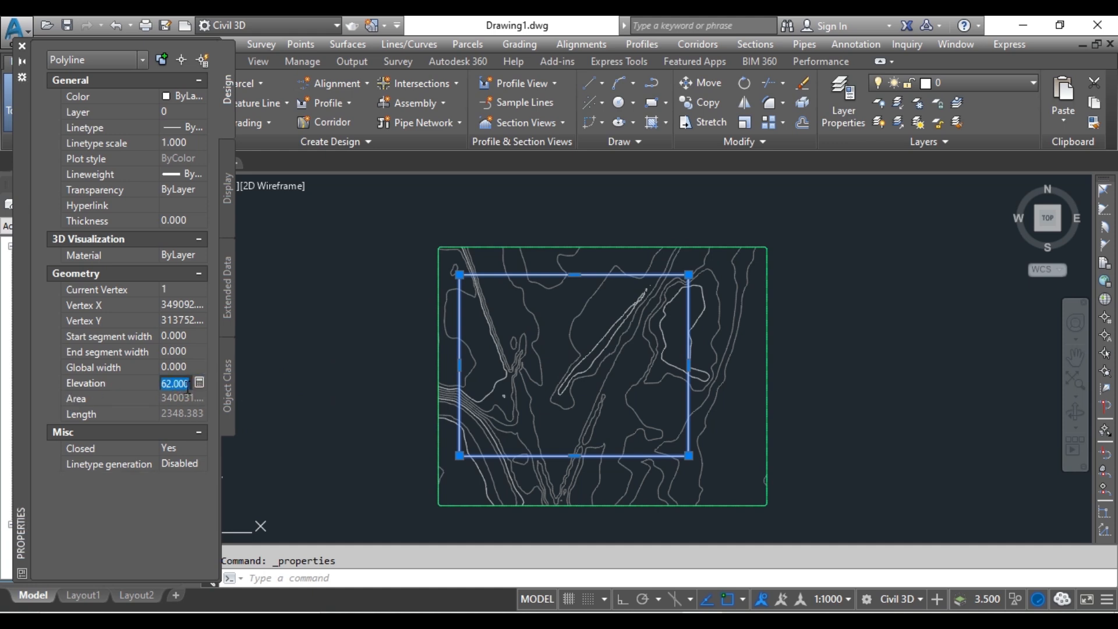
click(20, 46)
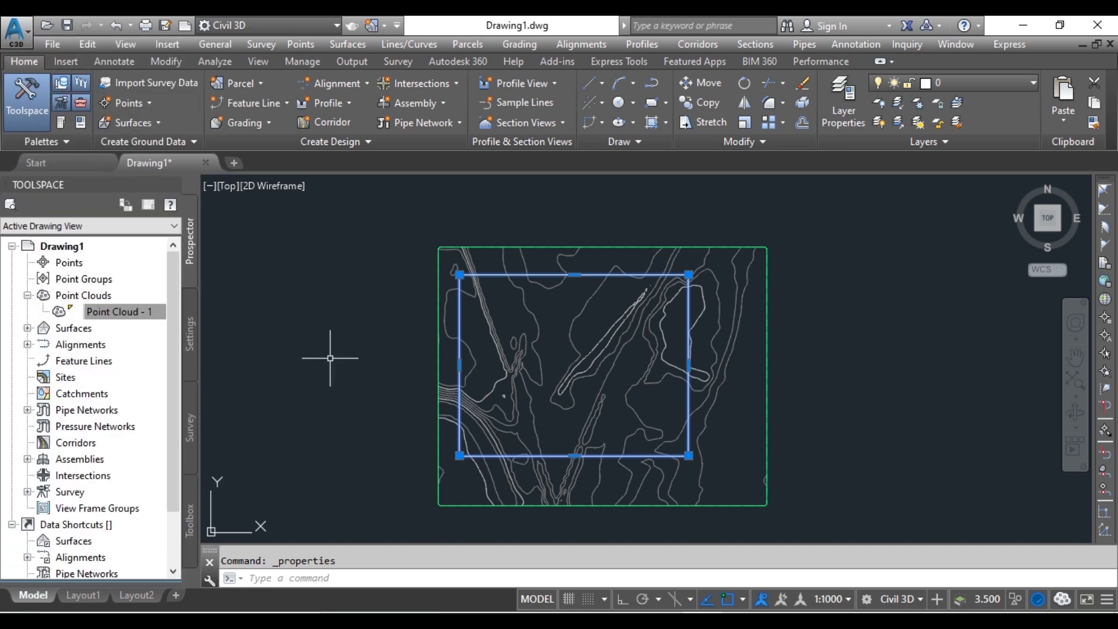
key(Escape)
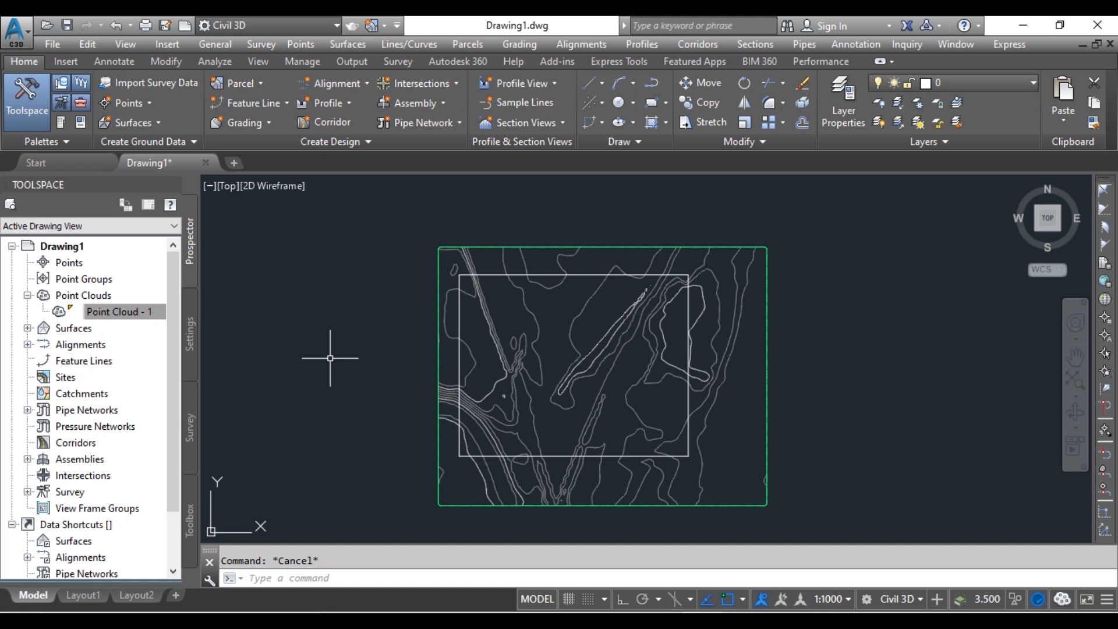
scroll(544, 392, up, 6)
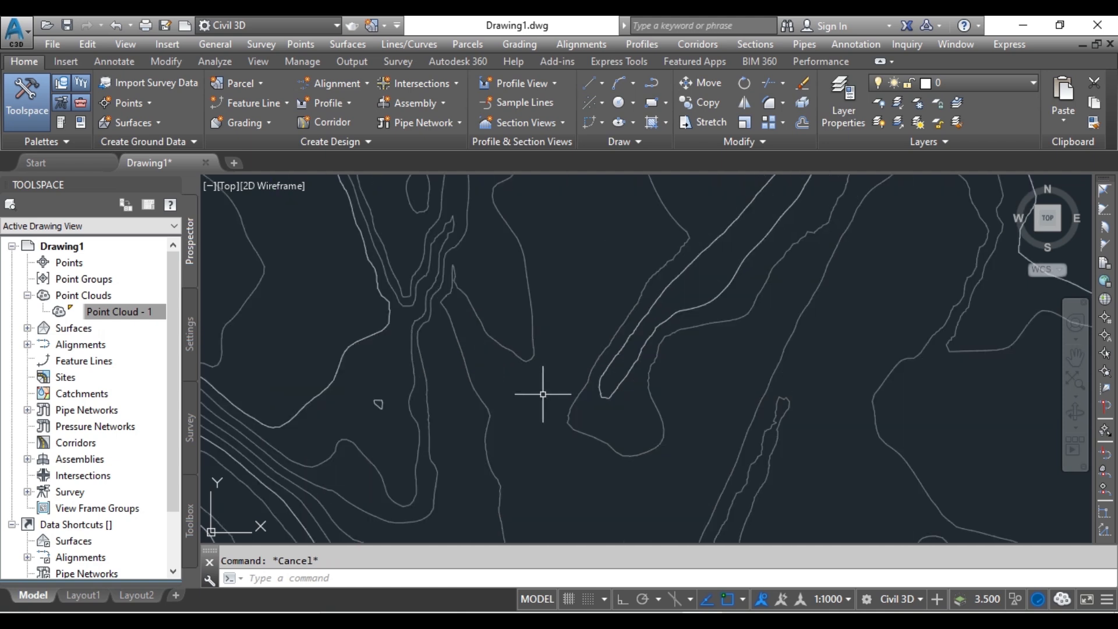
scroll(598, 411, down, 5)
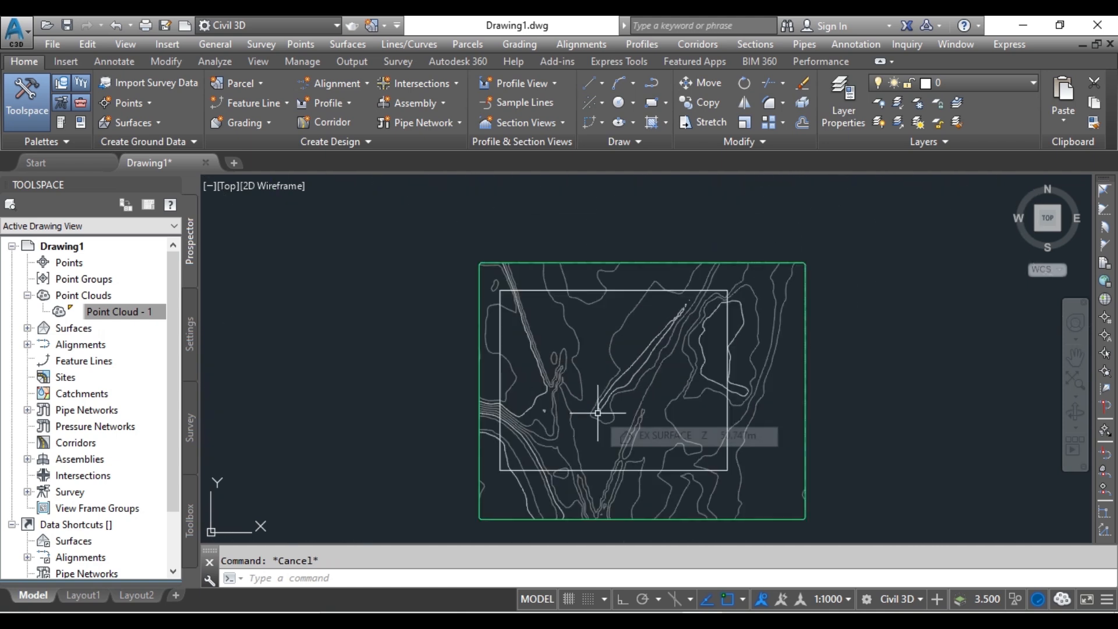
scroll(584, 417, up, 2)
middle_drag(582, 417, 530, 407)
scroll(564, 411, down, 2)
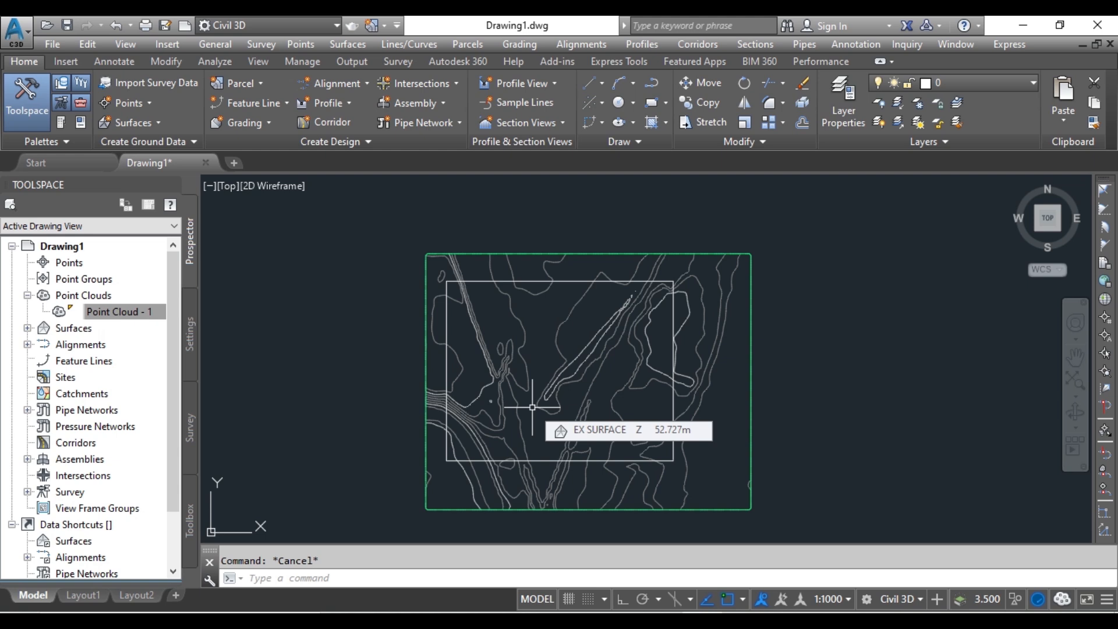
Step: Add a Contour - Single surface label to the 60.00 contour in the western part of EX SURFACE and inspect it
click(363, 44)
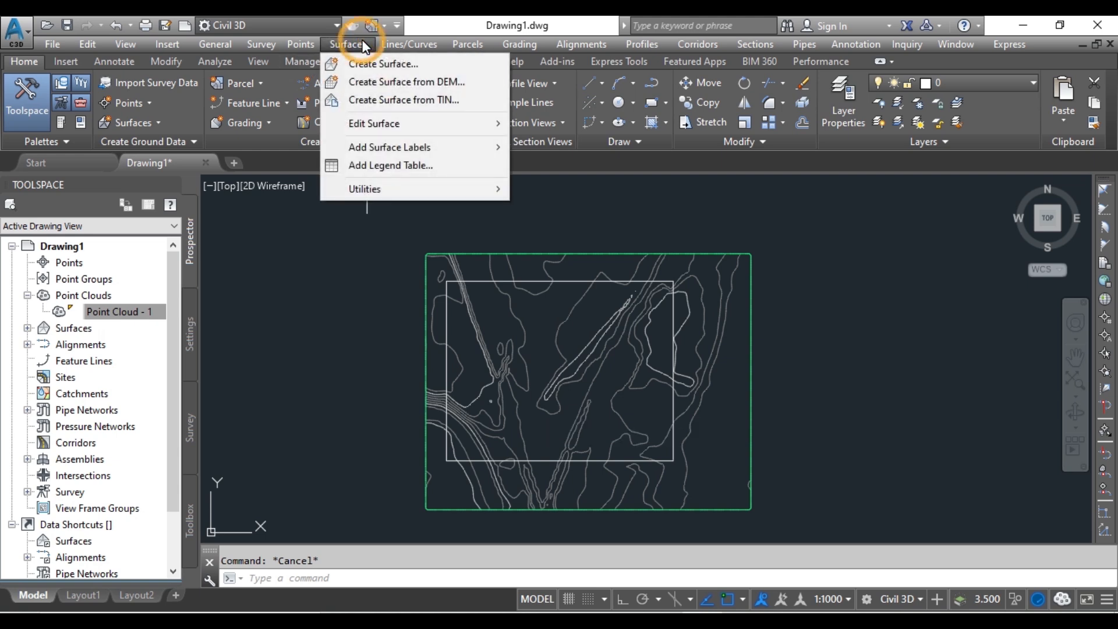
mouse_move(419, 147)
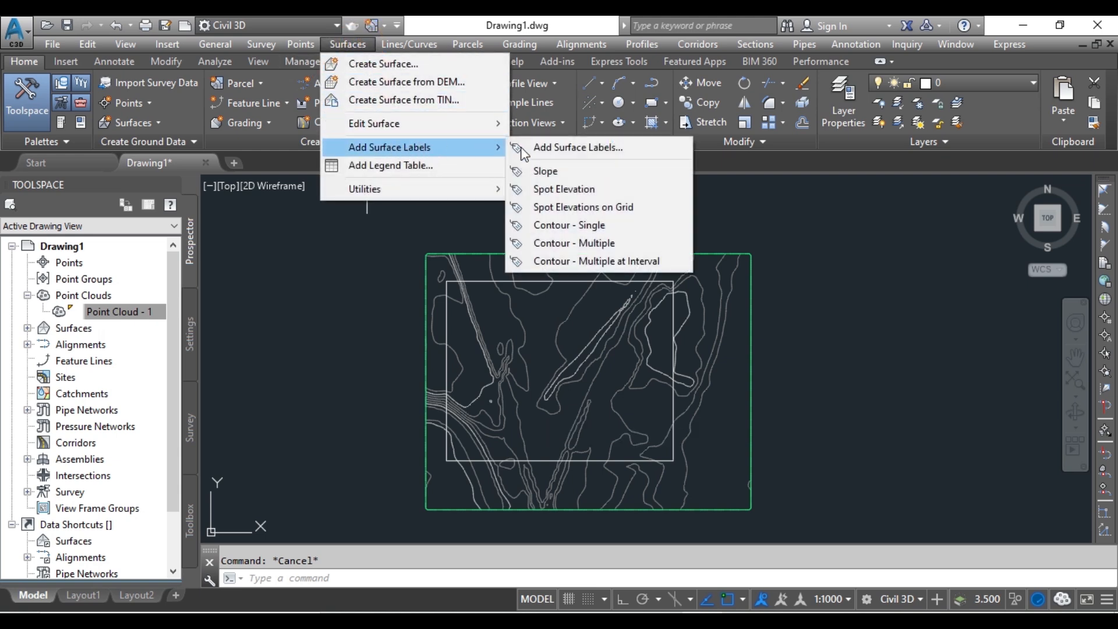
click(608, 225)
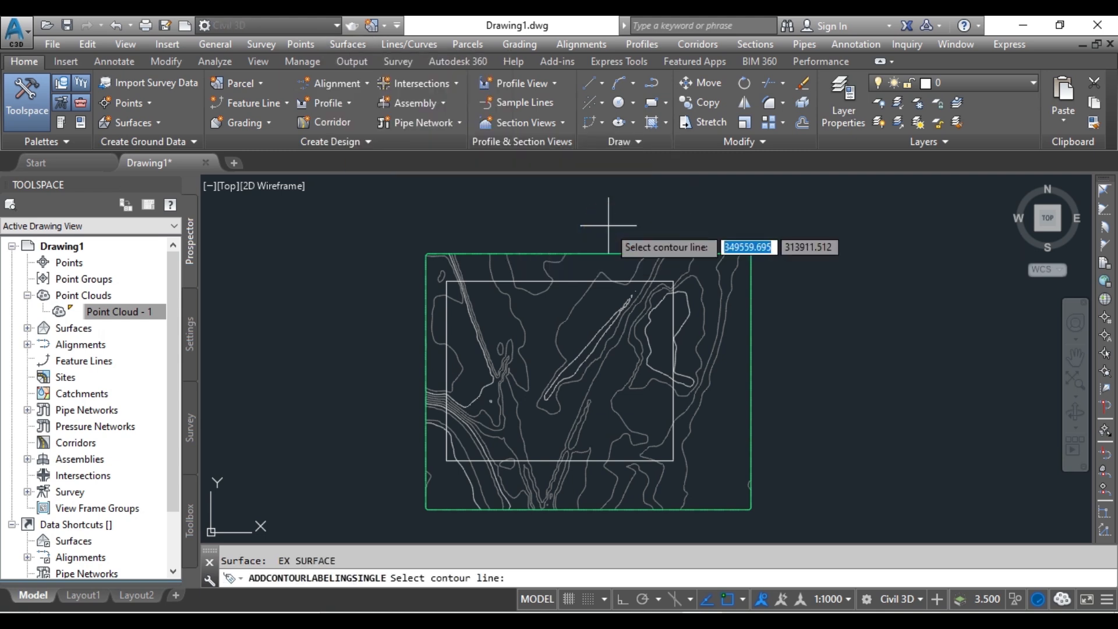
scroll(492, 390, up, 5)
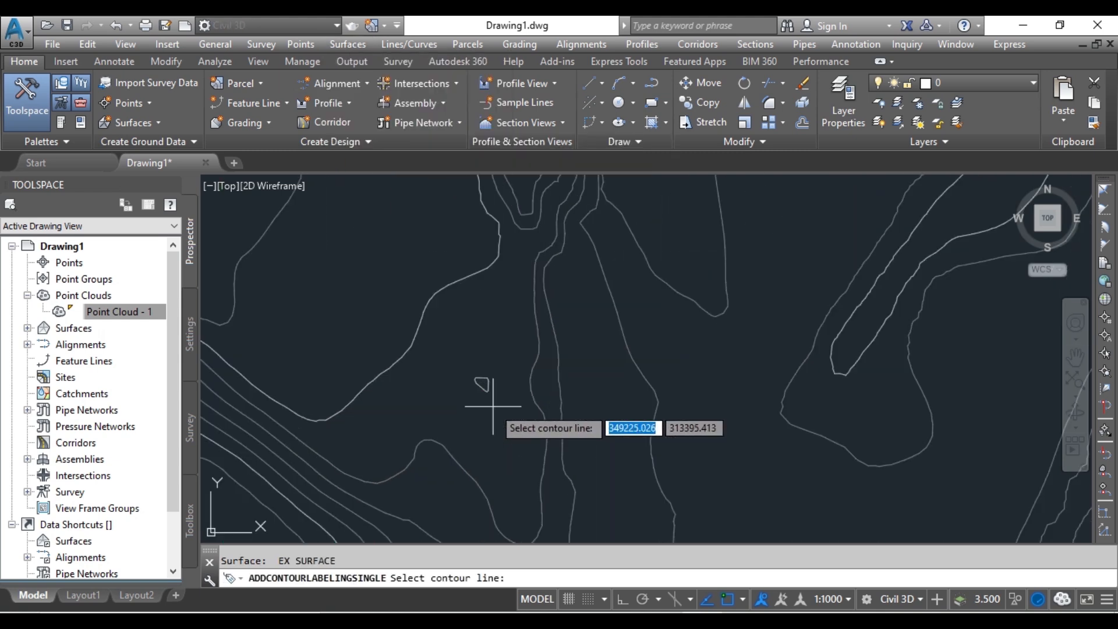
click(408, 351)
scroll(423, 367, up, 4)
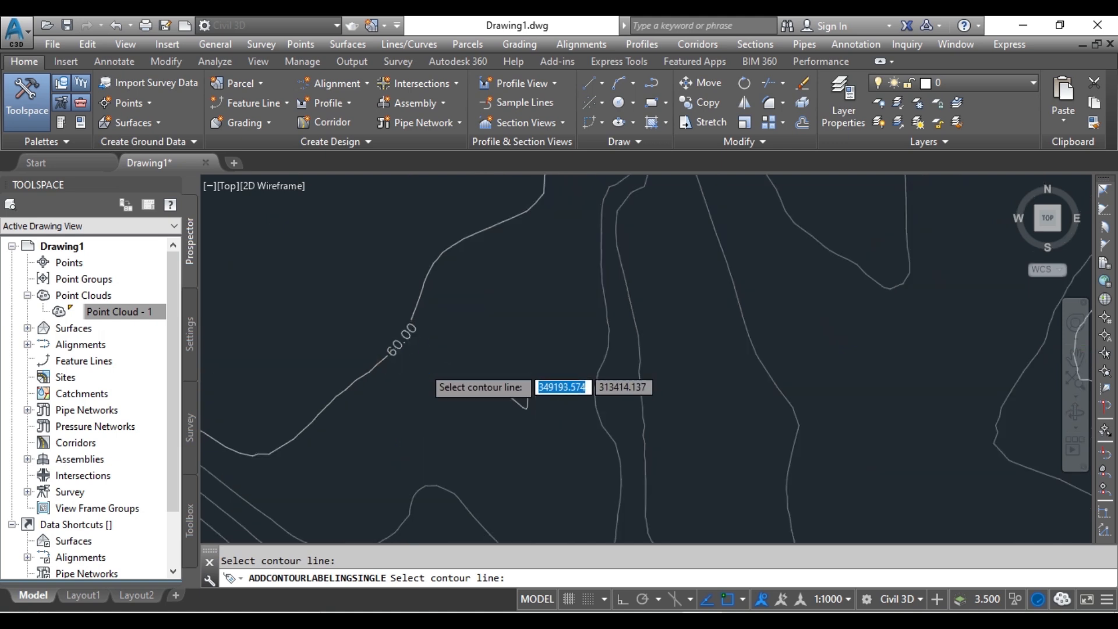
scroll(402, 340, down, 3)
scroll(401, 340, up, 3)
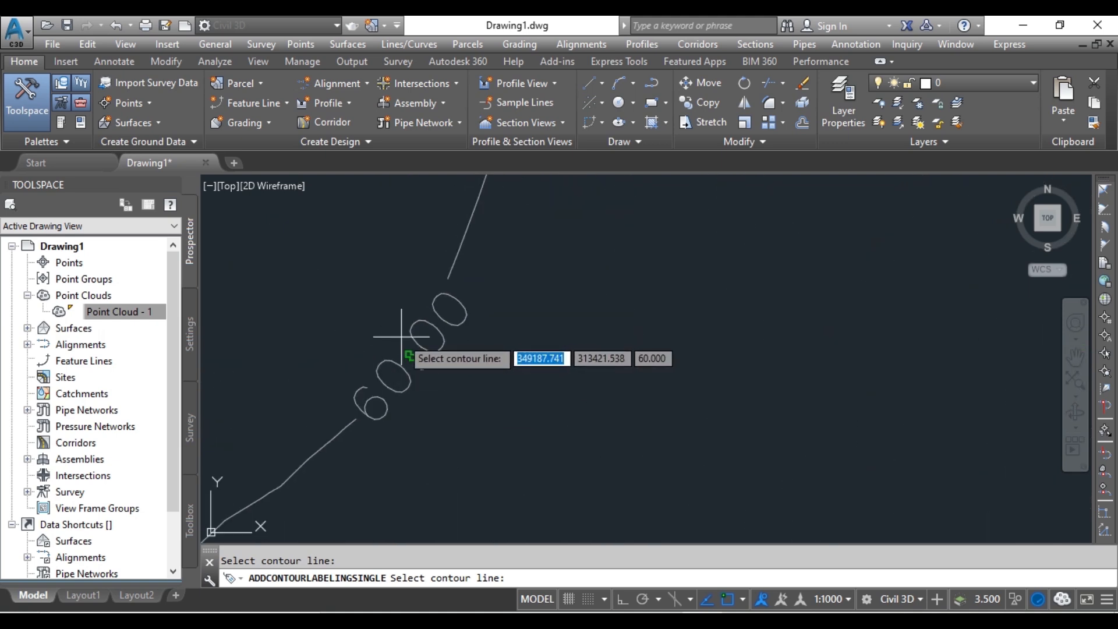
scroll(402, 339, down, 2)
scroll(460, 308, down, 3)
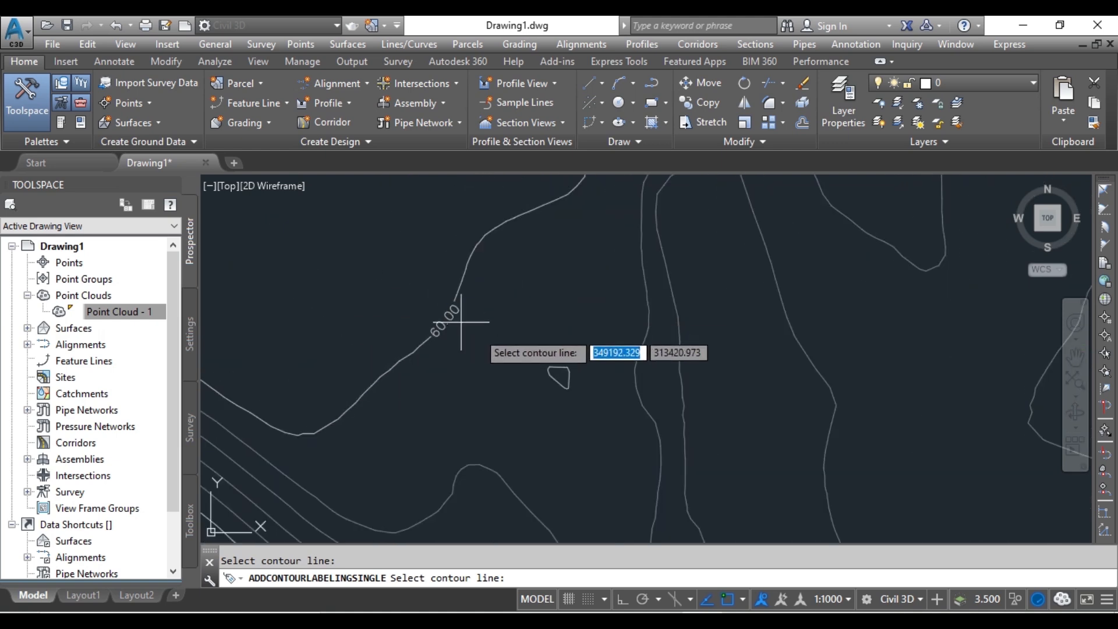
Step: Add single contour labels to a contour east of the 60.00 label and to two contours near the rectangle's eastern edge
scroll(670, 350, up, 2)
middle_drag(710, 371, 548, 414)
click(544, 322)
scroll(716, 350, down, 4)
middle_drag(788, 358, 450, 258)
scroll(671, 284, up, 4)
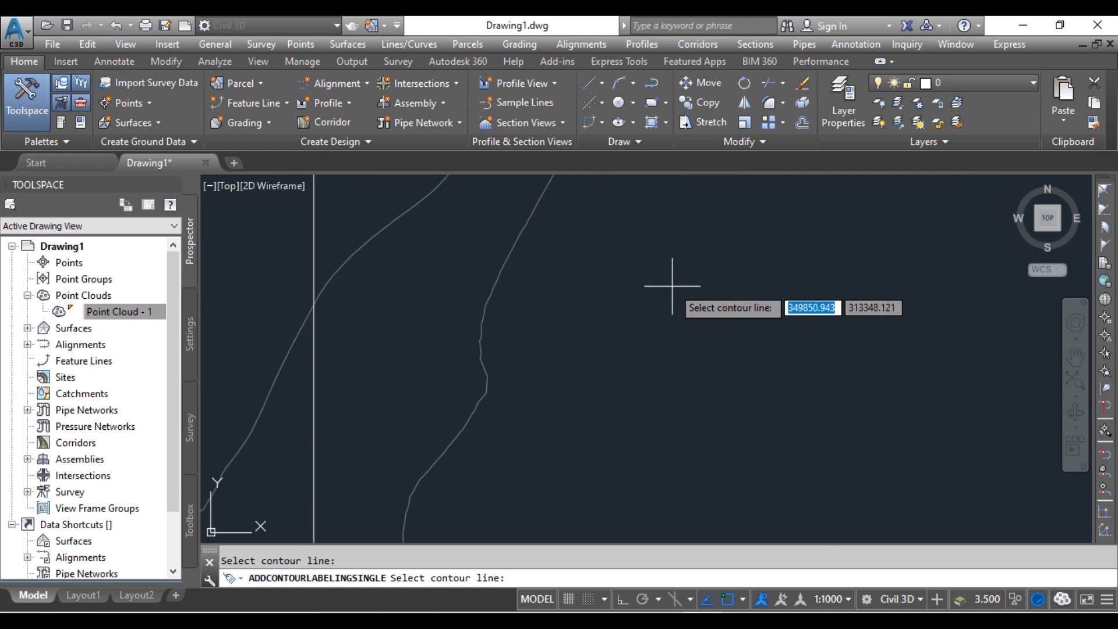
click(495, 286)
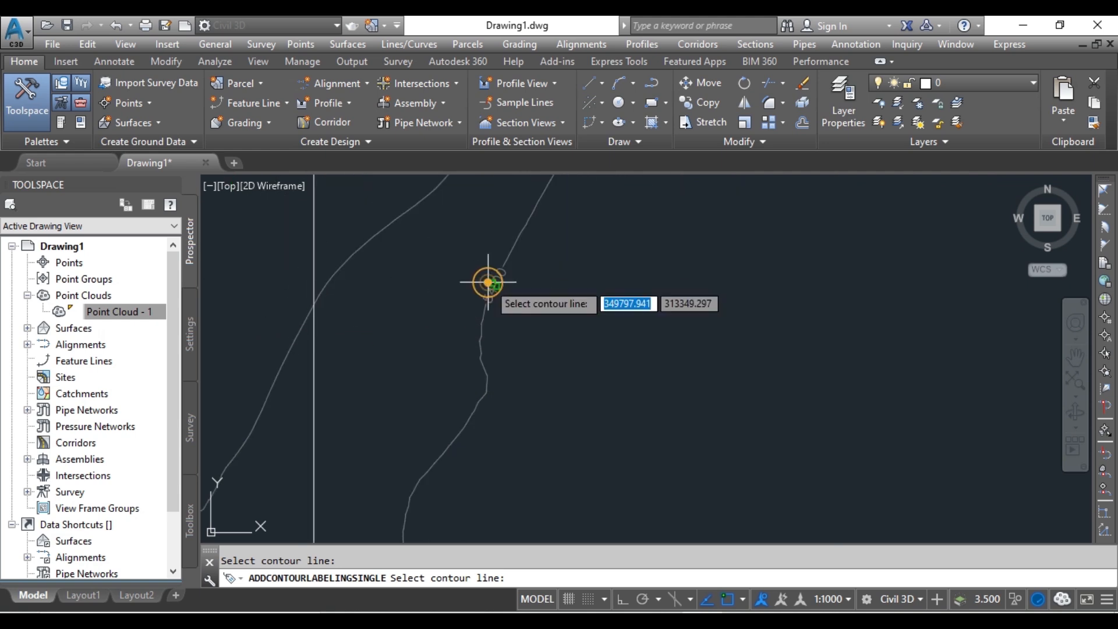
click(333, 250)
Step: Label the two diagonal 50.00 contours in the middle of the surface and the neighbouring 52.00 and 54.00 contours
scroll(579, 287, down, 5)
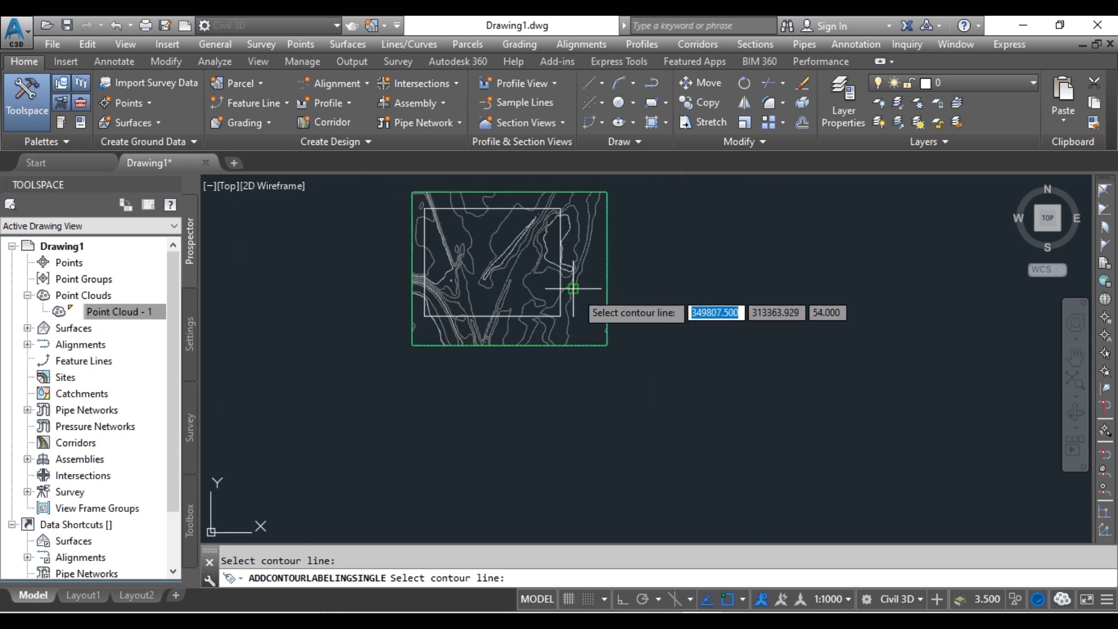
scroll(524, 374, up, 8)
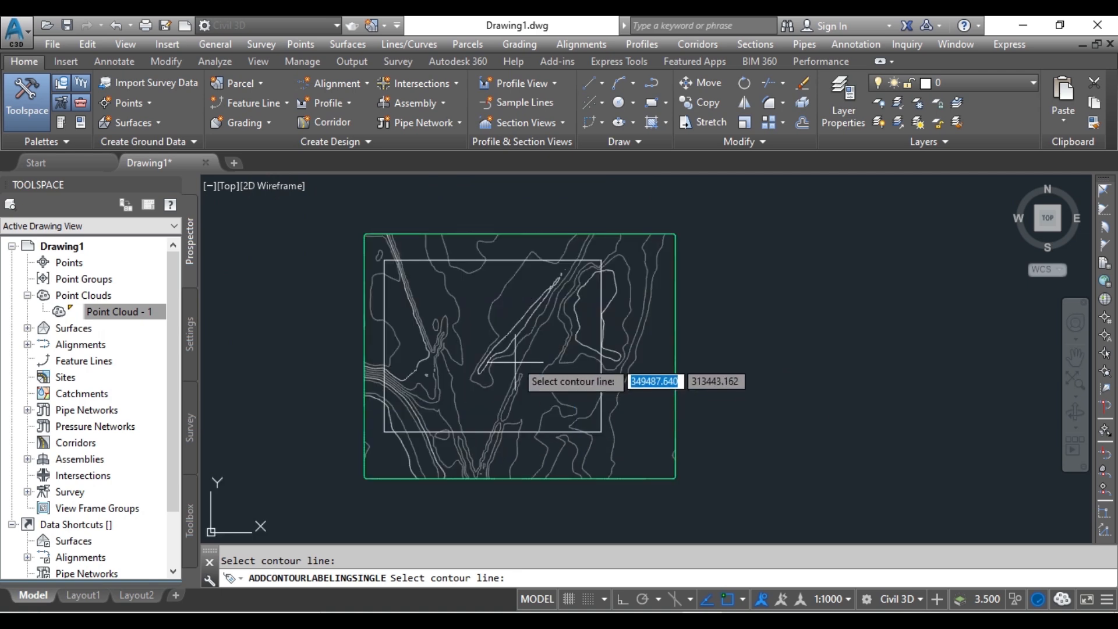
click(429, 289)
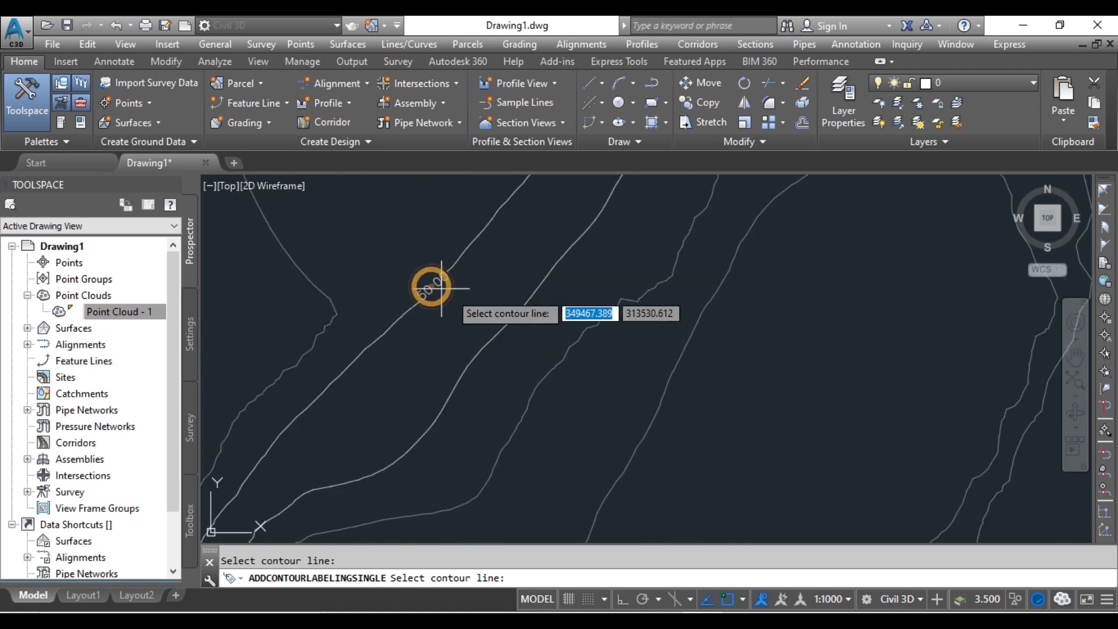
click(494, 333)
click(544, 373)
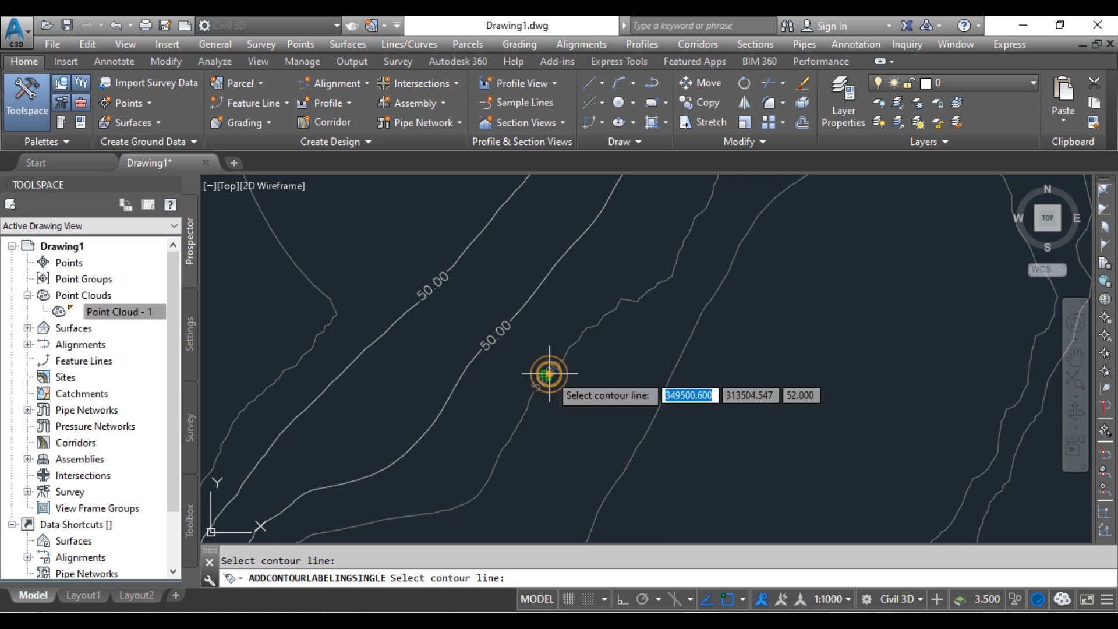
click(691, 327)
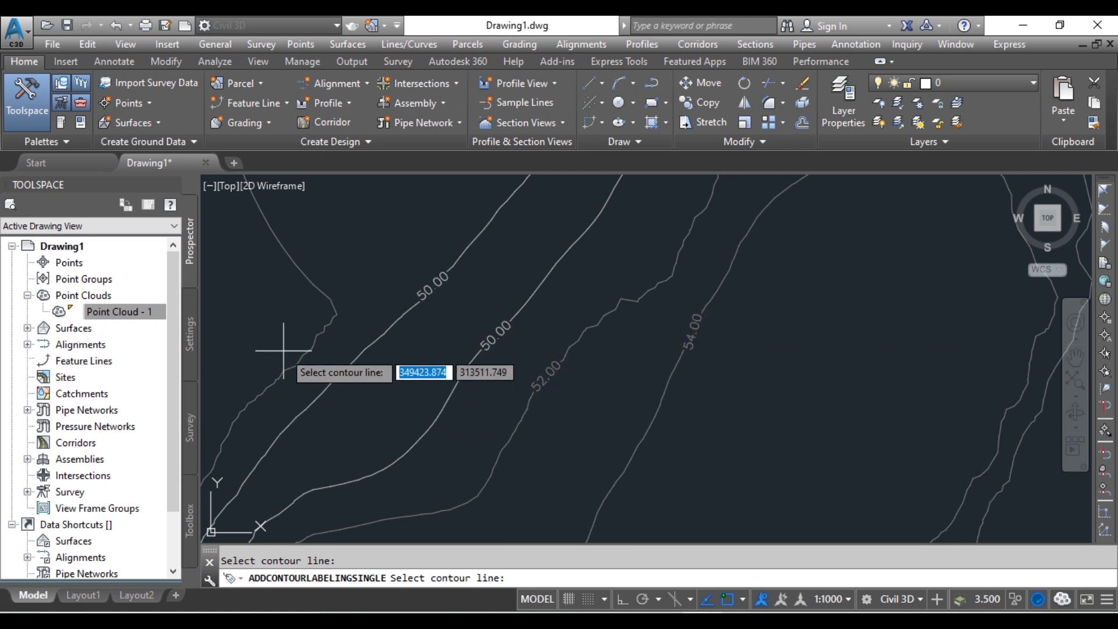
Step: Label the 52.00 contour just west of the two diagonal 50.00 contours and finish the single contour labelling
click(294, 374)
scroll(574, 399, down, 3)
scroll(491, 369, up, 5)
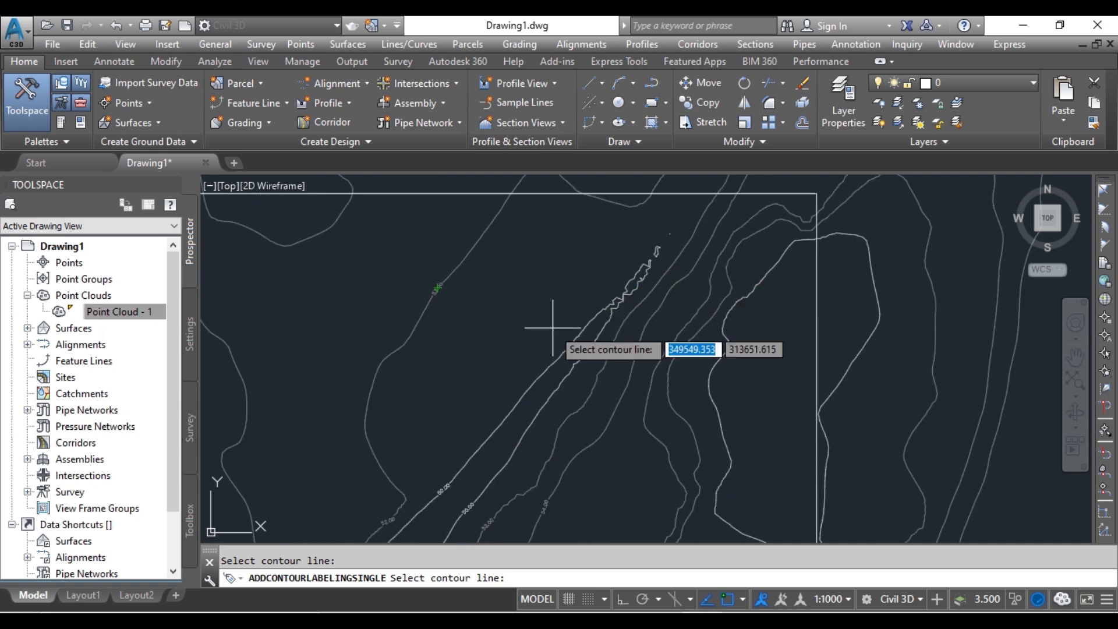
scroll(554, 319, down, 5)
middle_drag(553, 328, 580, 313)
scroll(564, 372, up, 2)
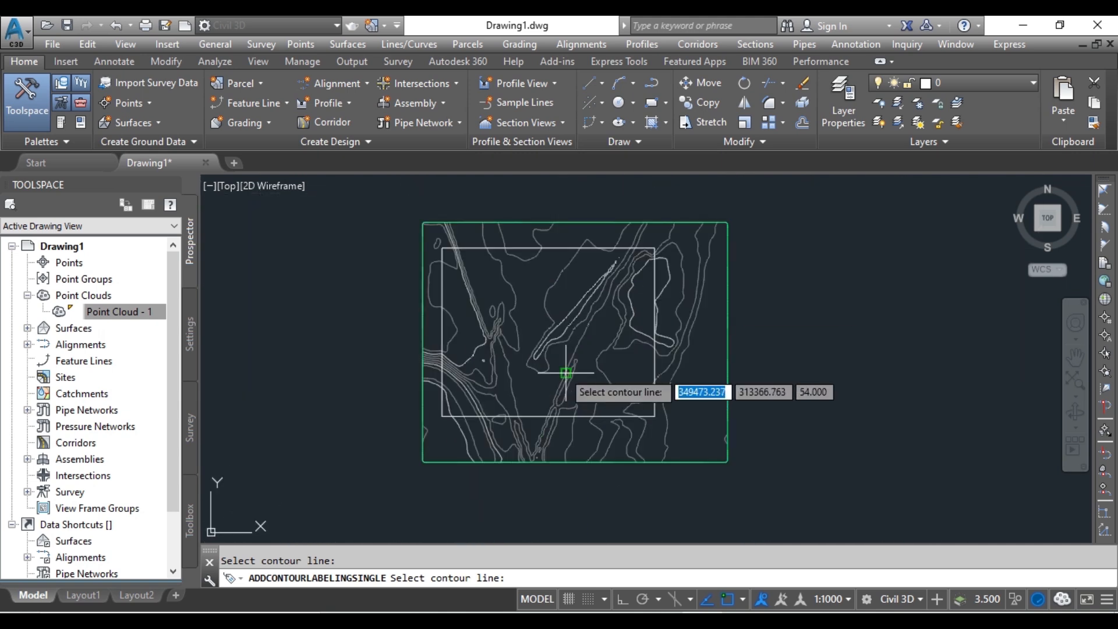
key(Escape)
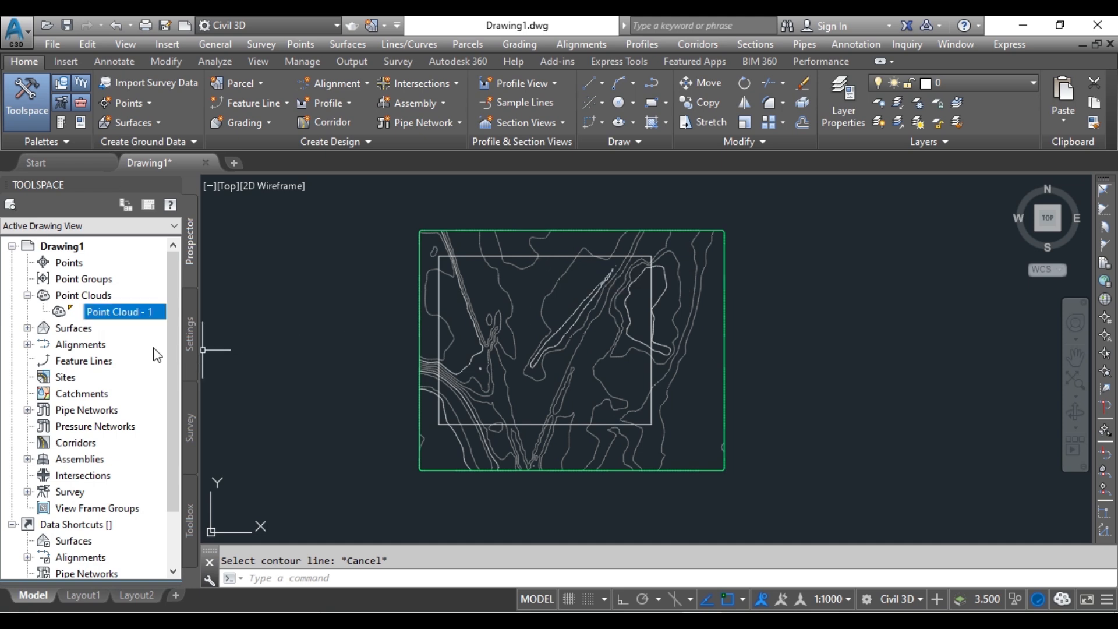
Step: Create a TIN surface named PROPOSED SURFACE with the style Contours 2m and 10m (Background)
click(72, 329)
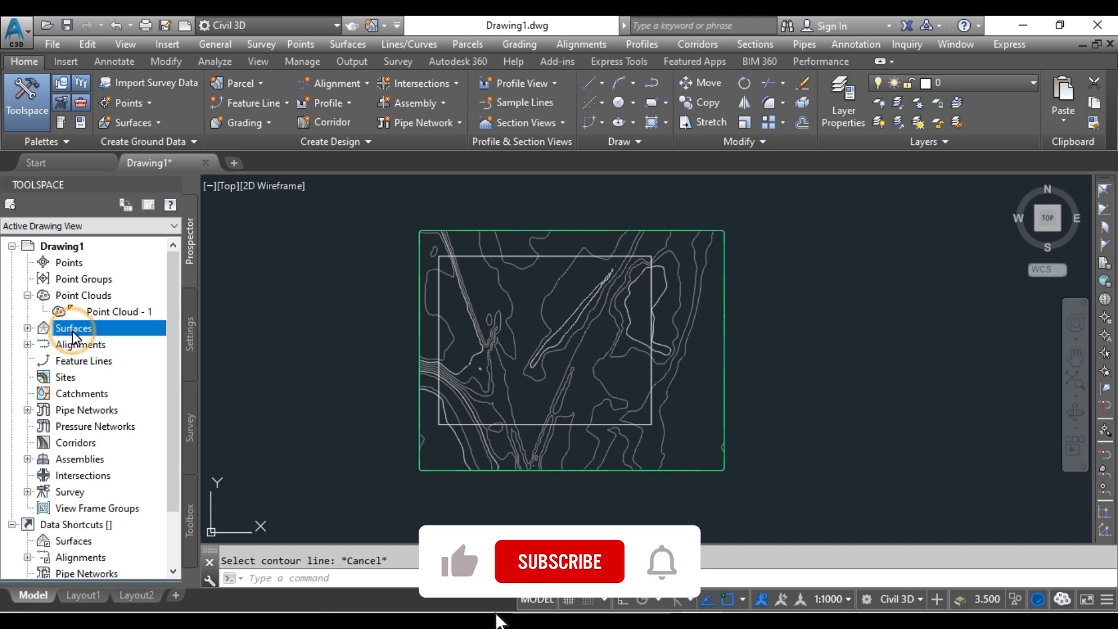
click(28, 328)
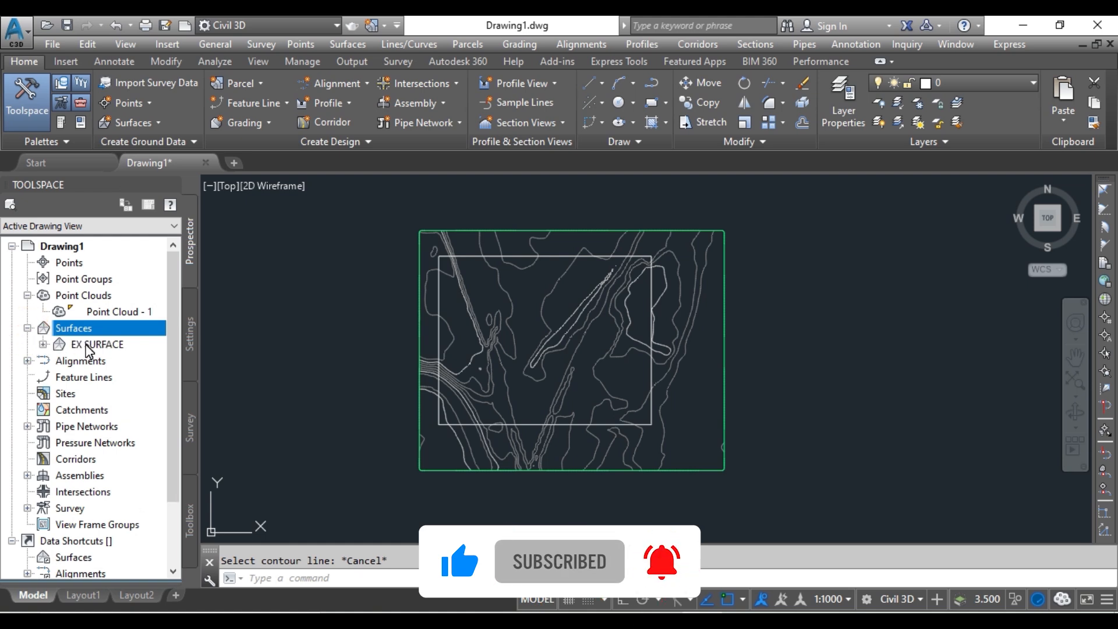
right_click(114, 333)
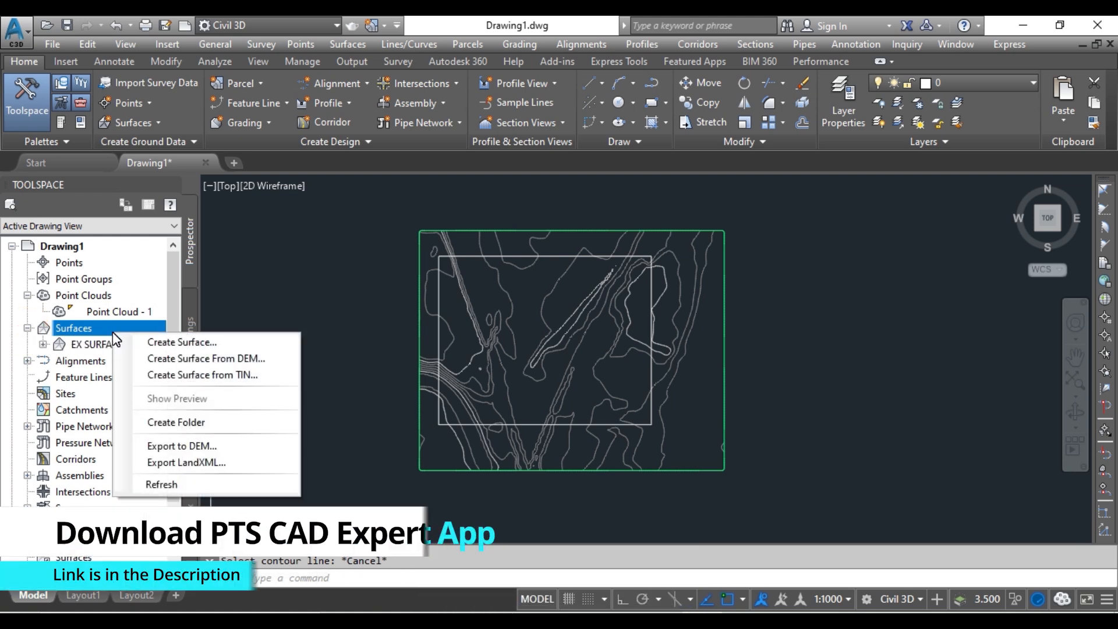
click(177, 341)
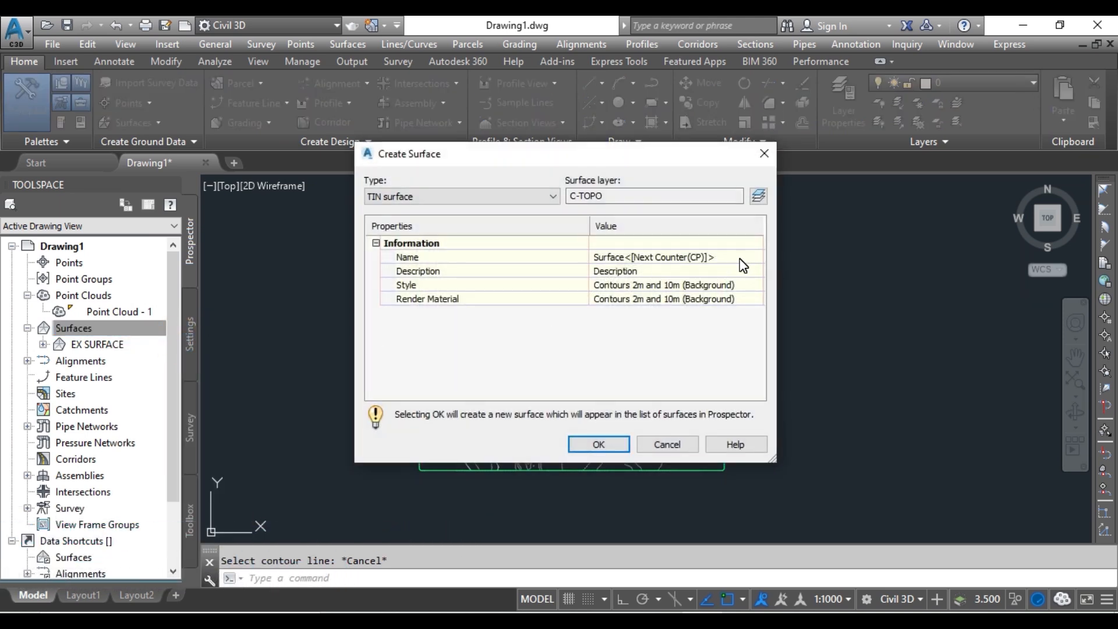
click(739, 258)
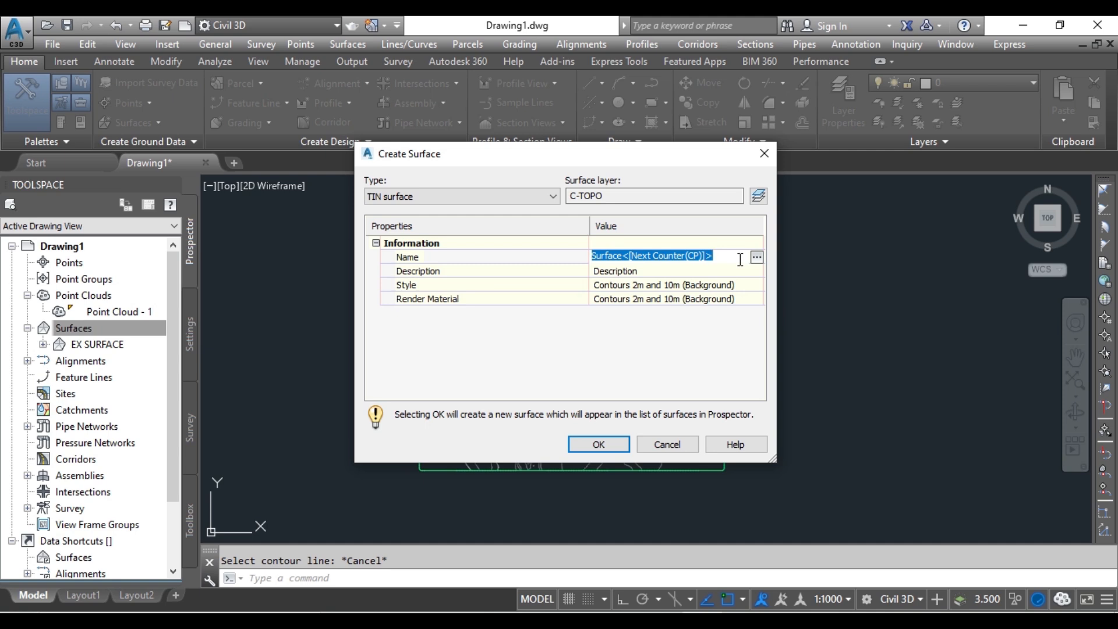
key(BackSpace)
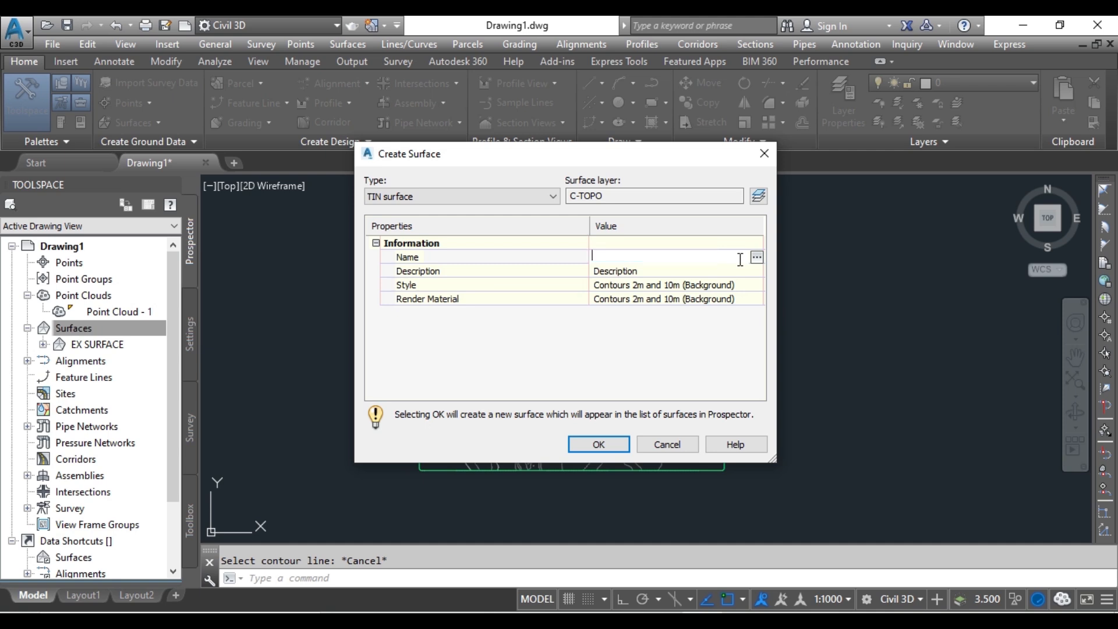
text(PROPOSED SURFACE)
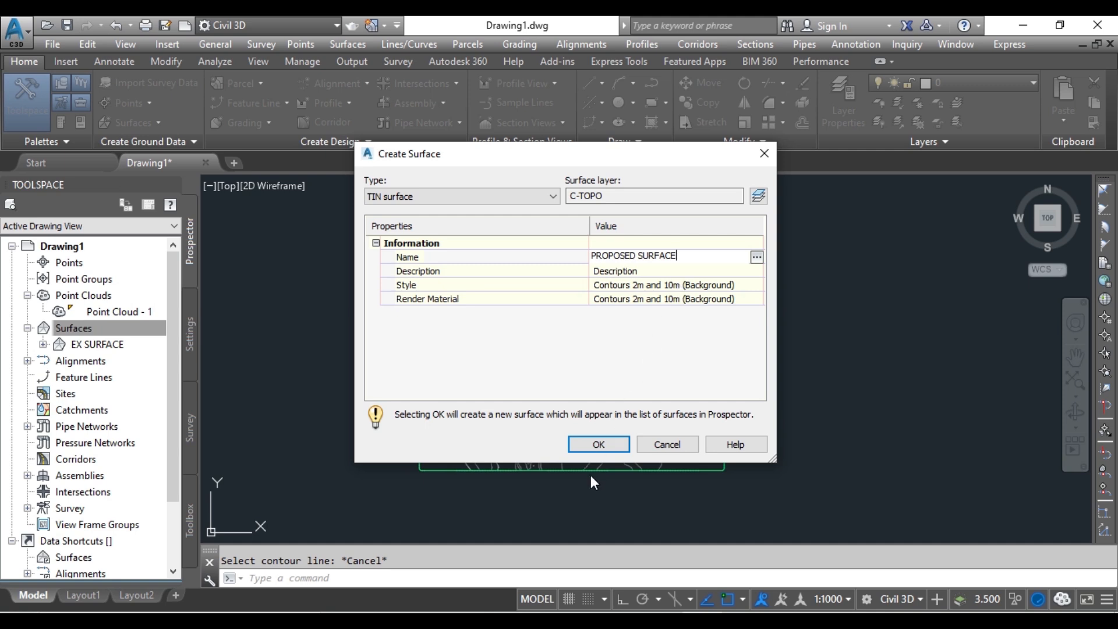
click(599, 444)
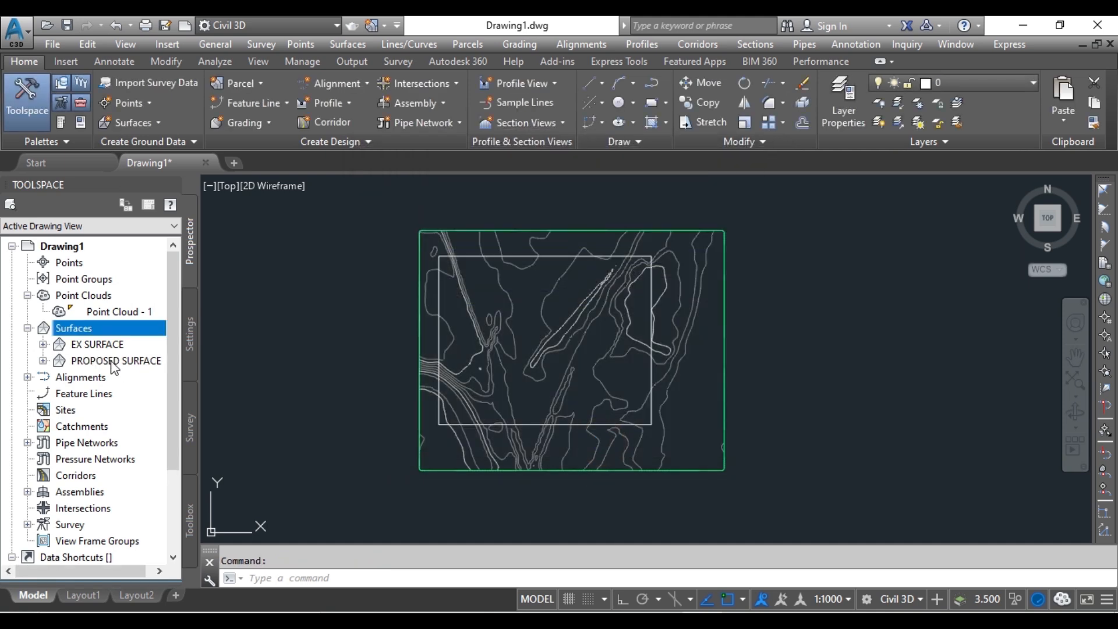
Step: Add the rectangle to the definition of PROPOSED SURFACE as a Standard breakline with a 1.000 m mid-ordinate distance
click(104, 362)
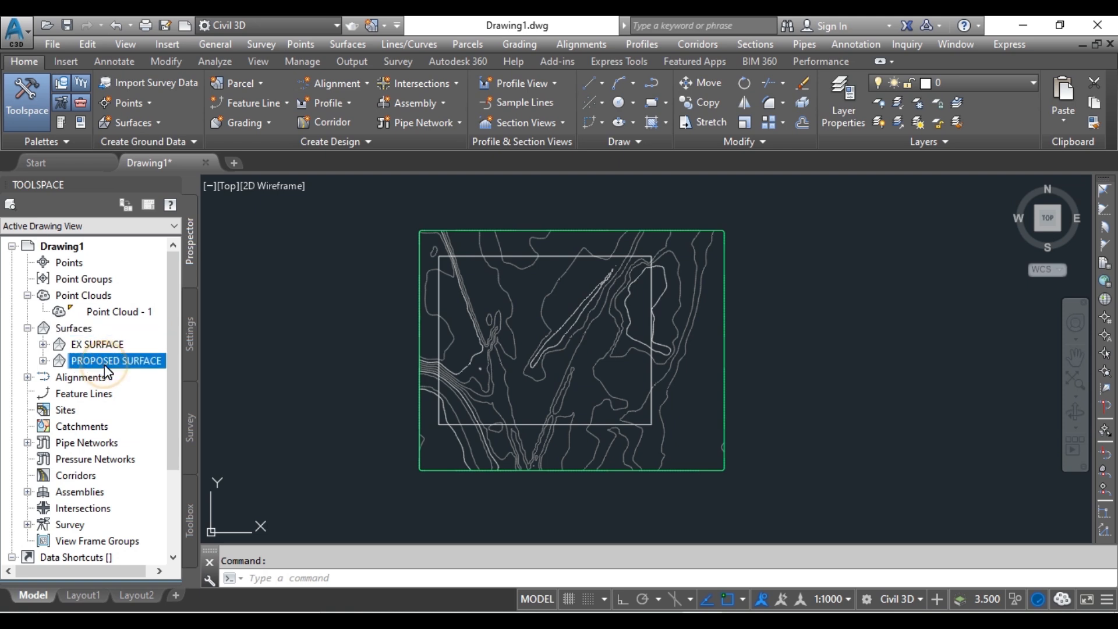
click(43, 361)
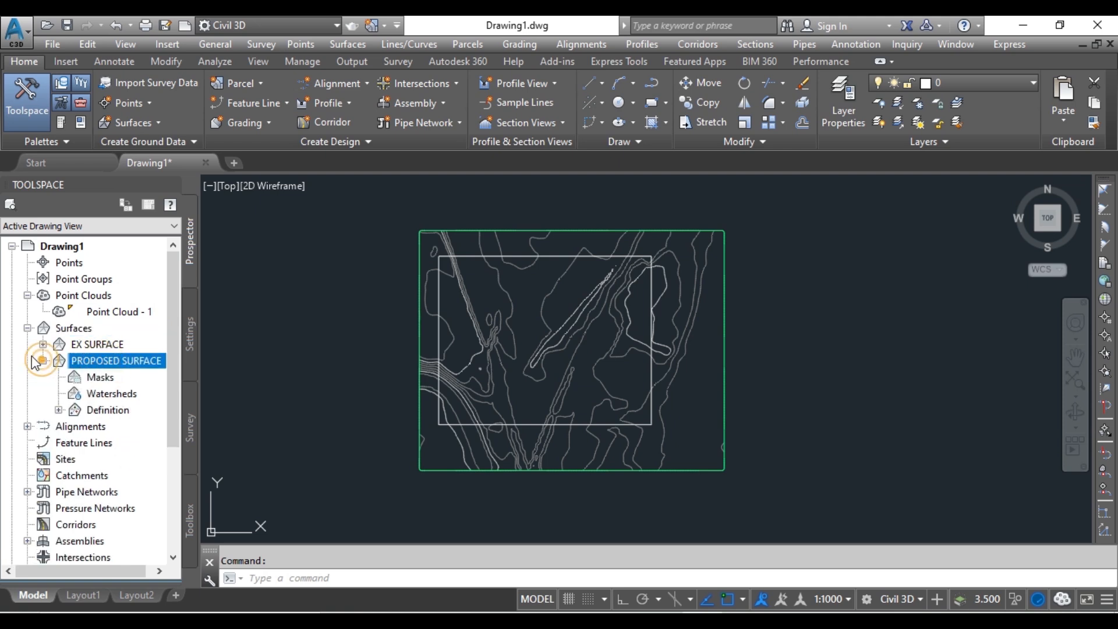
click(59, 409)
scroll(81, 389, down, 2)
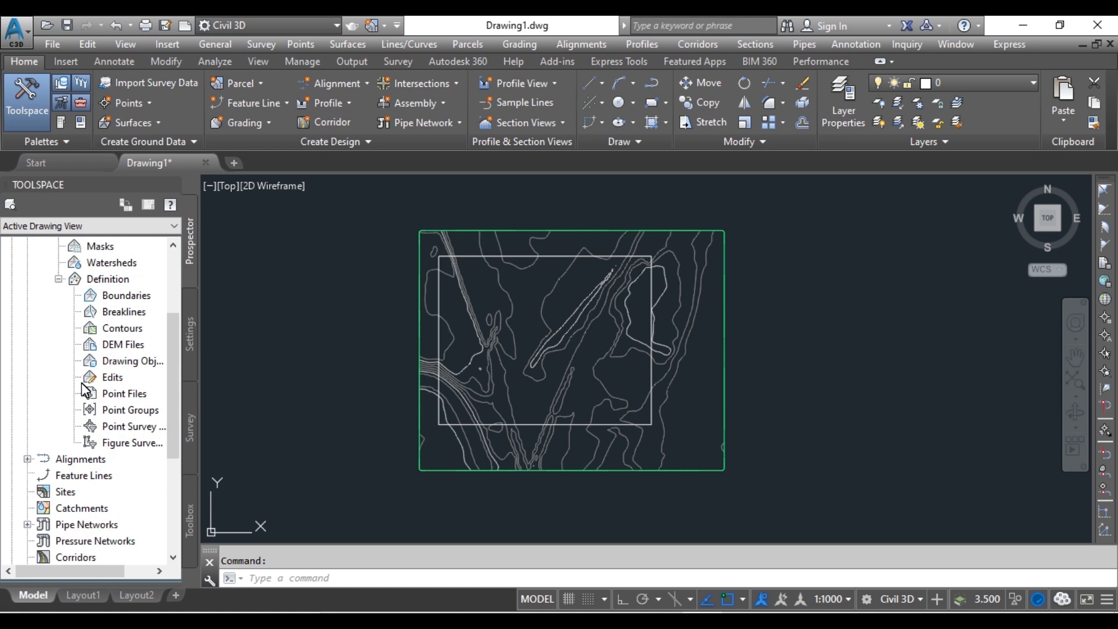
click(124, 363)
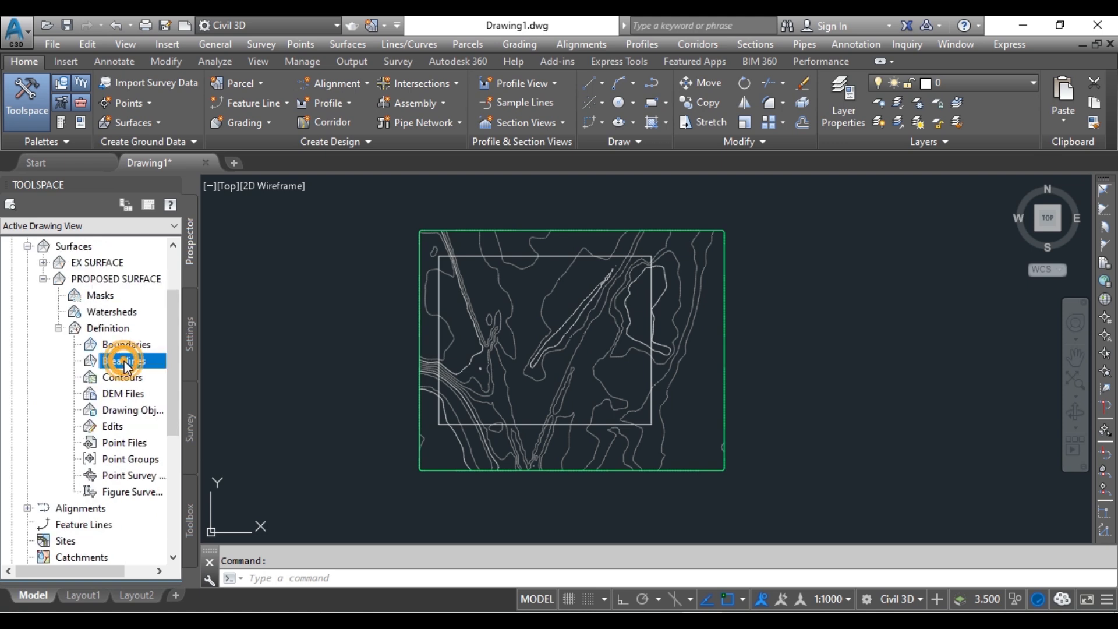
right_click(126, 363)
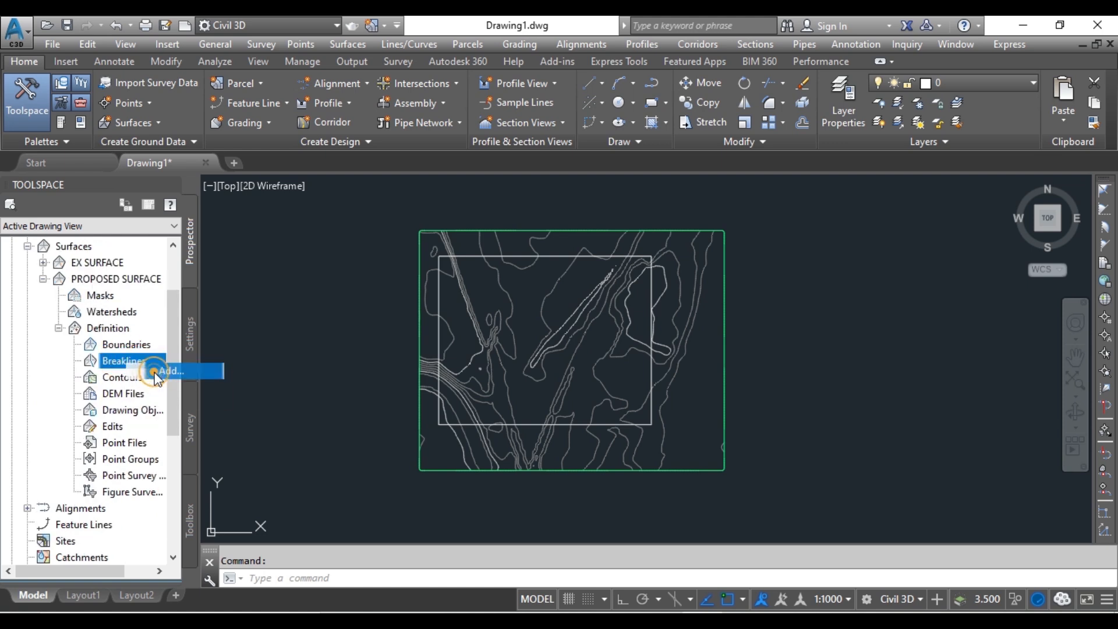
click(152, 368)
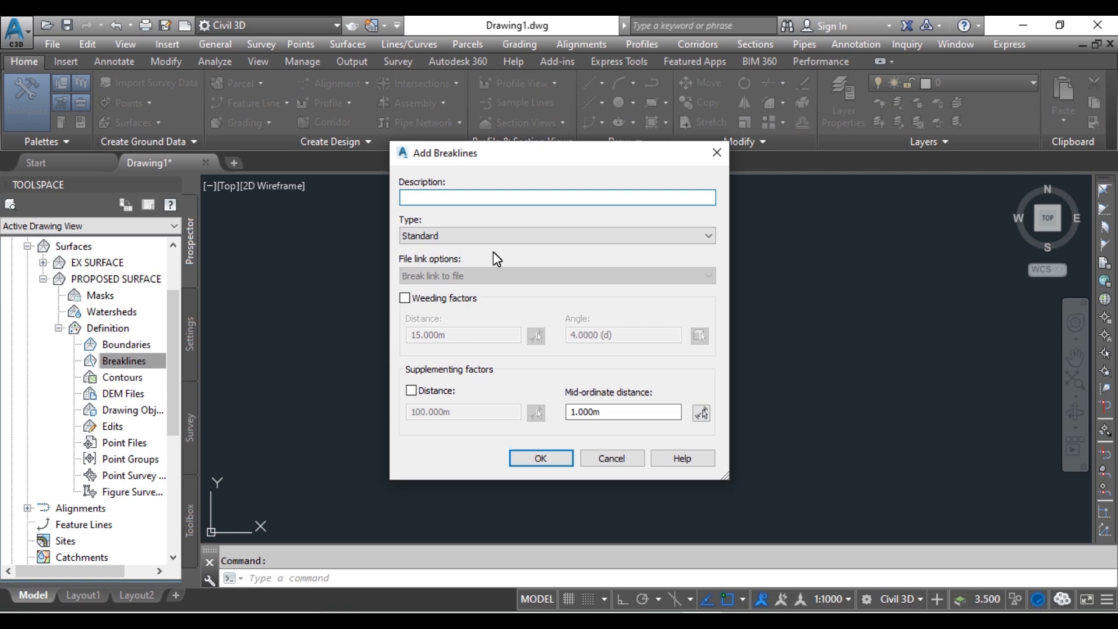
click(552, 456)
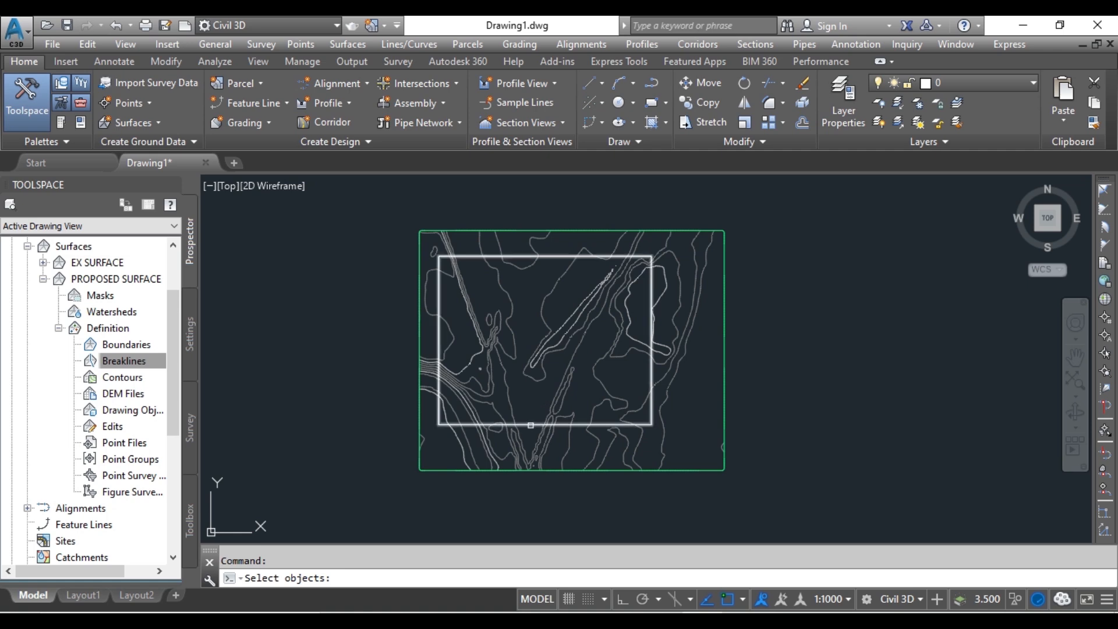
click(531, 425)
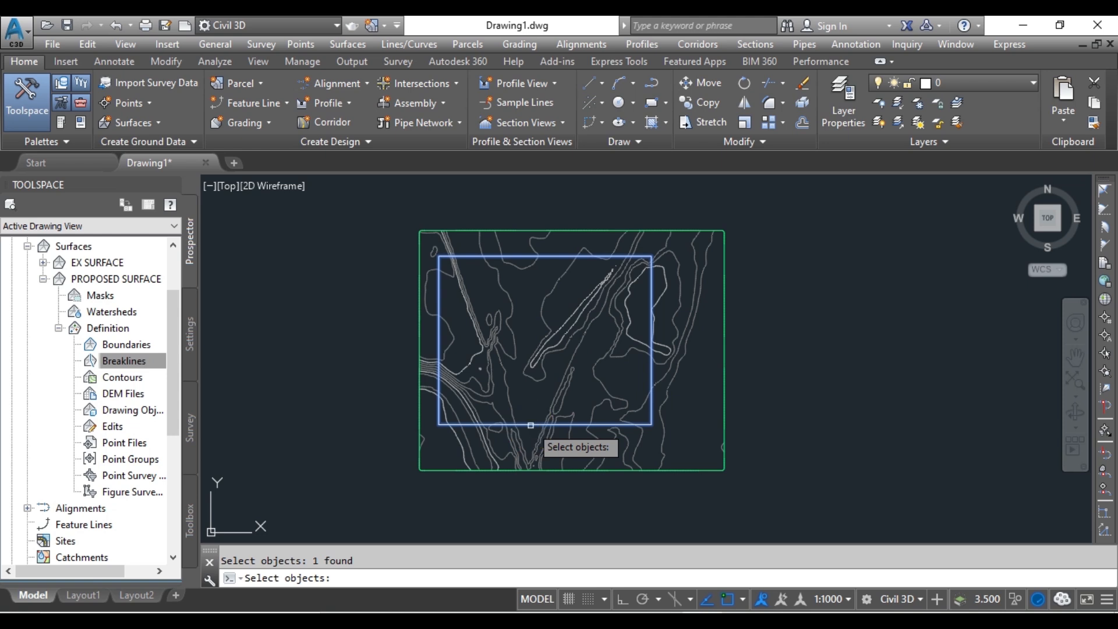
key(Return)
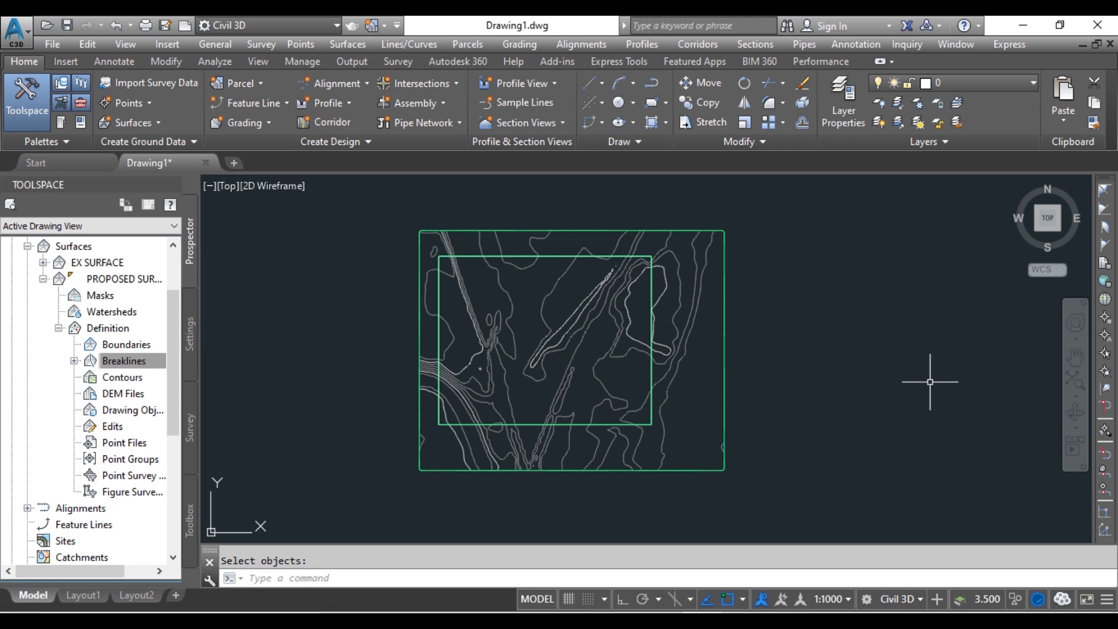
click(59, 328)
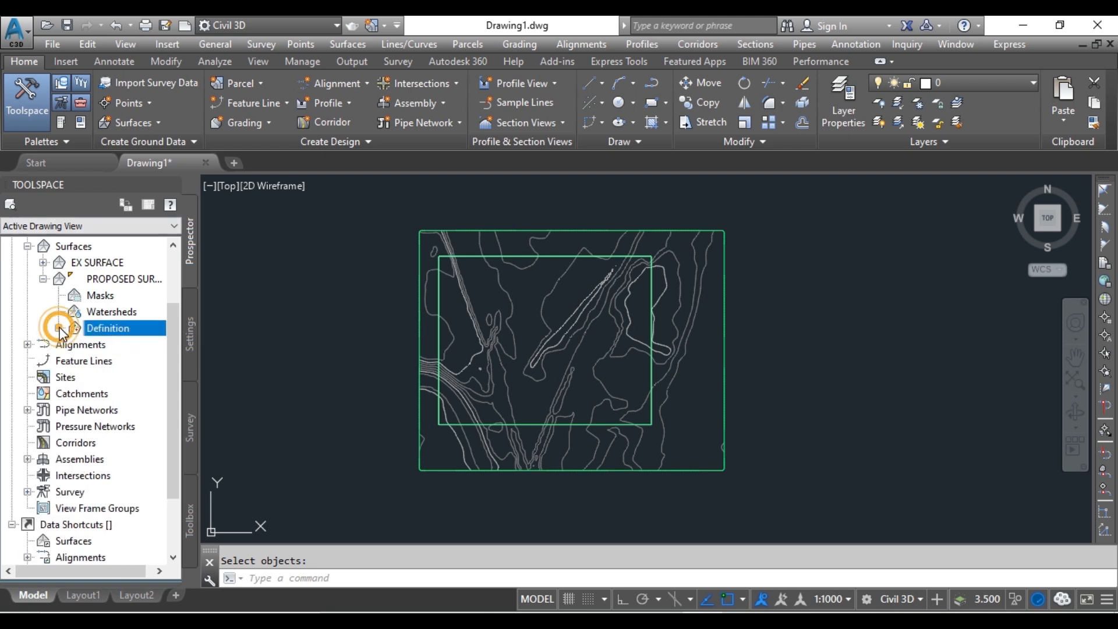
click(43, 278)
Step: Examine the overlapping surfaces and compare the PROPOSED SURFACE and EX SURFACE elevations between the two diagonal 50.00 contours
click(310, 330)
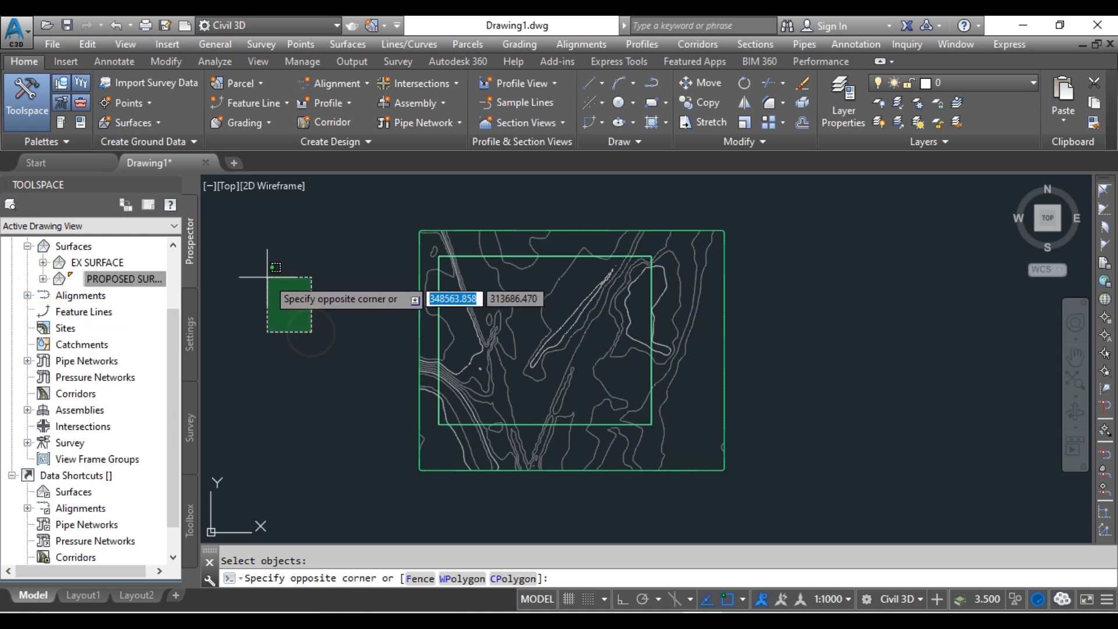
click(268, 277)
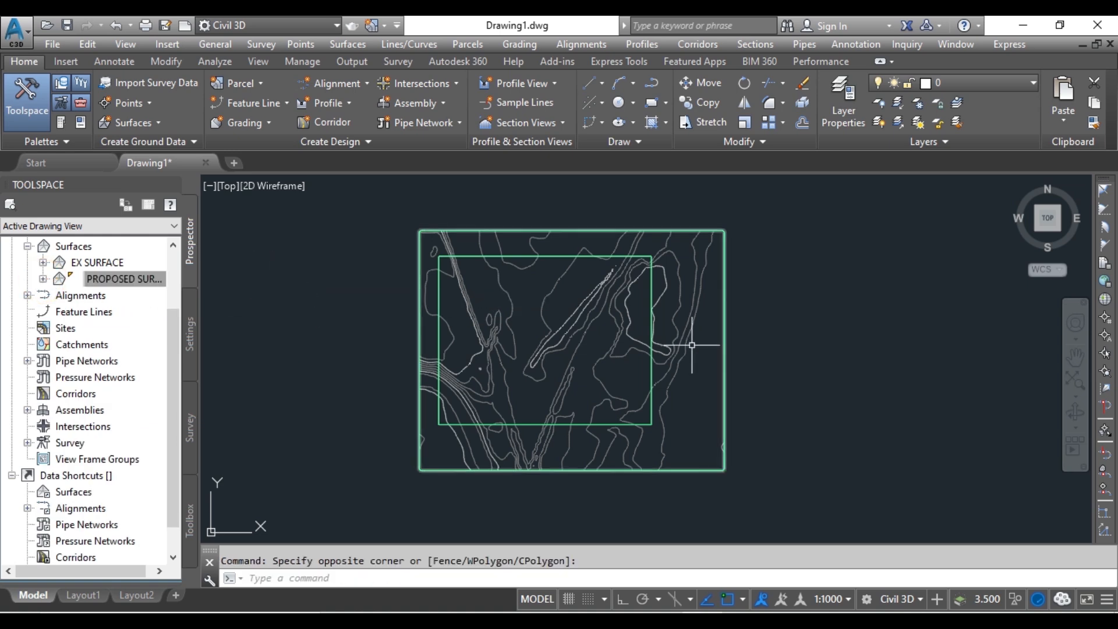
scroll(602, 279, up, 8)
scroll(599, 289, down, 8)
scroll(594, 291, up, 8)
scroll(497, 417, up, 4)
scroll(507, 402, down, 4)
scroll(506, 402, down, 3)
middle_drag(509, 401, 570, 311)
scroll(612, 318, down, 1)
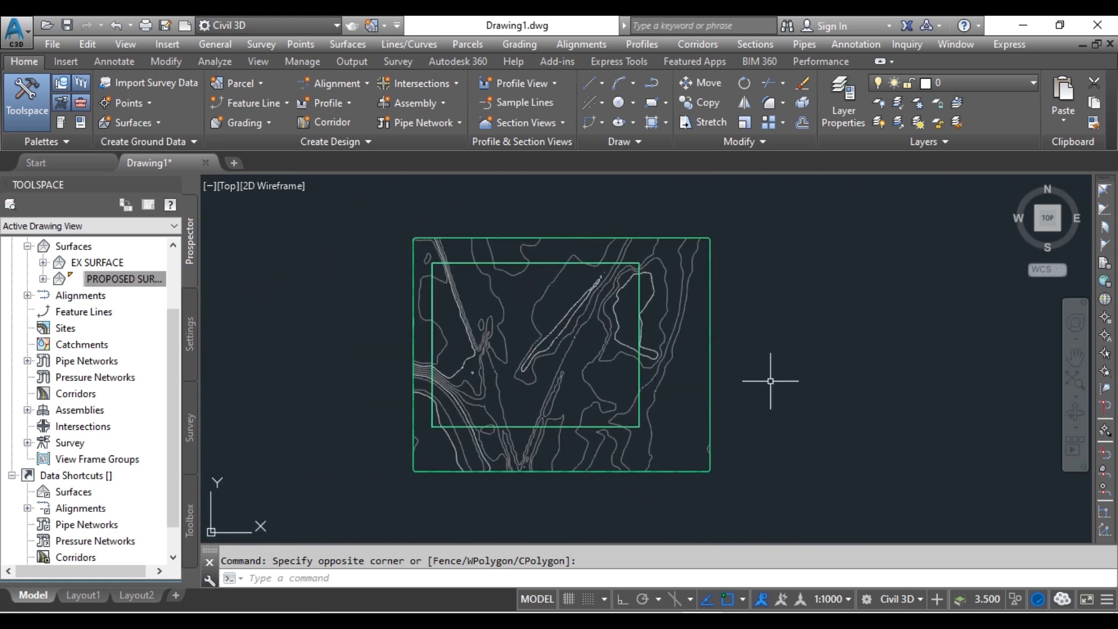
click(916, 414)
click(823, 333)
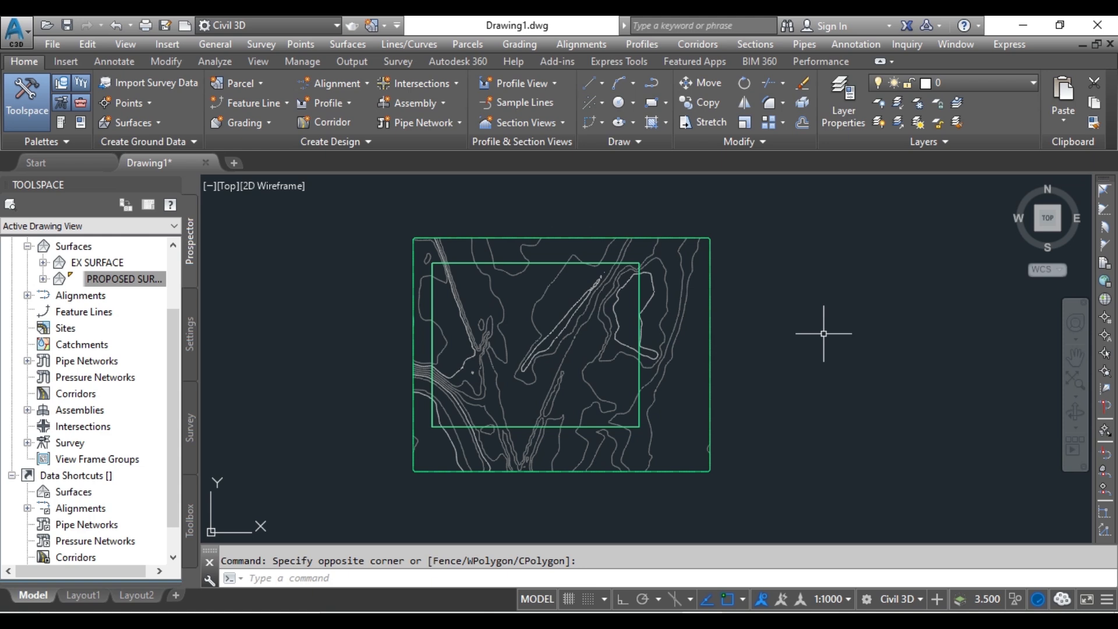
scroll(561, 344, up, 5)
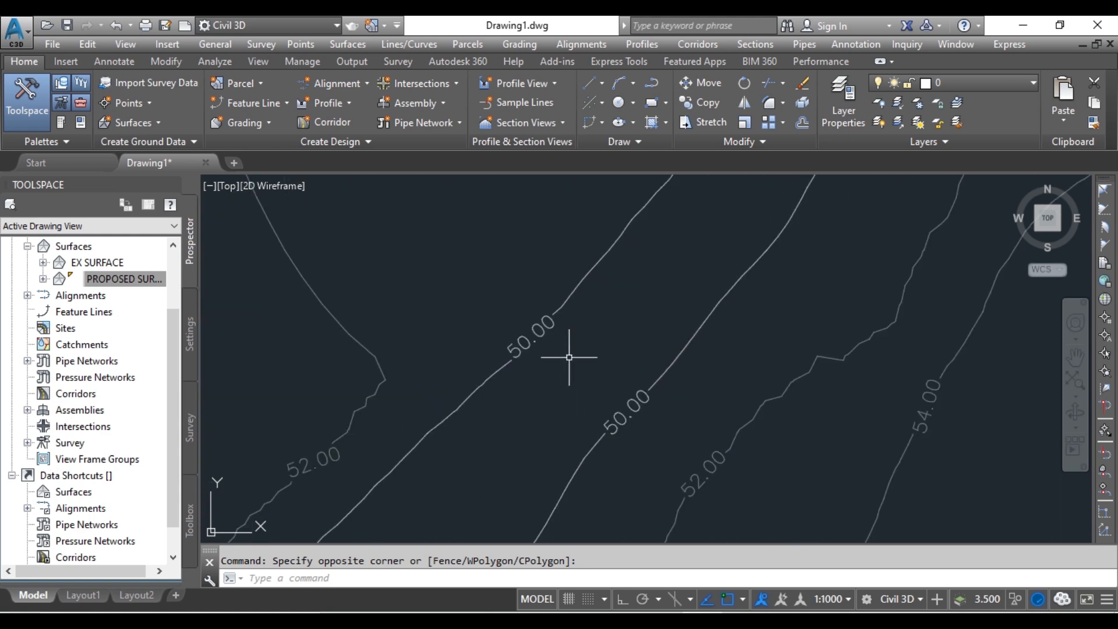
mouse_move(569, 357)
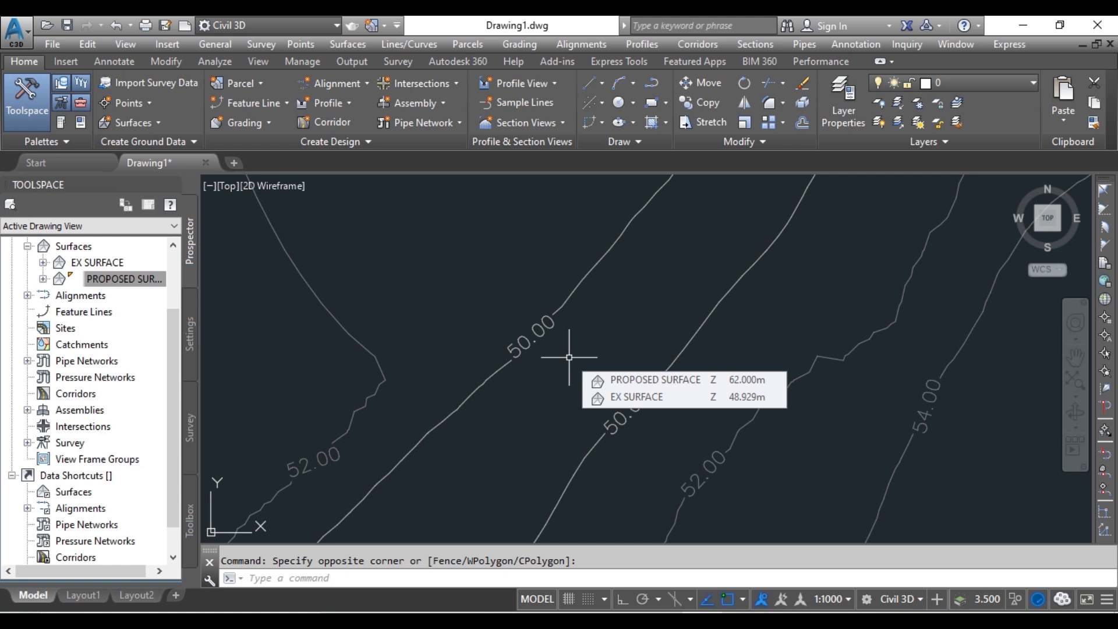
scroll(569, 359, down, 6)
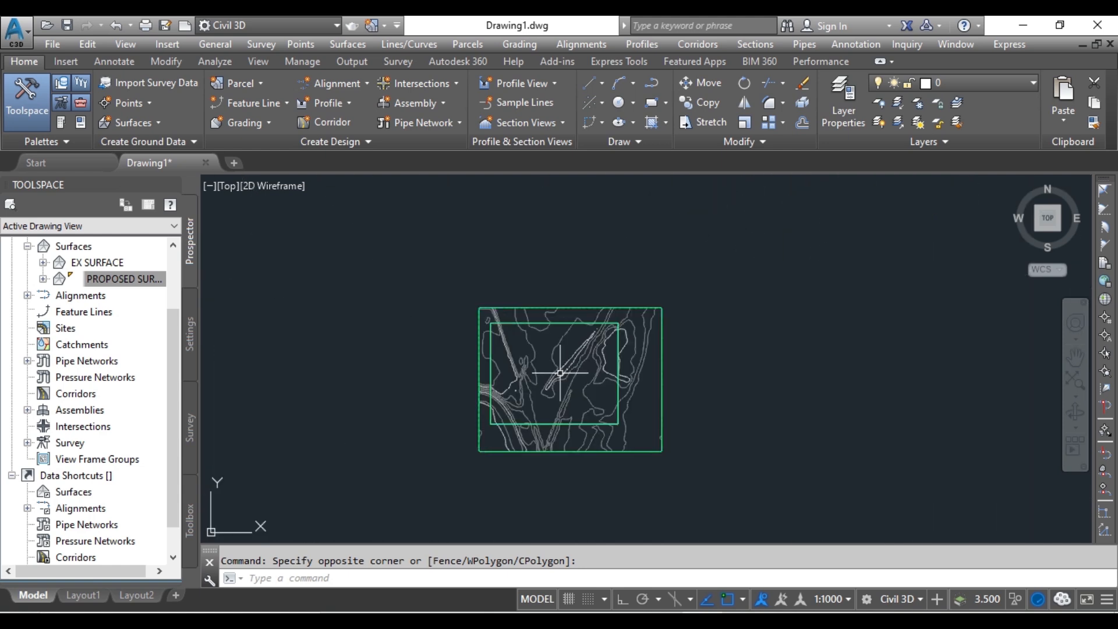
scroll(560, 373, up, 2)
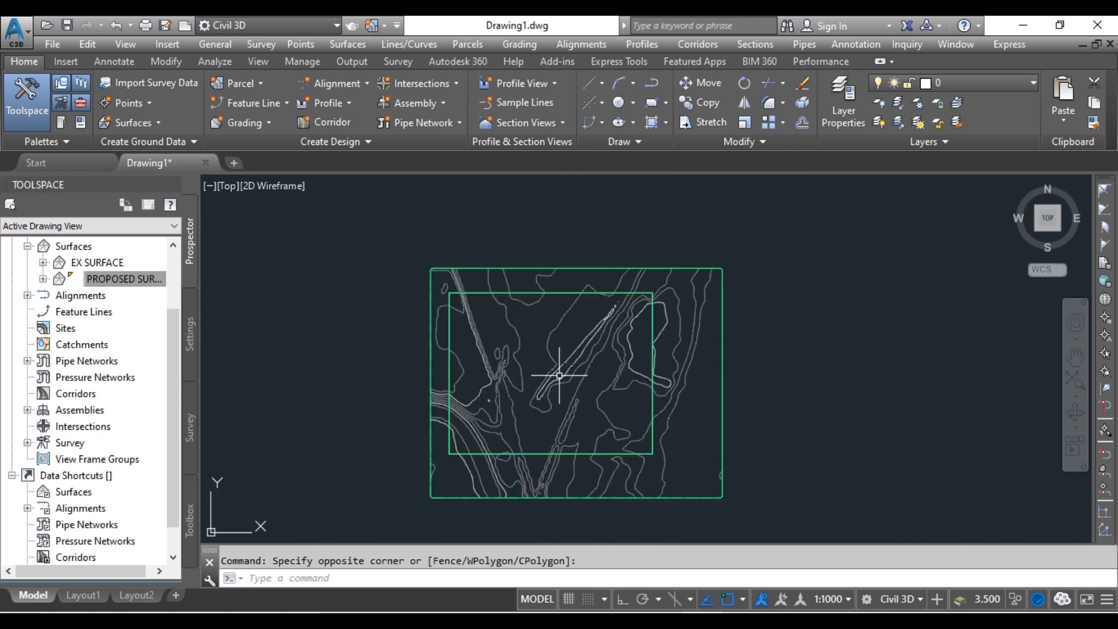
Step: Start a new TIN volume surface in the Volumes Dashboard and name it VOLUME SURFACE
click(349, 45)
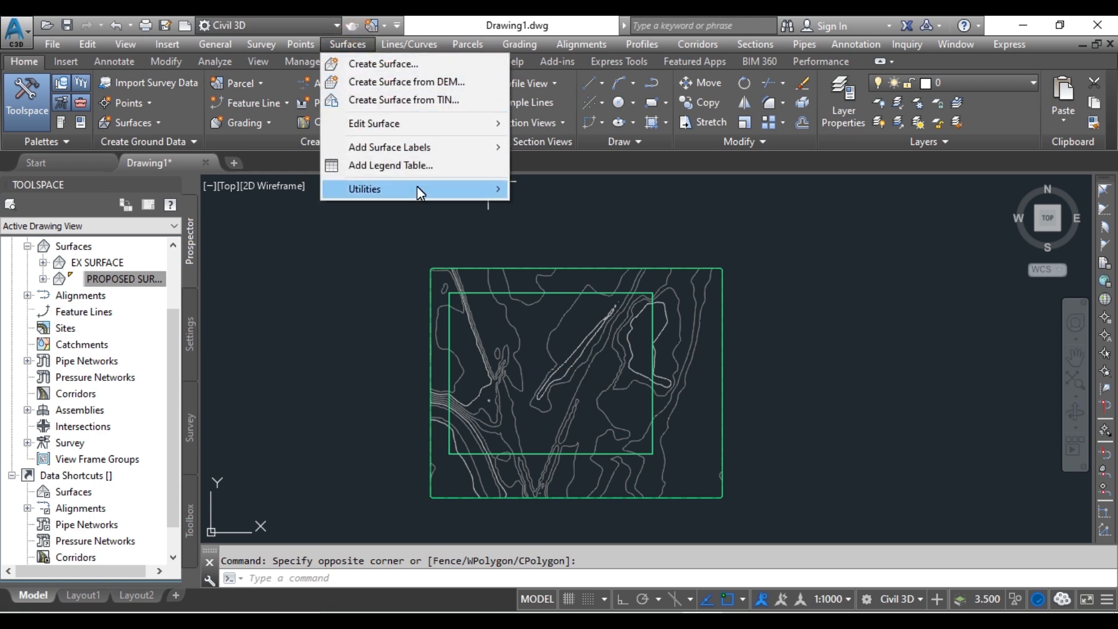
mouse_move(417, 188)
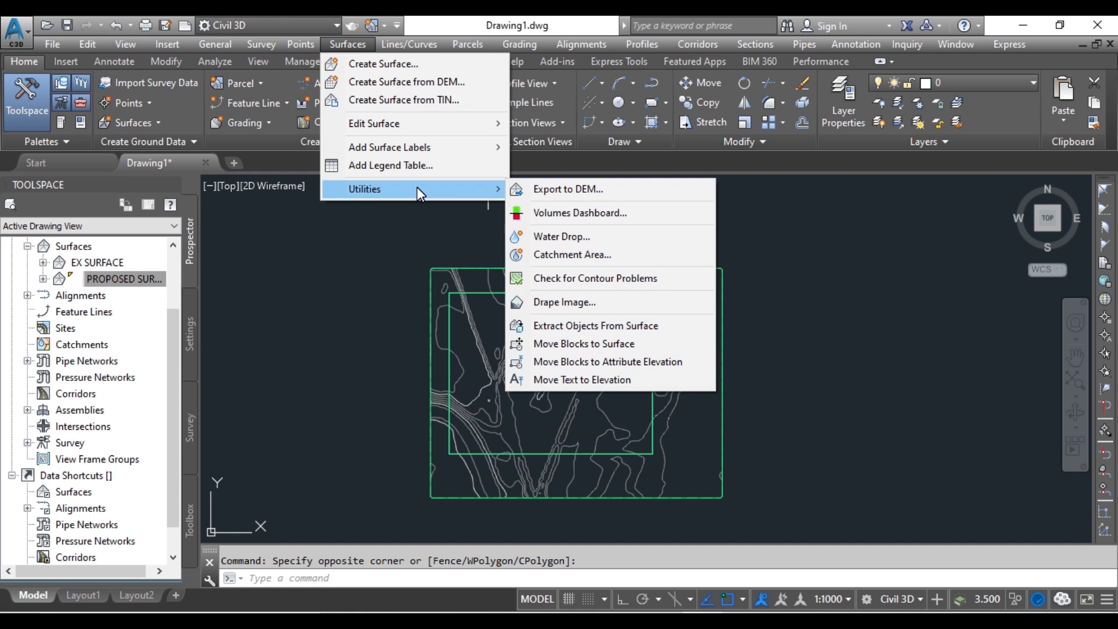
click(605, 214)
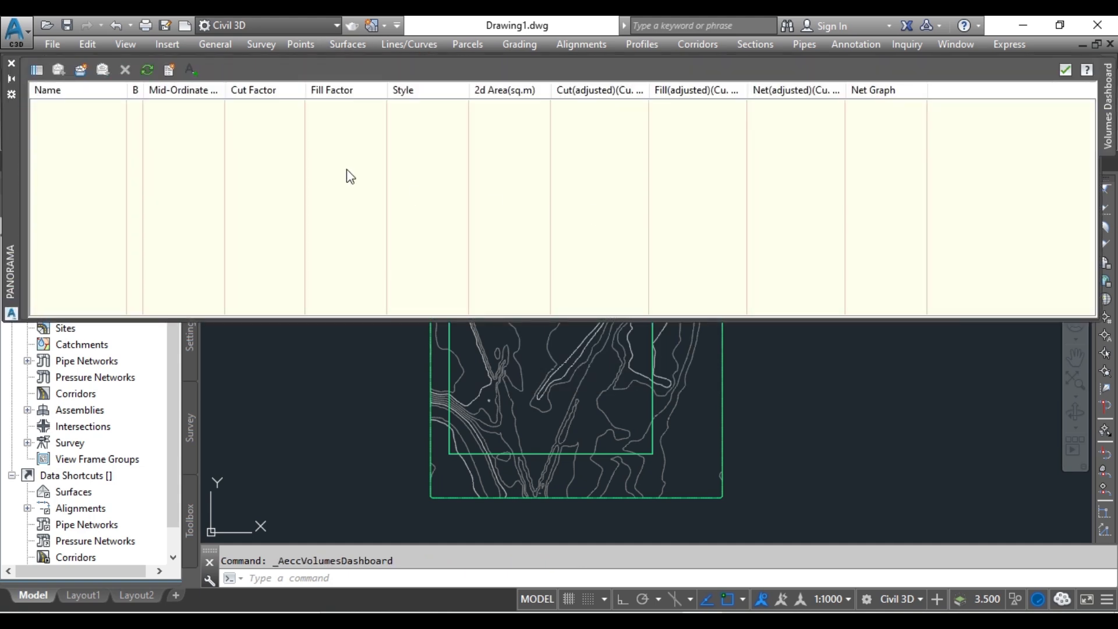
click(80, 71)
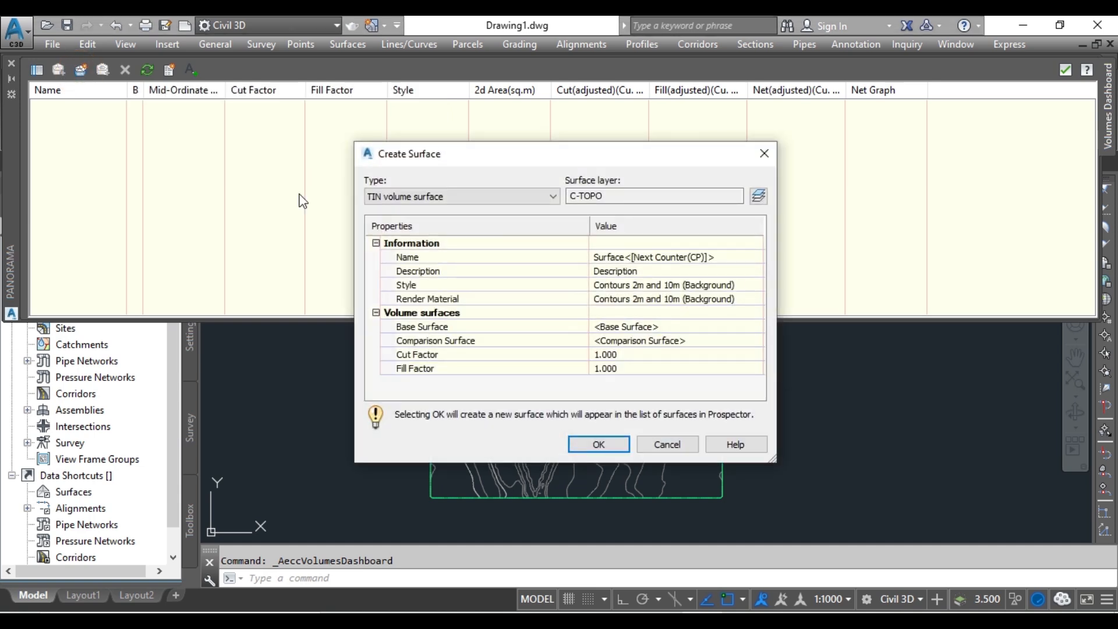
click(724, 257)
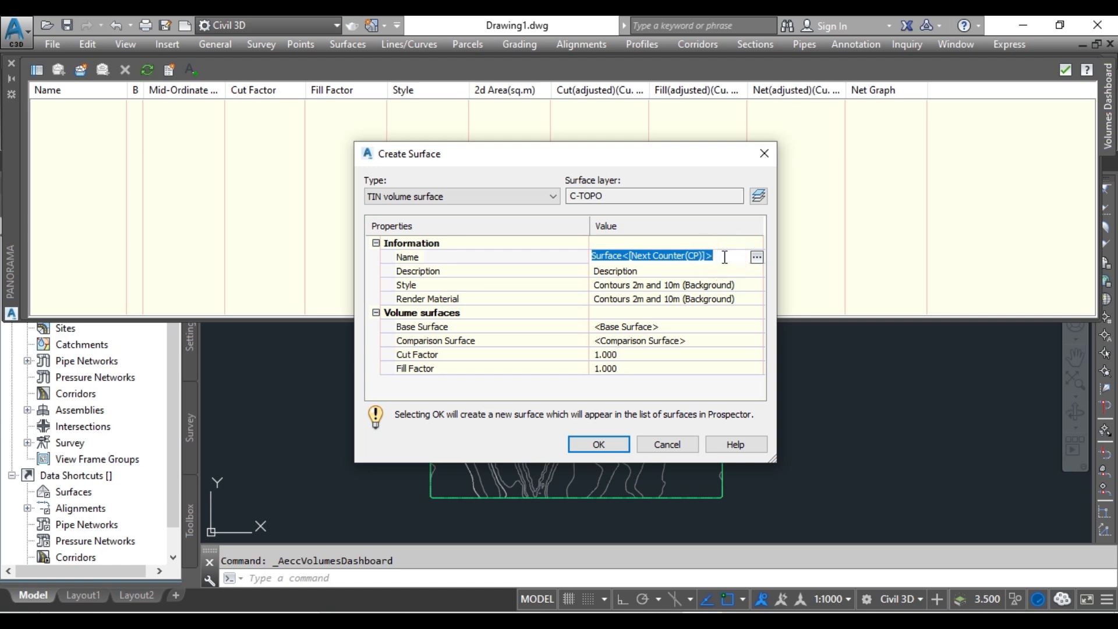
text(VOL)
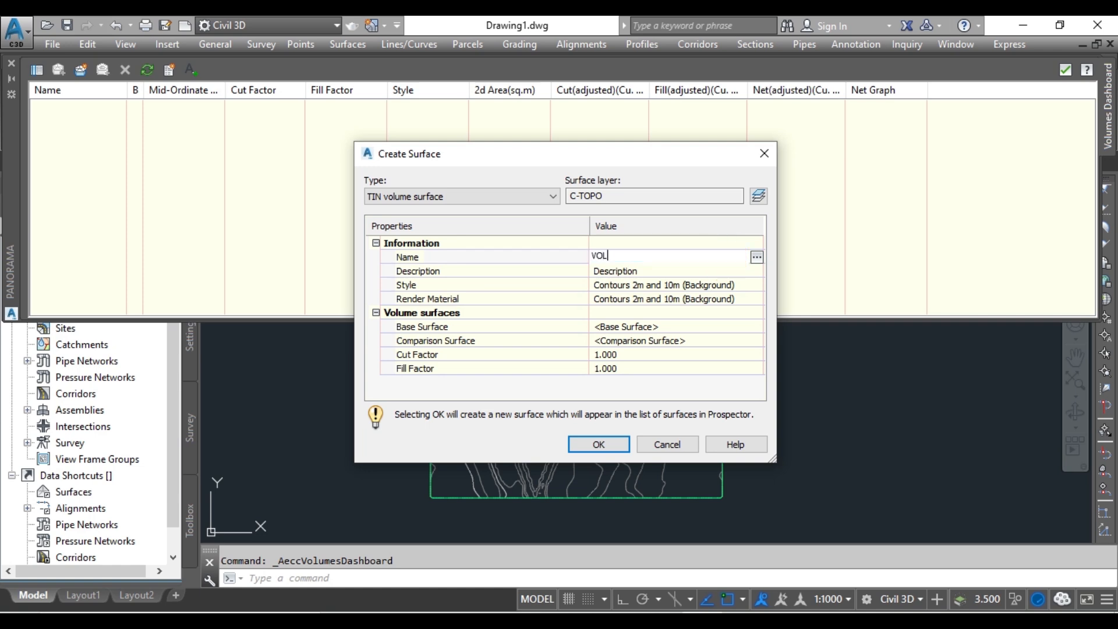
text(UME SURFACE)
key(Return)
Step: Assign EX SURFACE as the base surface and PROPOSED SURFACE as the comparison surface, and create the volume surface
click(745, 328)
click(757, 327)
click(559, 430)
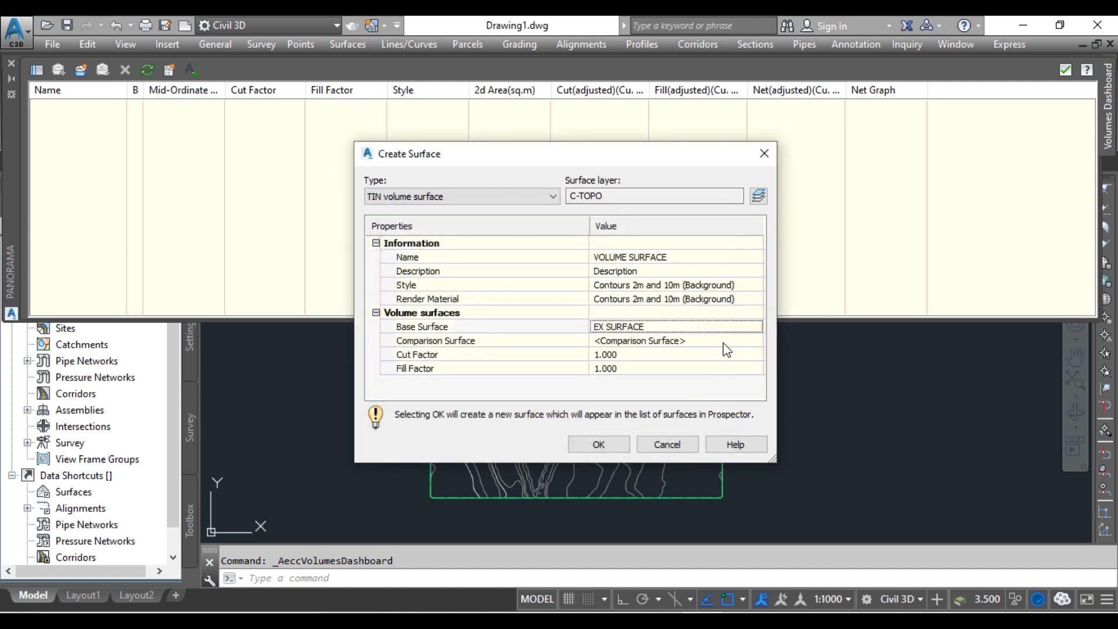
click(721, 344)
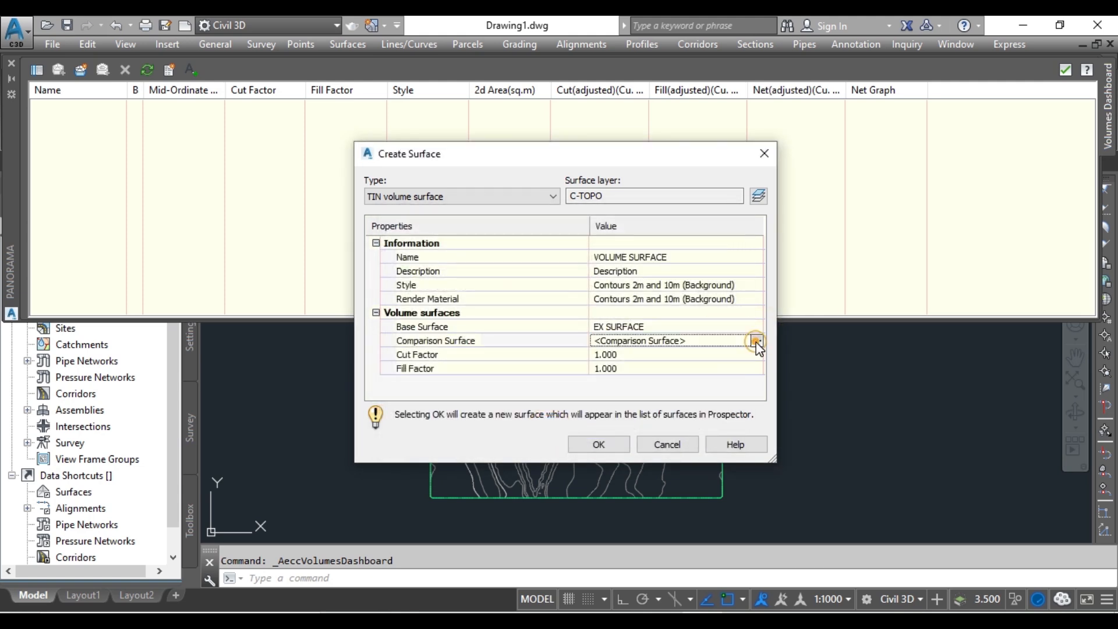
click(757, 340)
click(455, 286)
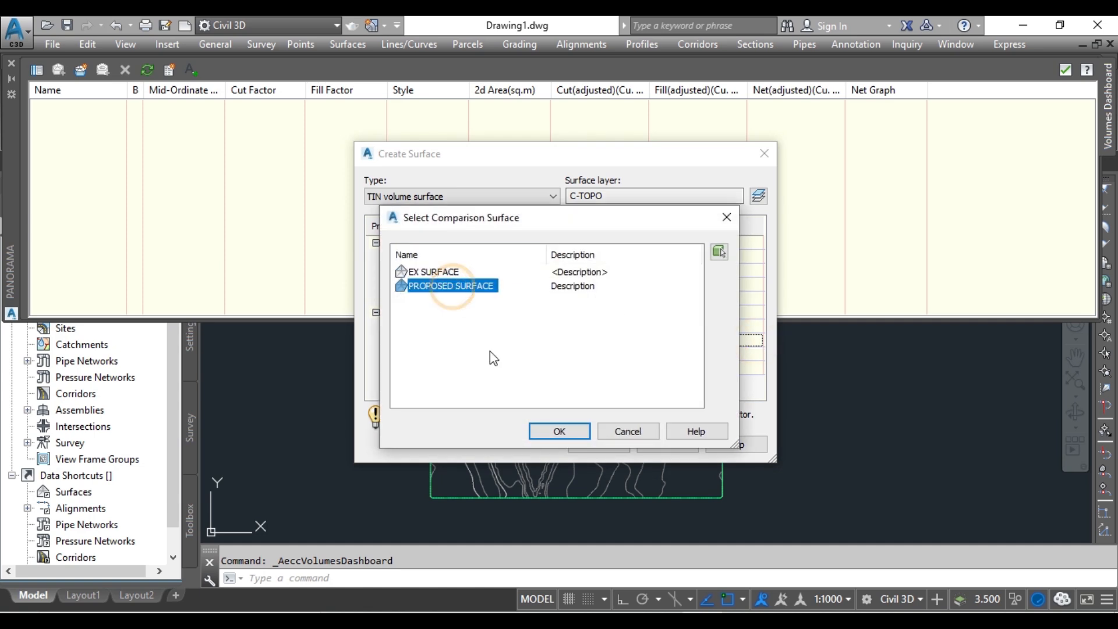
click(559, 431)
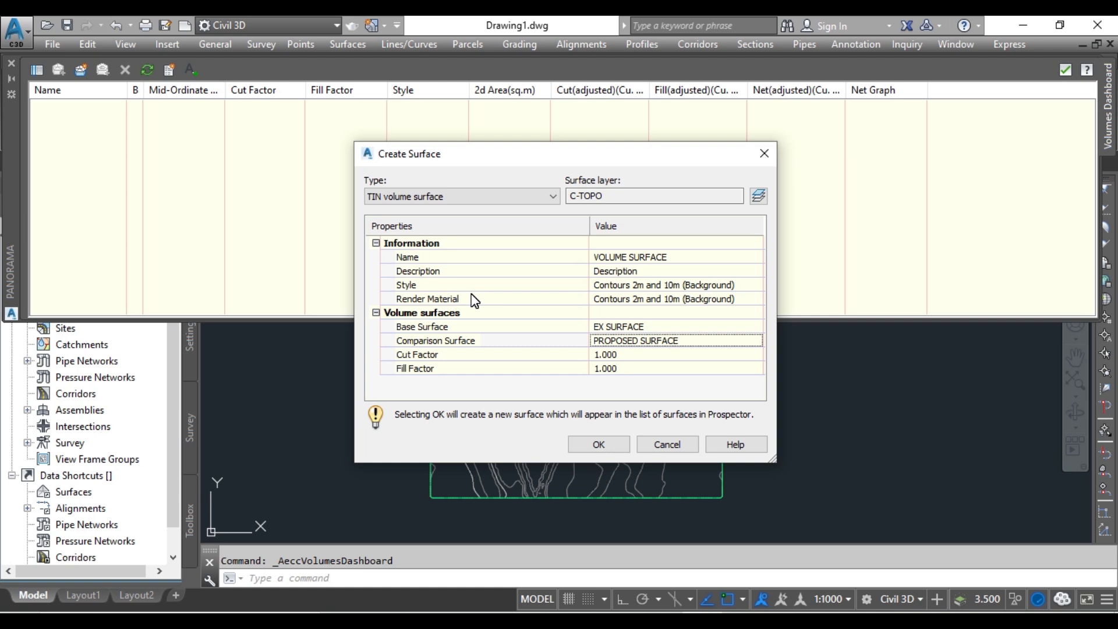
click(594, 444)
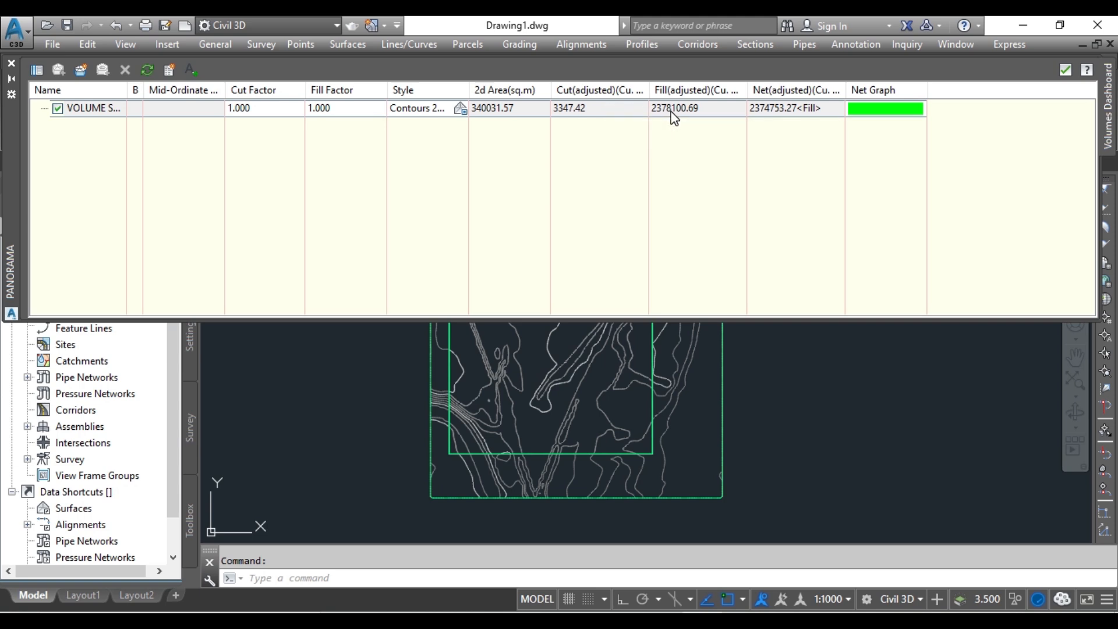
Step: Generate the cut/fill report for VOLUME SURFACE, review its volume summary and totals, and close the report
mouse_move(682, 107)
click(891, 109)
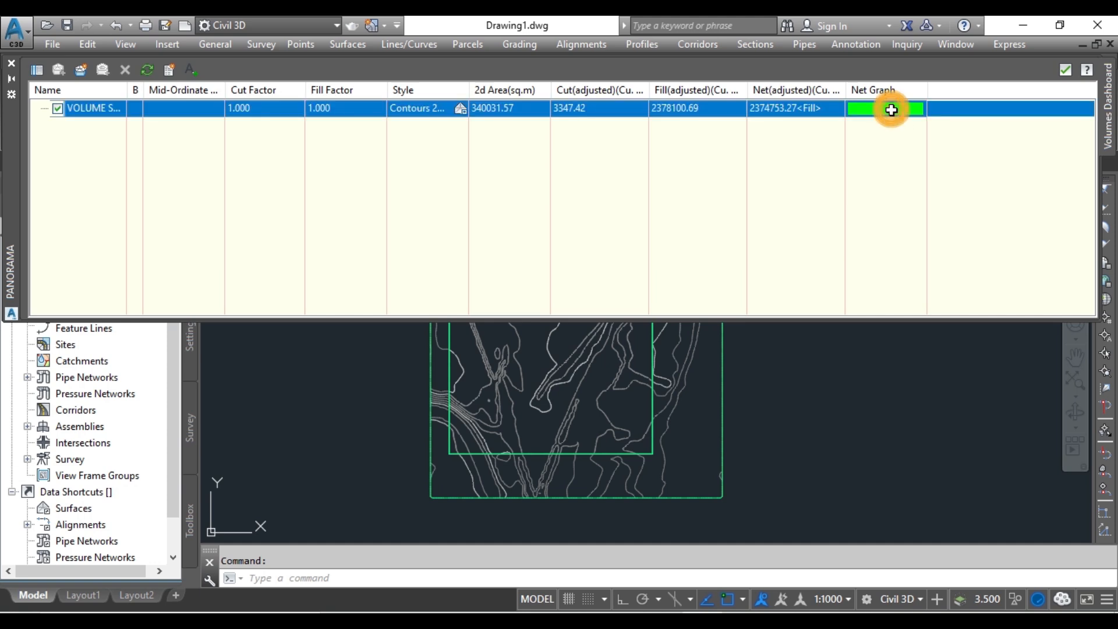
click(891, 110)
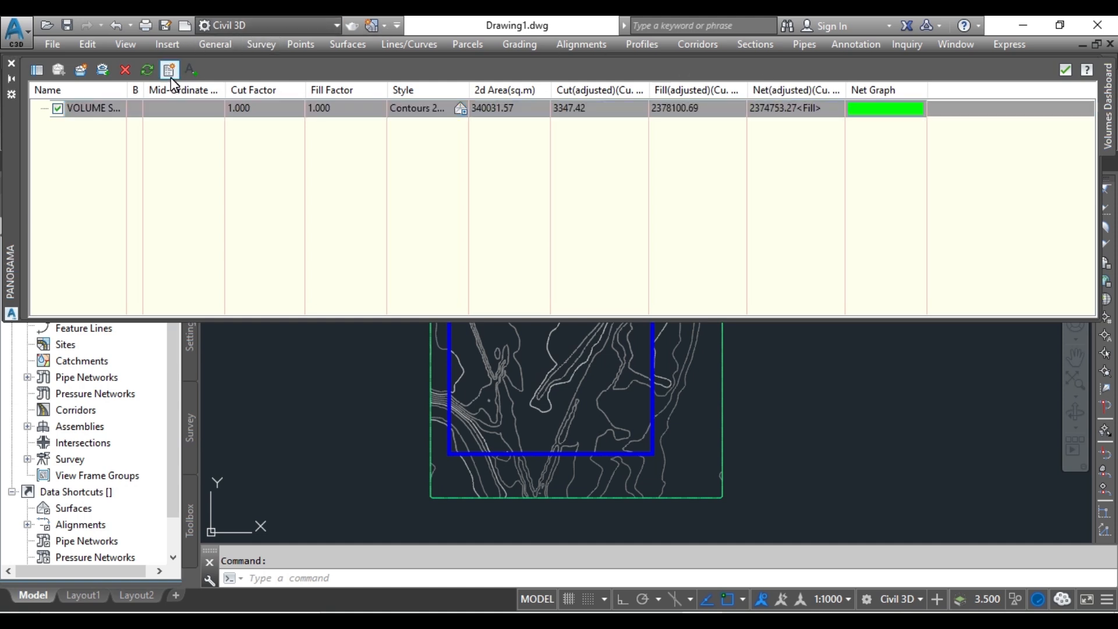
click(169, 71)
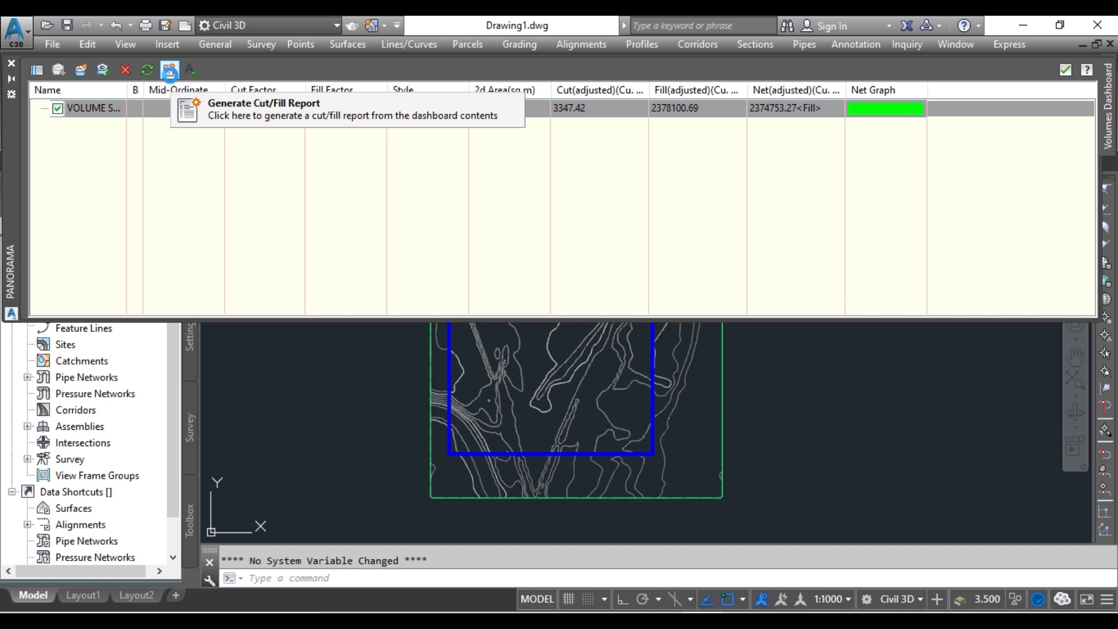
click(168, 71)
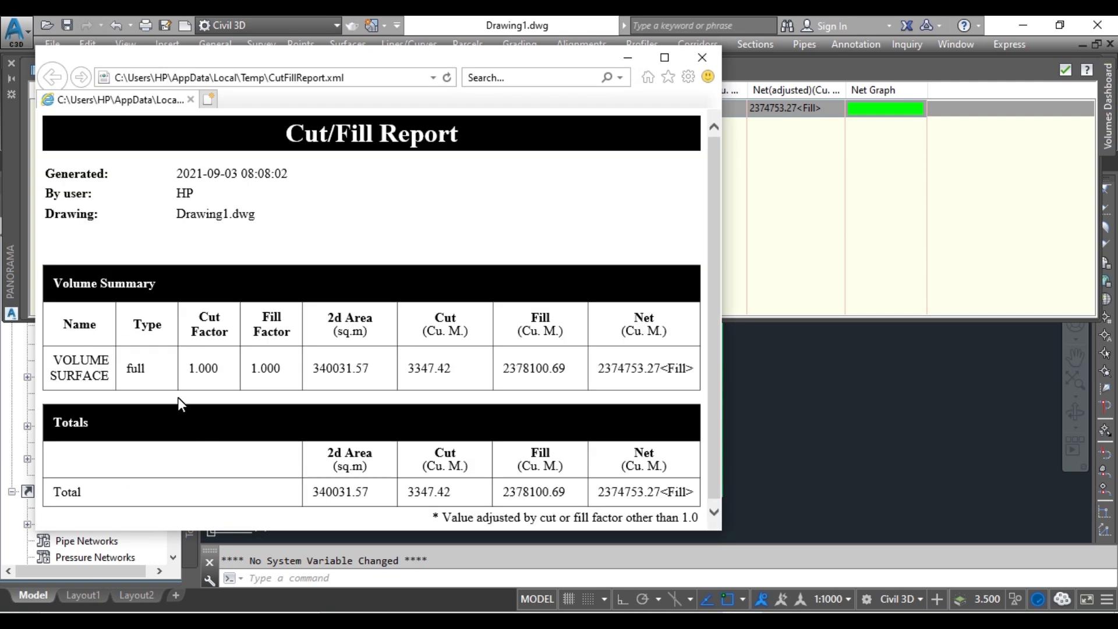
click(351, 77)
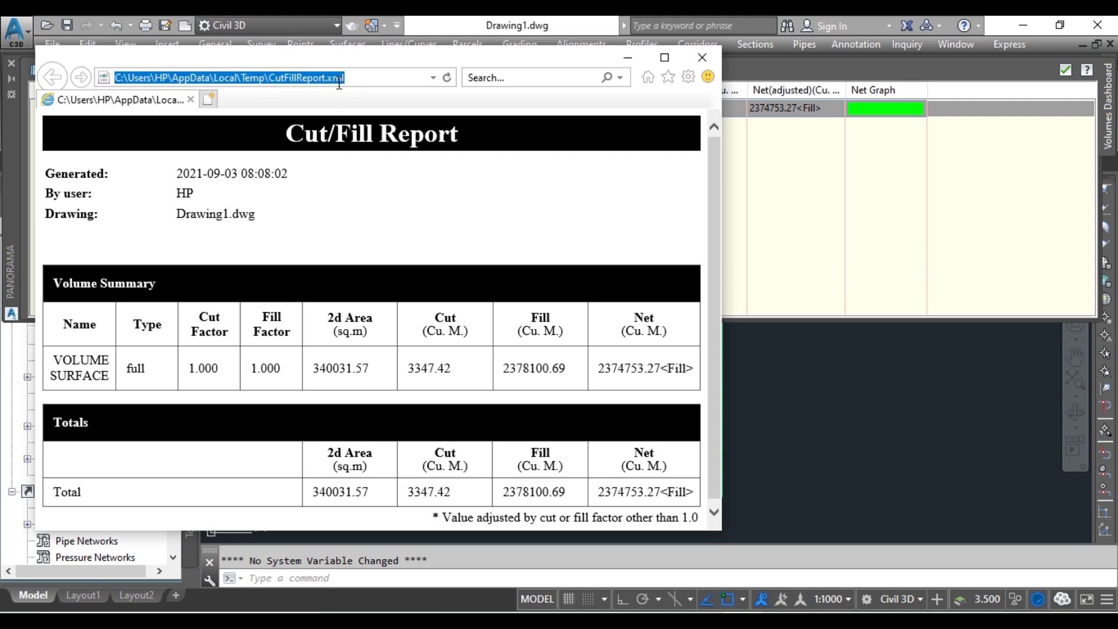
click(394, 216)
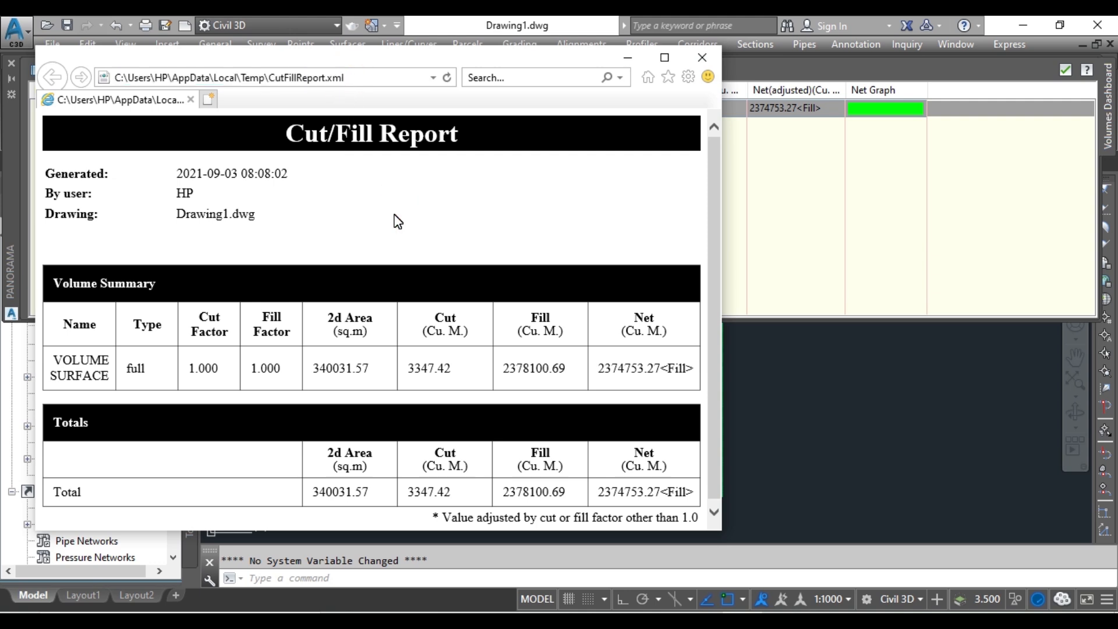
scroll(395, 216, down, 1)
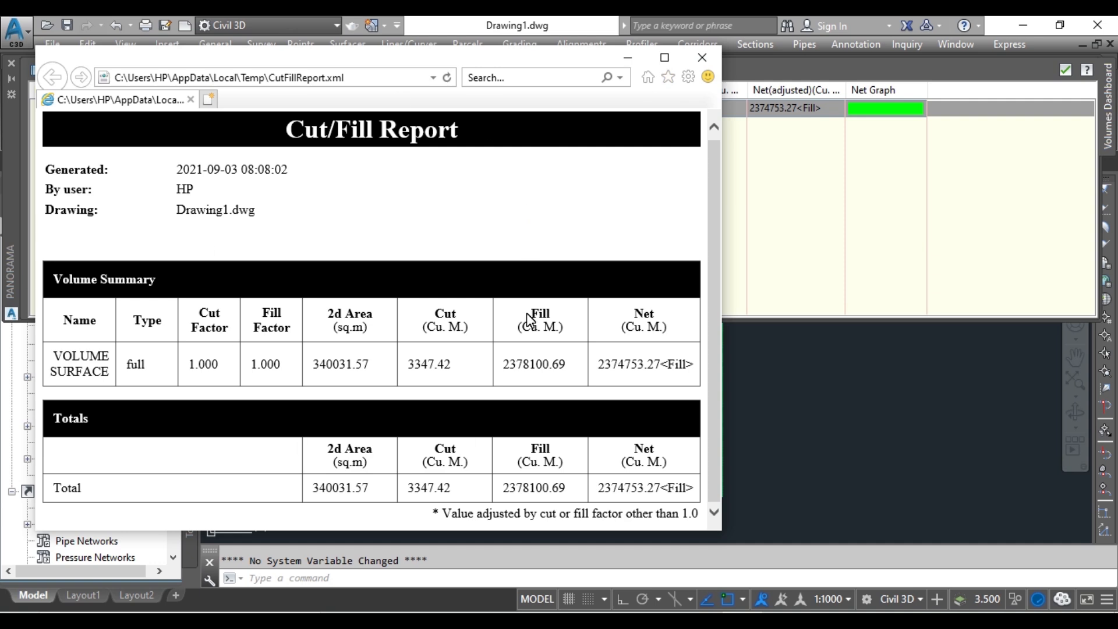
click(700, 62)
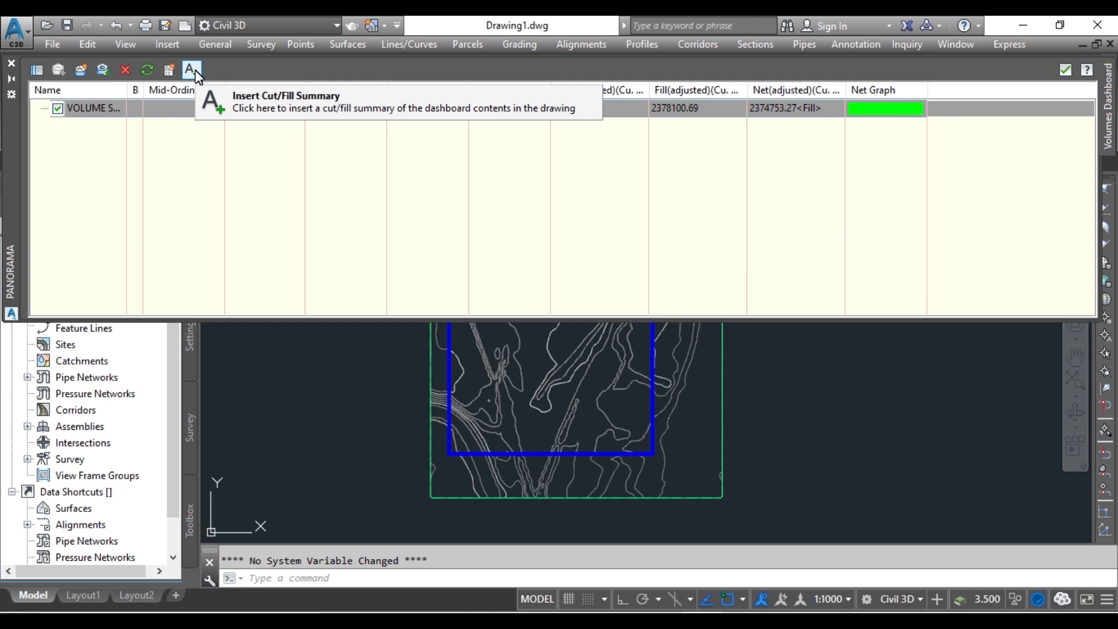
Step: Insert the cut/fill summary into the drawing in the empty area east of the surfaces and close the Volumes Dashboard
click(192, 70)
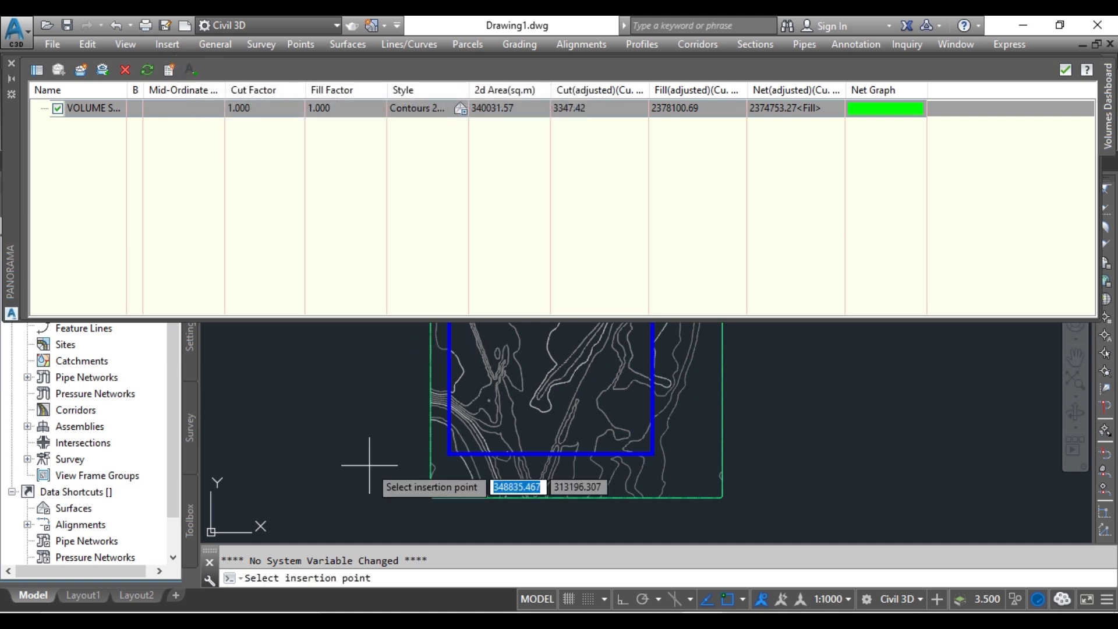
middle_drag(732, 453, 611, 444)
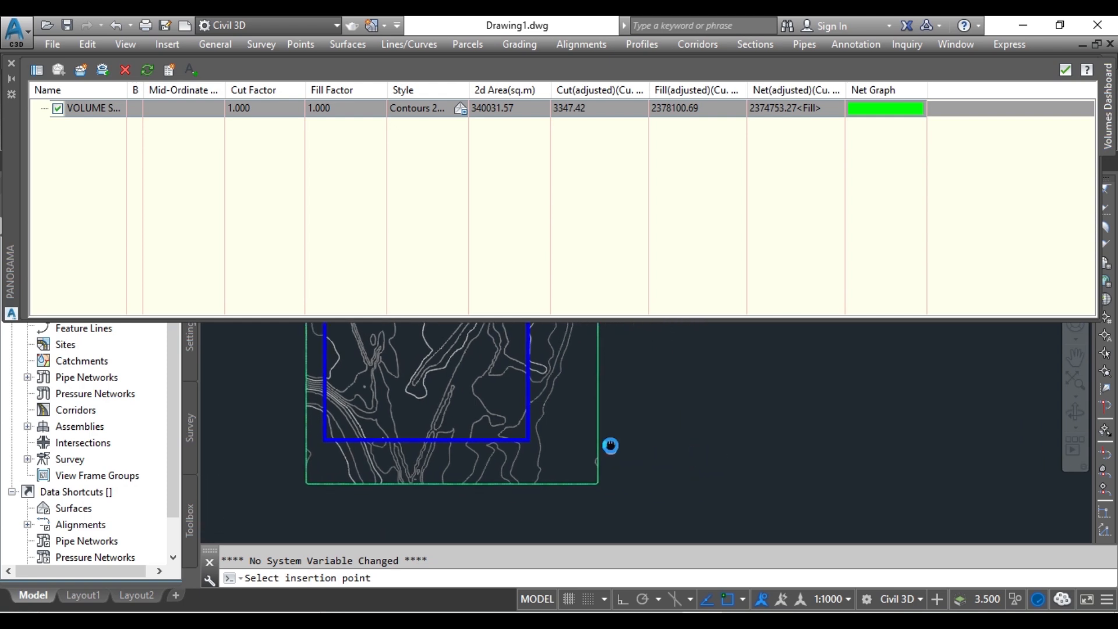
click(654, 417)
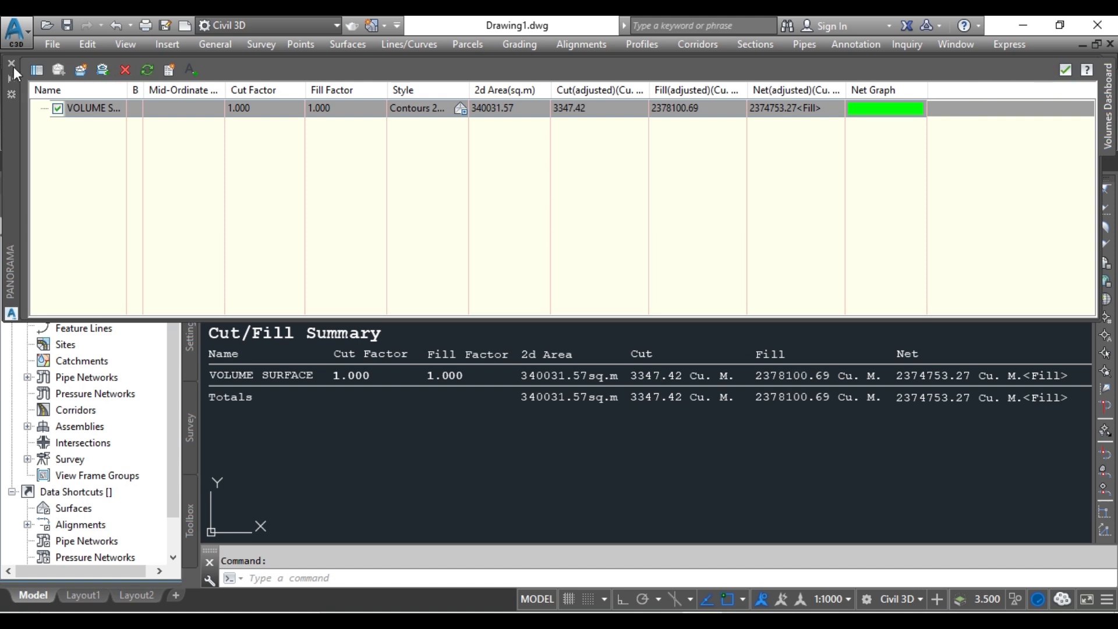
click(11, 63)
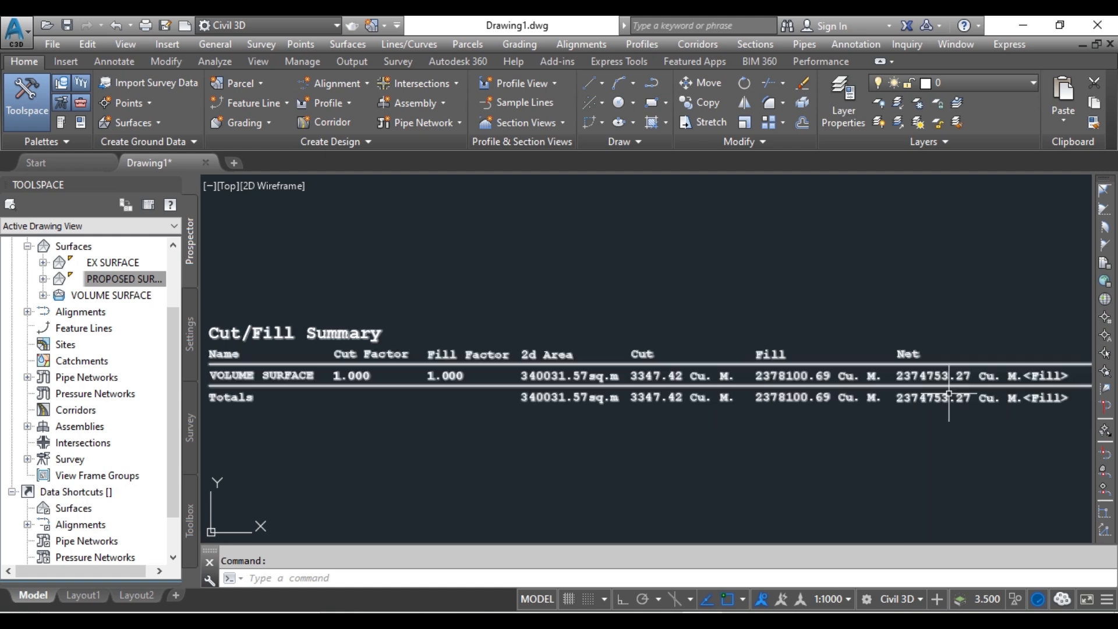
Step: Examine the fill and net volumes in the inserted cut/fill summary and its placement beside the surfaces
scroll(815, 378, down, 2)
scroll(793, 387, up, 5)
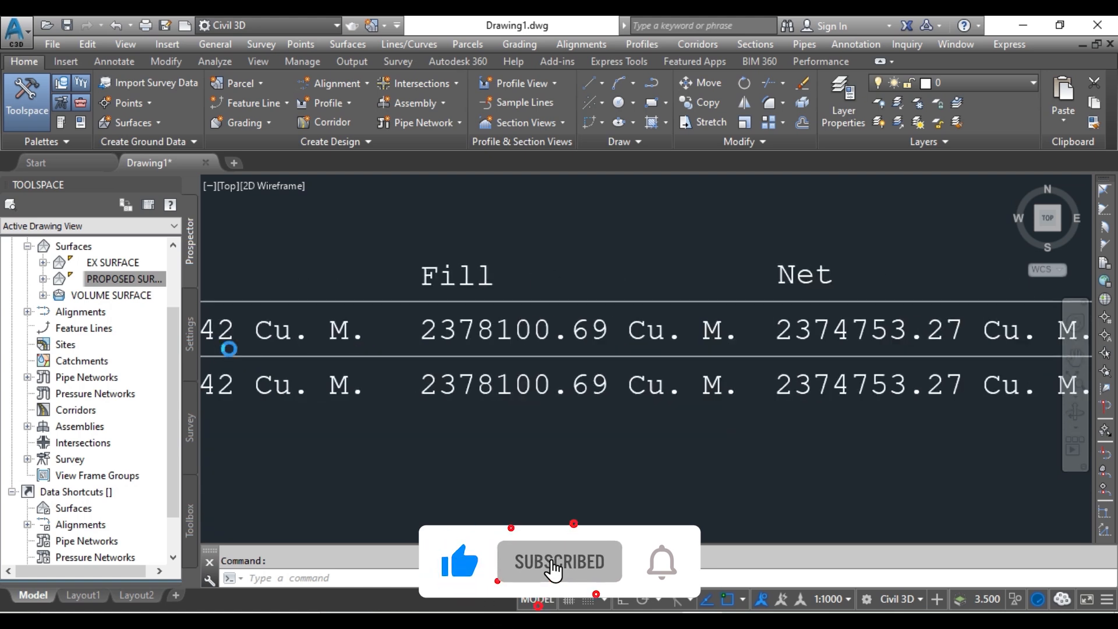
middle_drag(874, 346, 590, 348)
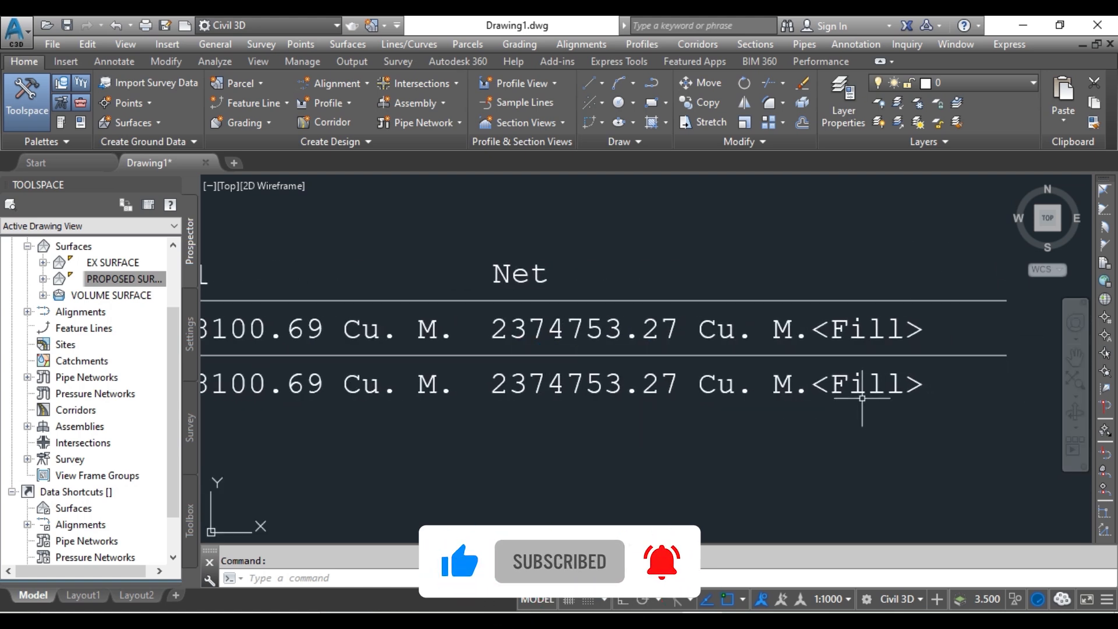
scroll(757, 407, down, 10)
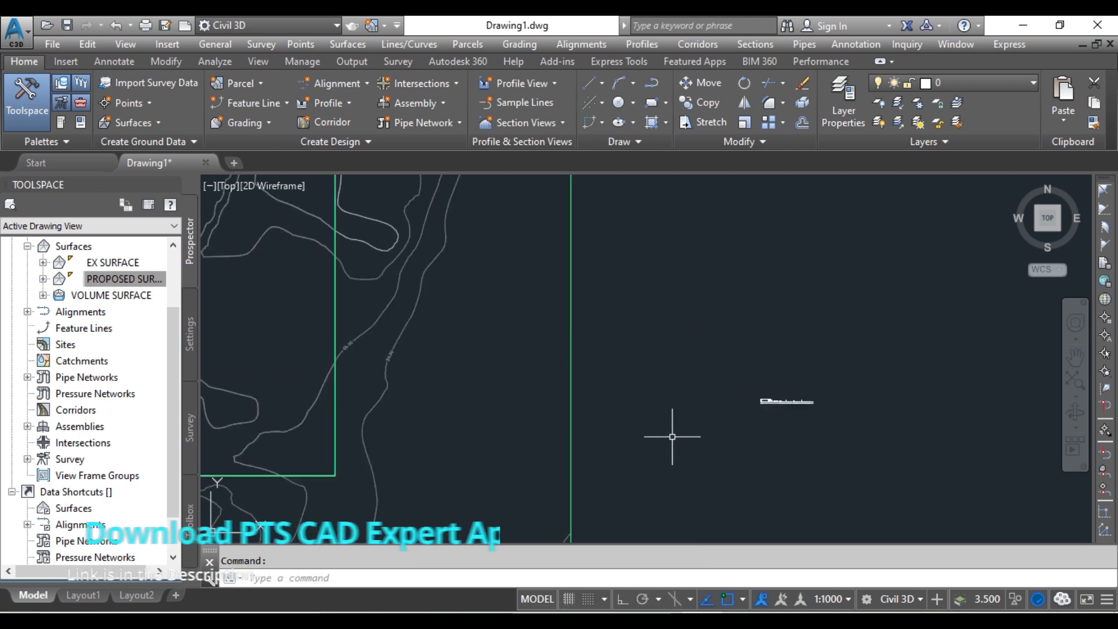
scroll(672, 436, up, 2)
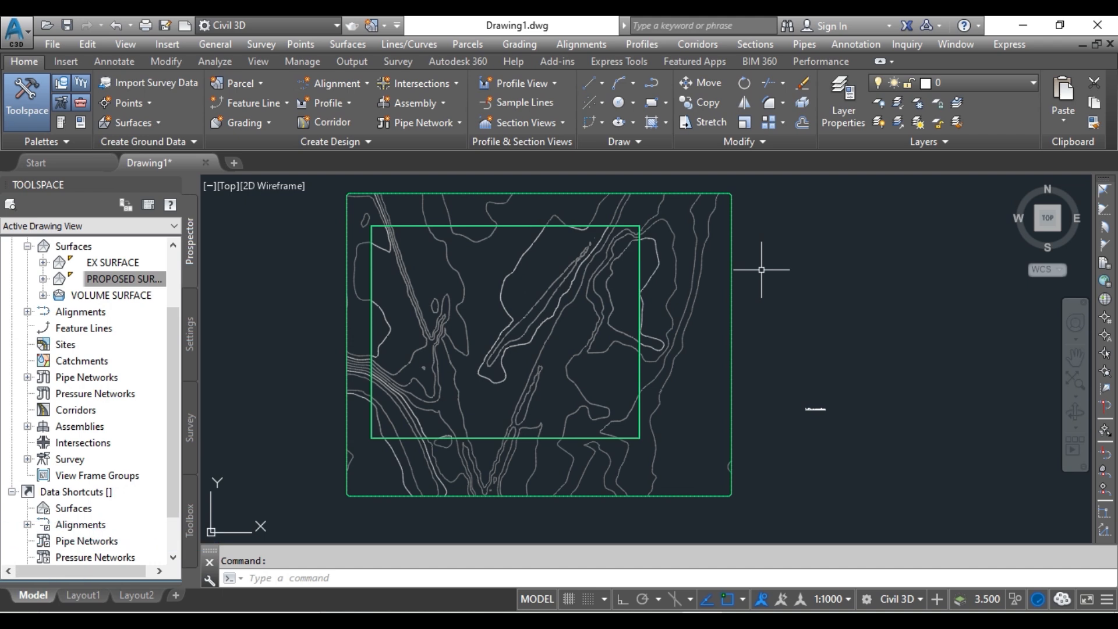
click(873, 327)
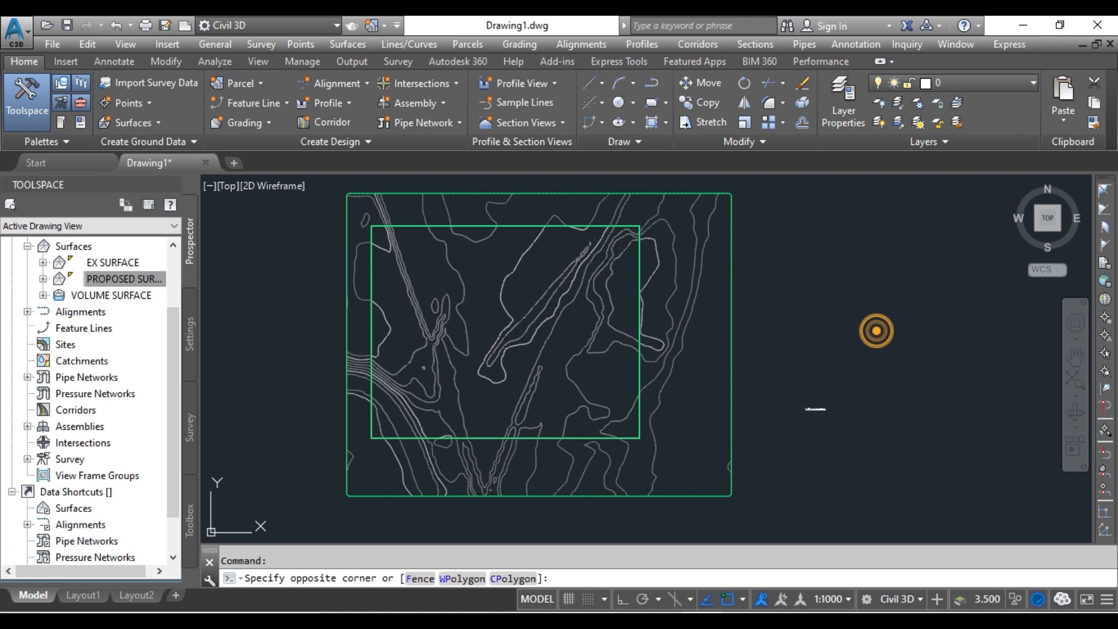
click(769, 269)
scroll(768, 271, down, 2)
middle_drag(768, 272, 726, 366)
click(882, 368)
click(771, 241)
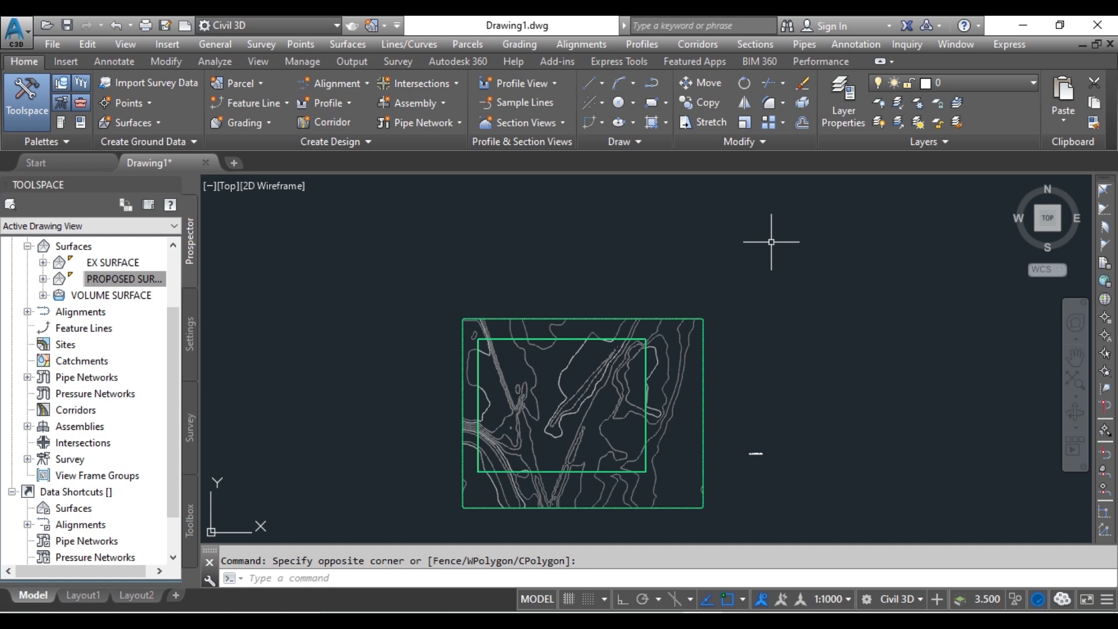
Step: Draw a single-segment polyline diagonally across both surfaces, from west of the outer boundary to just beyond its northeast corner
text(pl)
key(Return)
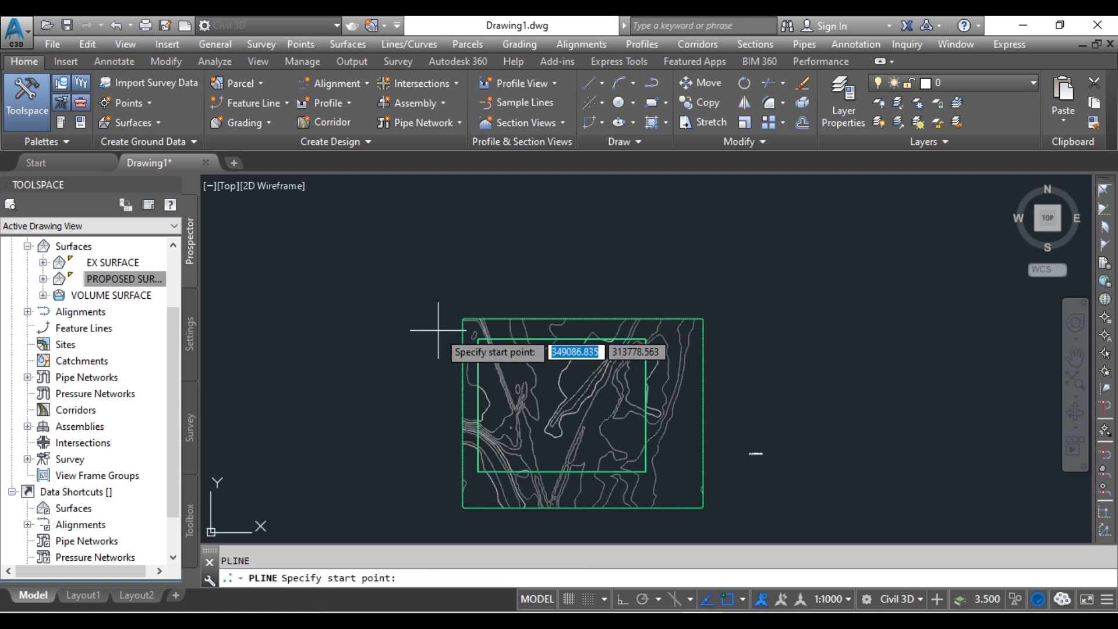
click(411, 430)
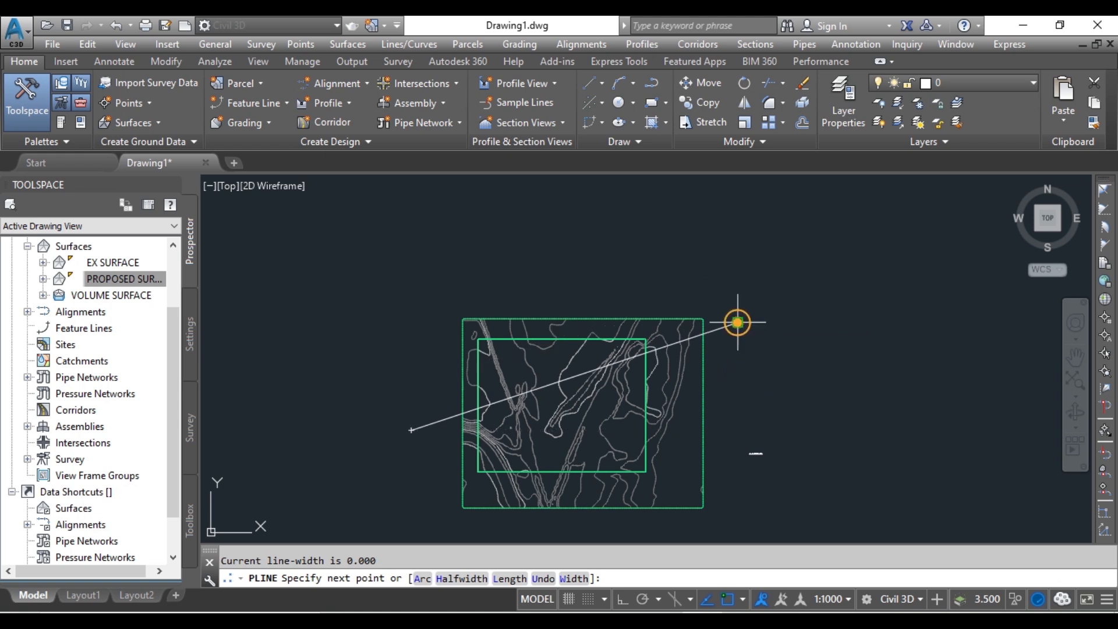
click(737, 322)
key(Return)
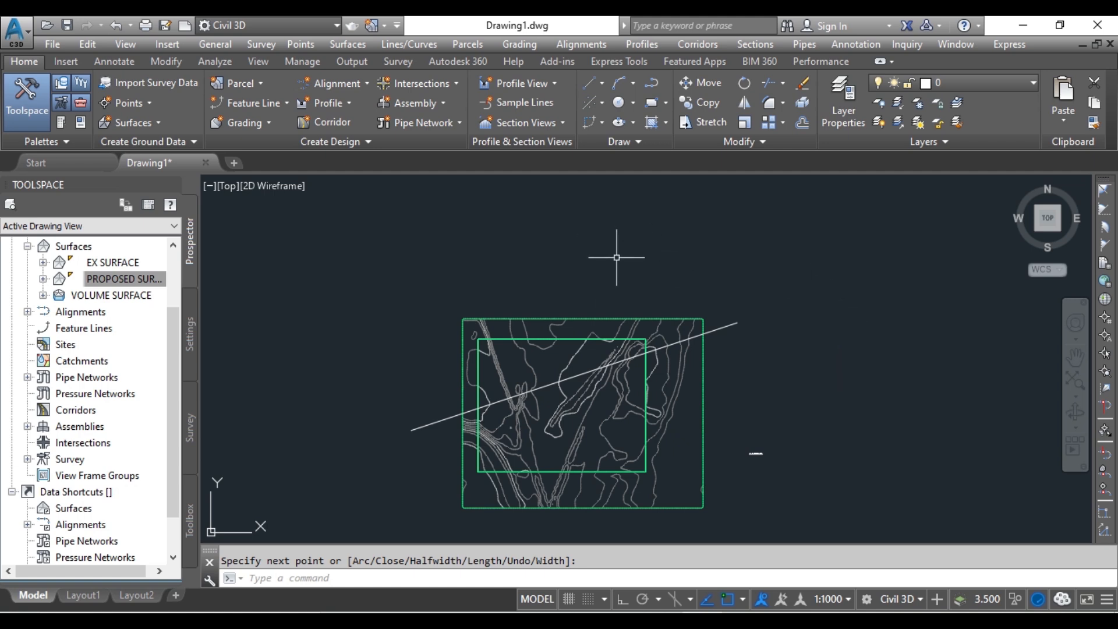
Step: Start an alignment from the diagonal polyline across both surfaces and reverse its direction so it runs eastward
click(600, 50)
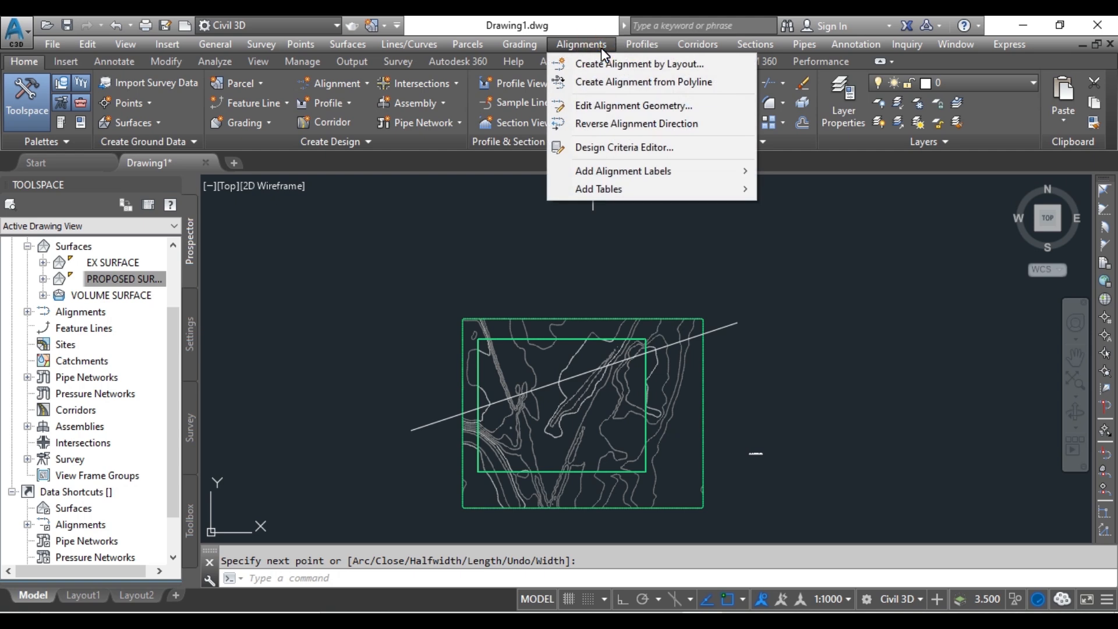
click(617, 84)
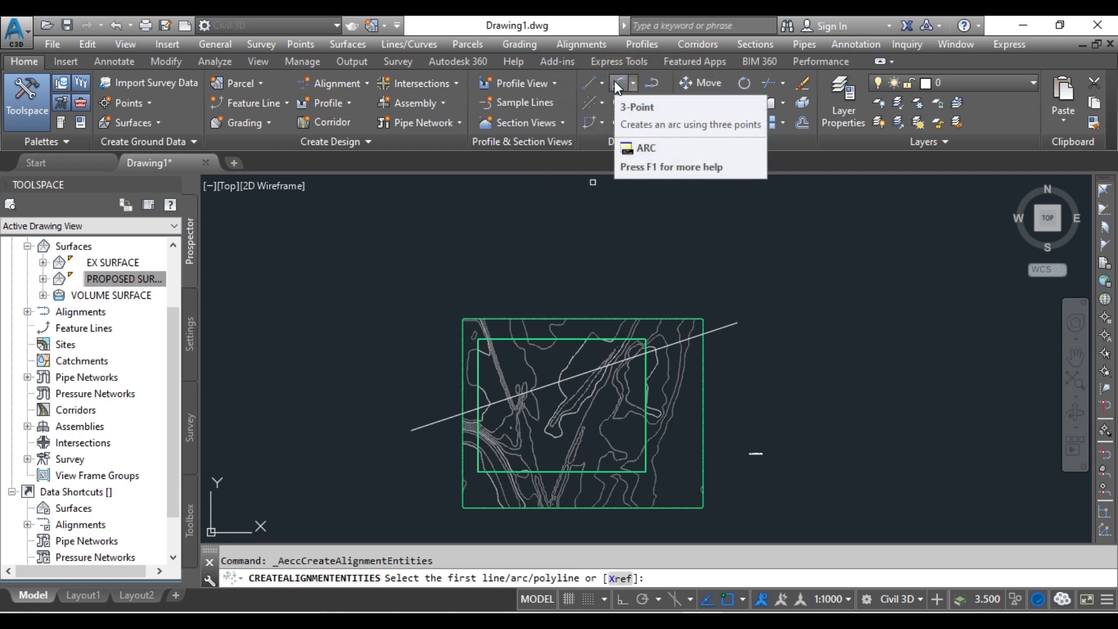
click(725, 324)
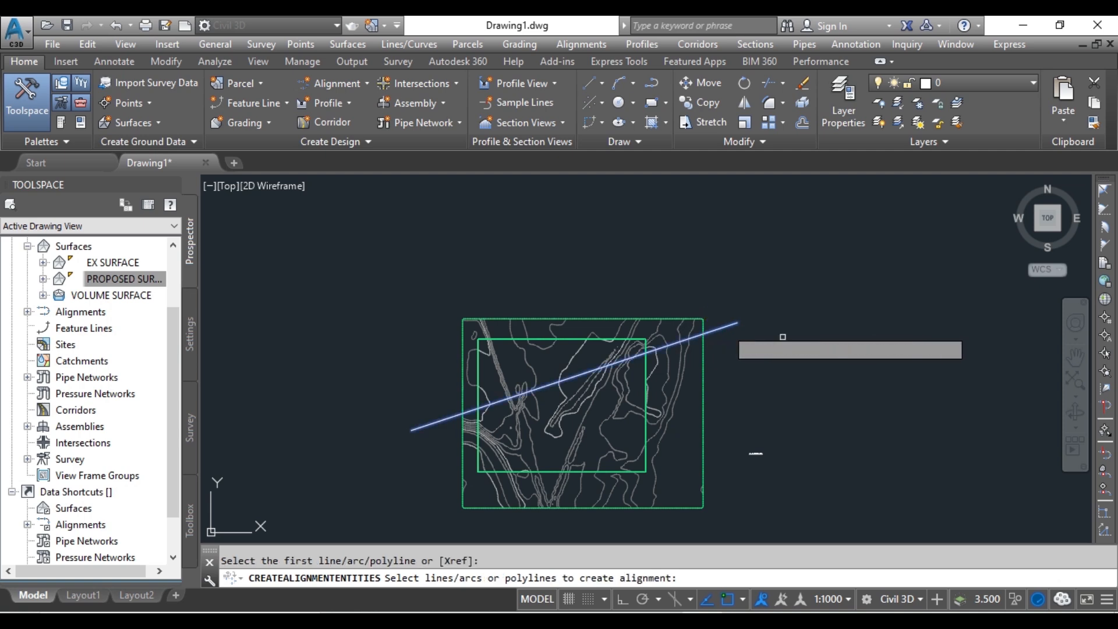
key(Return)
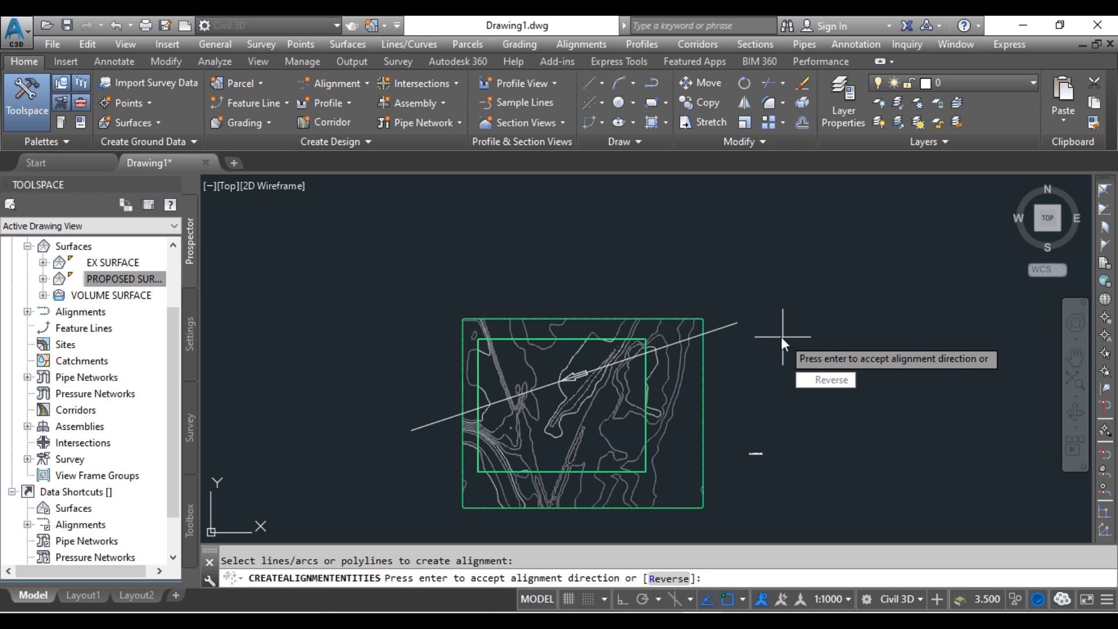
click(809, 381)
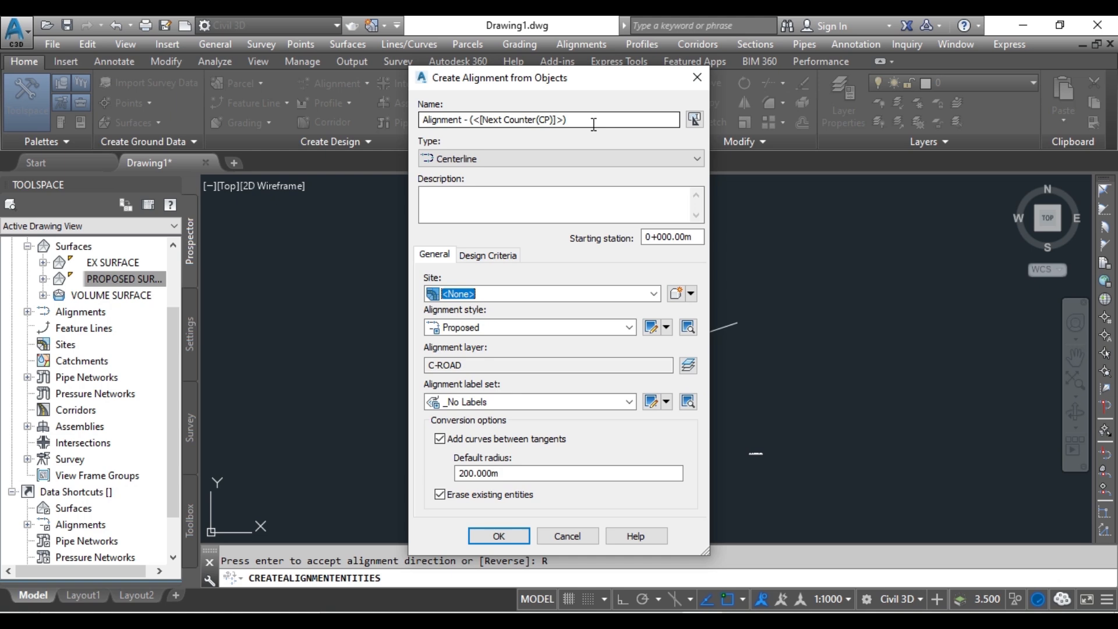
Step: Name the alignment "Alignment - 1", keep it as a Centerline with no site and the Proposed style, and create it
drag(593, 121, 467, 117)
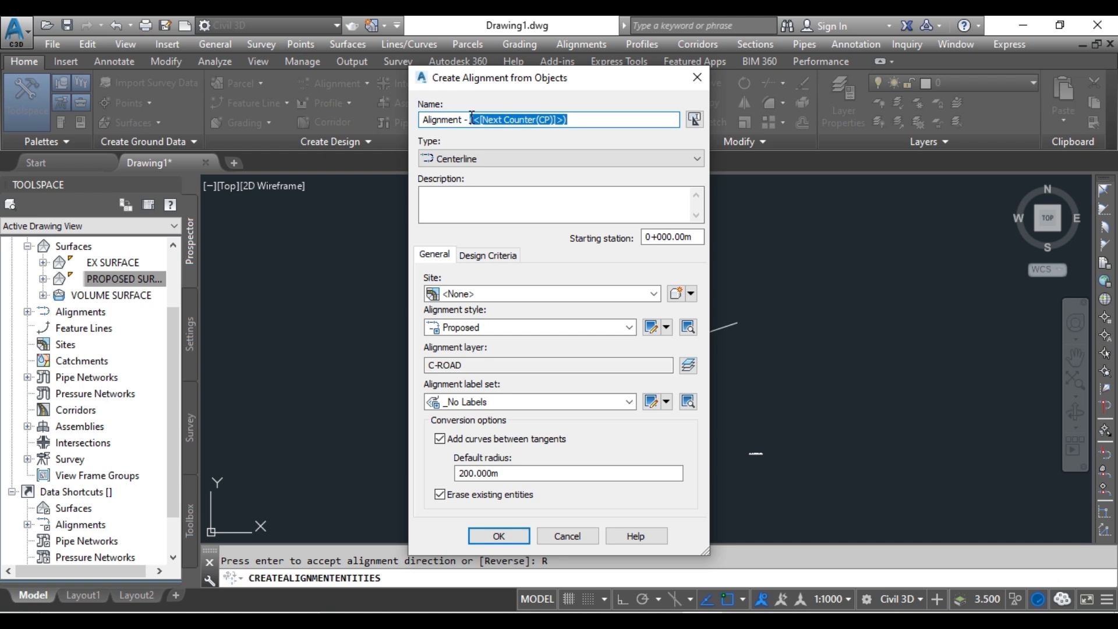
key(BackSpace)
text(1)
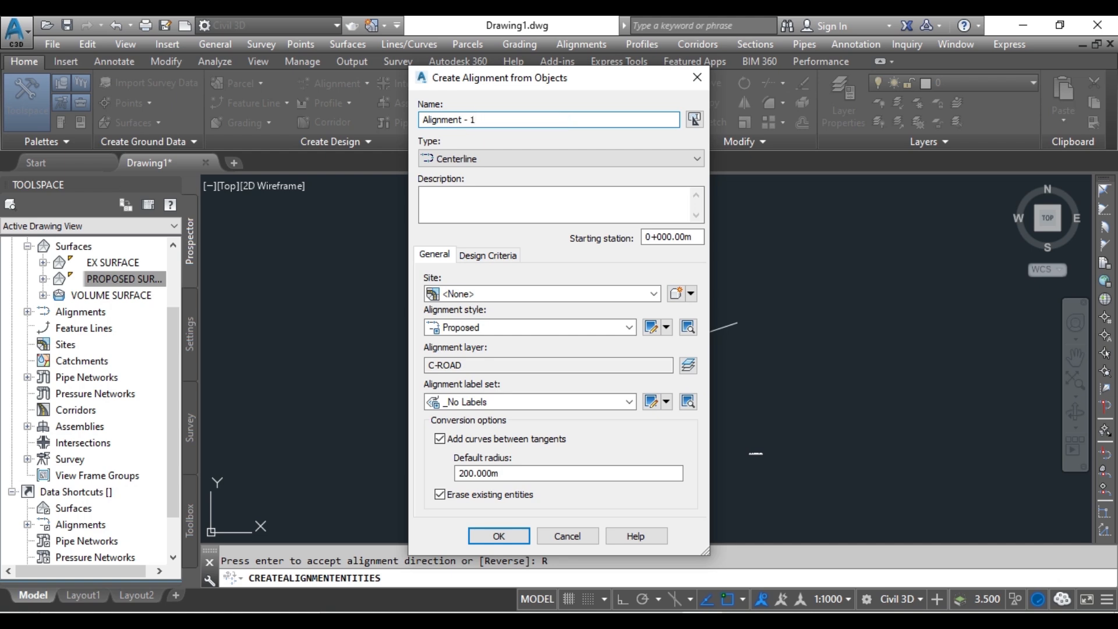
click(465, 159)
click(465, 159)
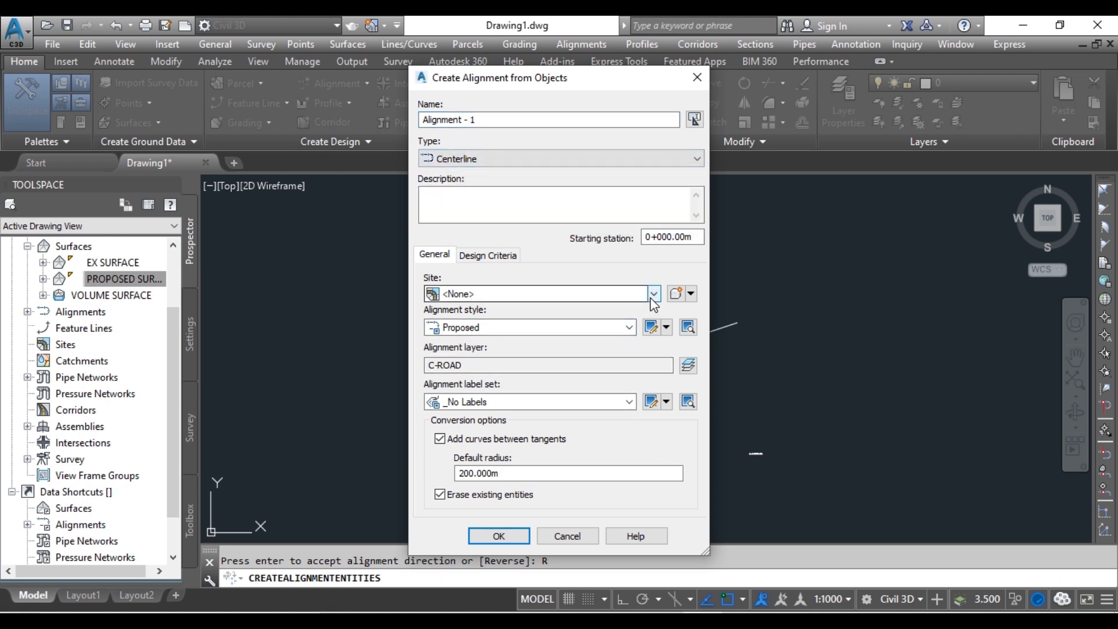
click(498, 535)
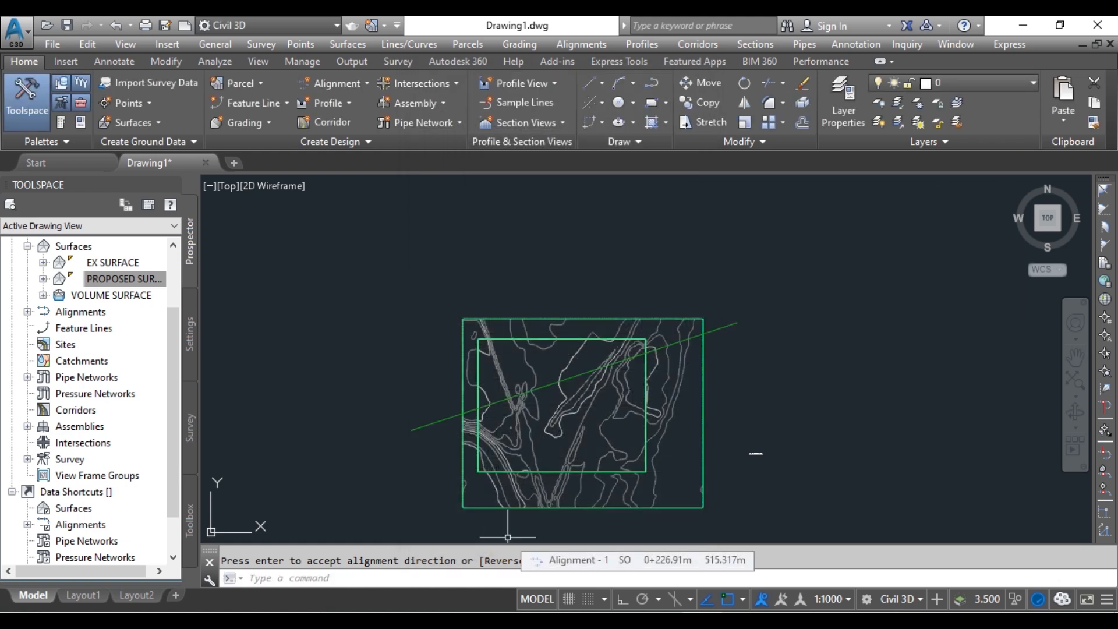
Step: Start a profile from surface with Alignment - 1 as its alignment
scroll(425, 430, up, 10)
scroll(420, 416, down, 10)
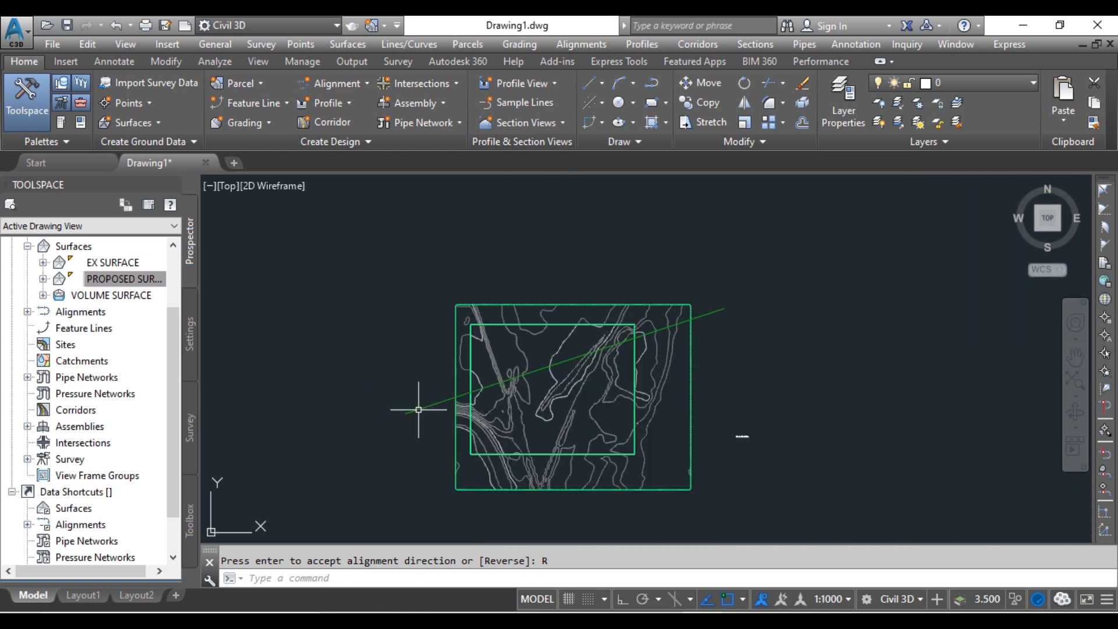
middle_drag(751, 345, 724, 333)
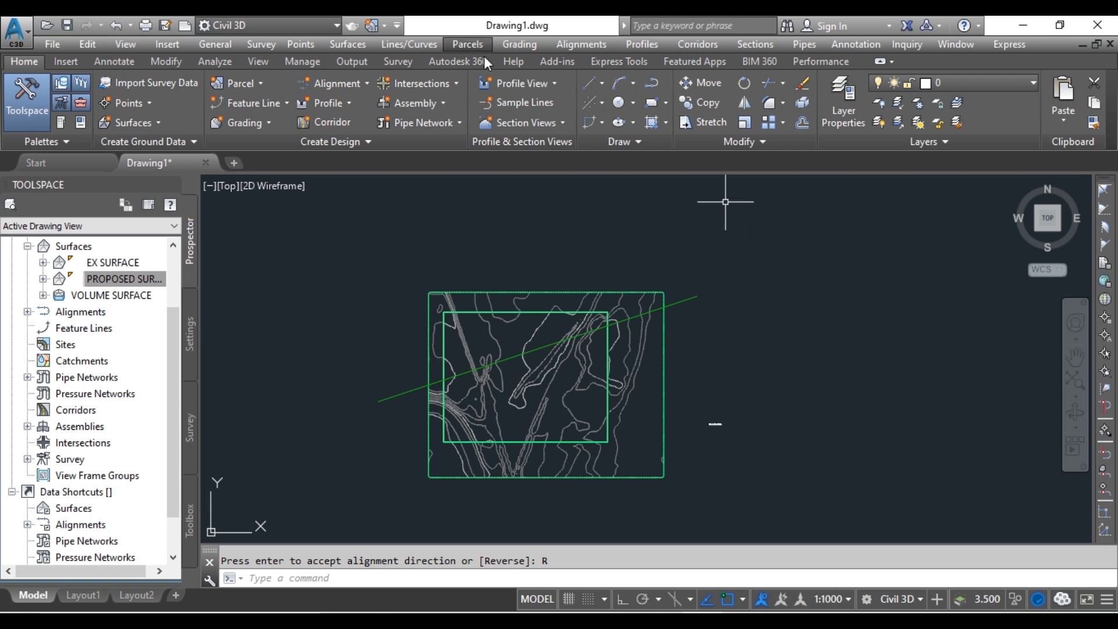
click(633, 46)
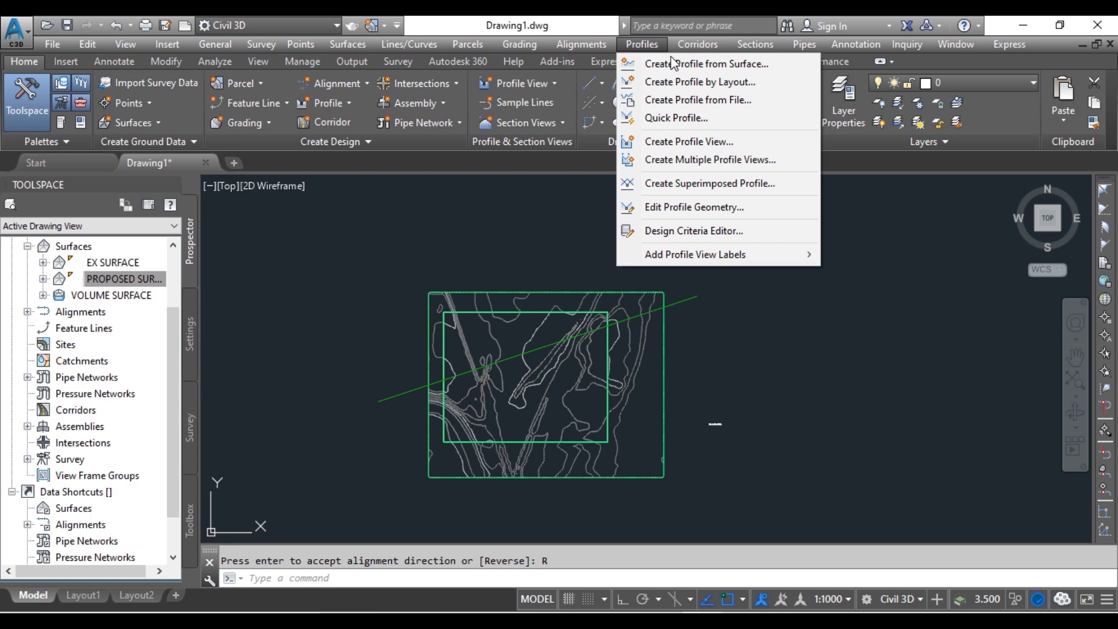
click(745, 67)
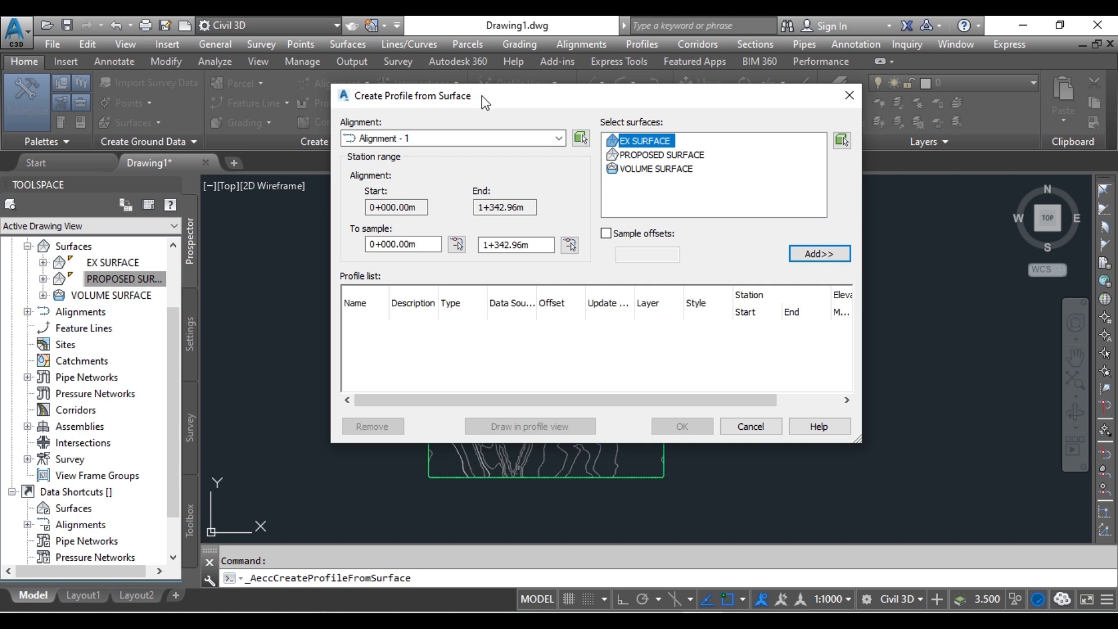
drag(481, 96, 626, 124)
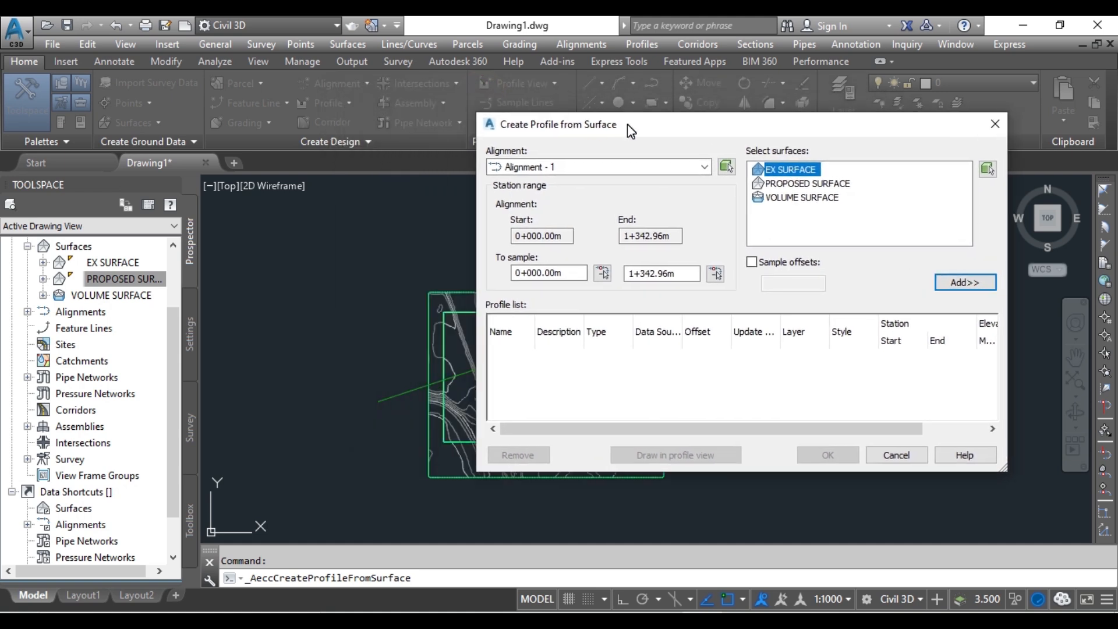
click(705, 168)
click(672, 131)
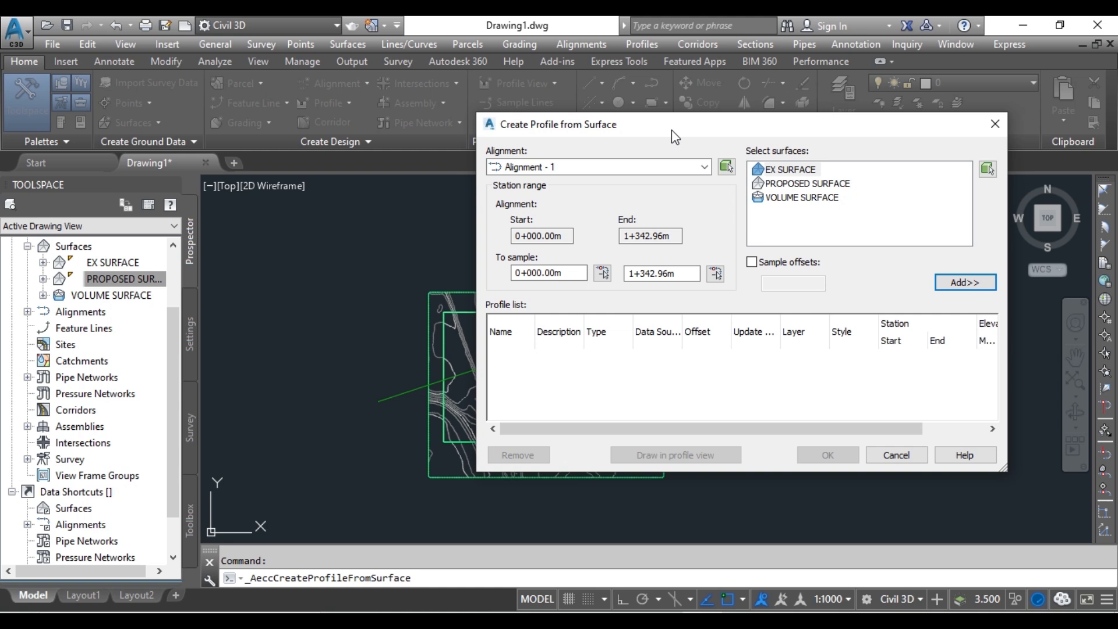
click(704, 168)
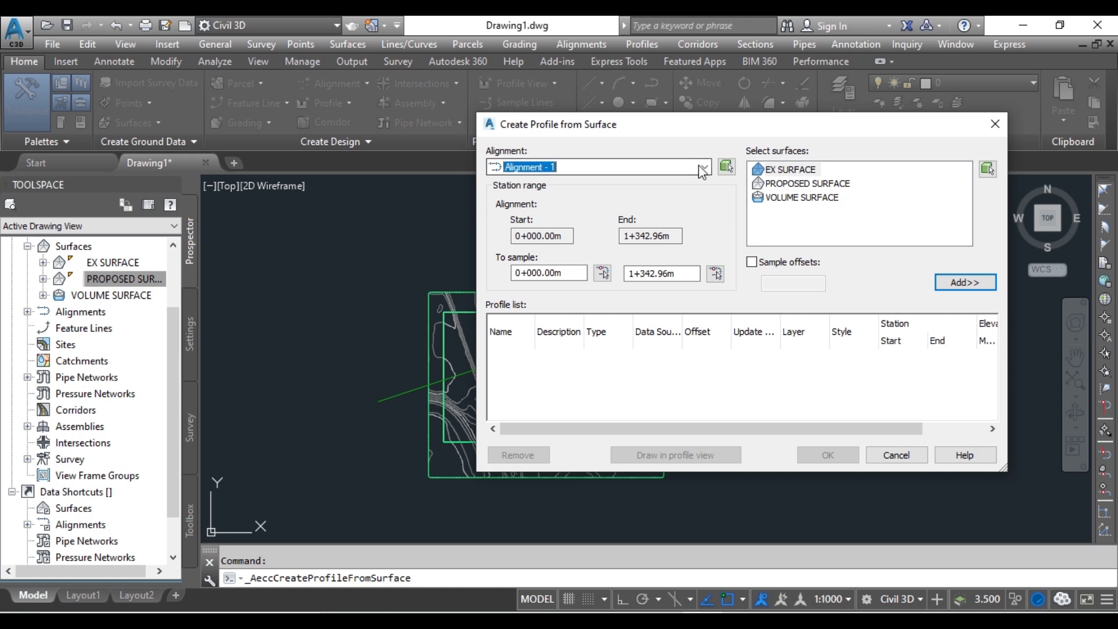
click(704, 168)
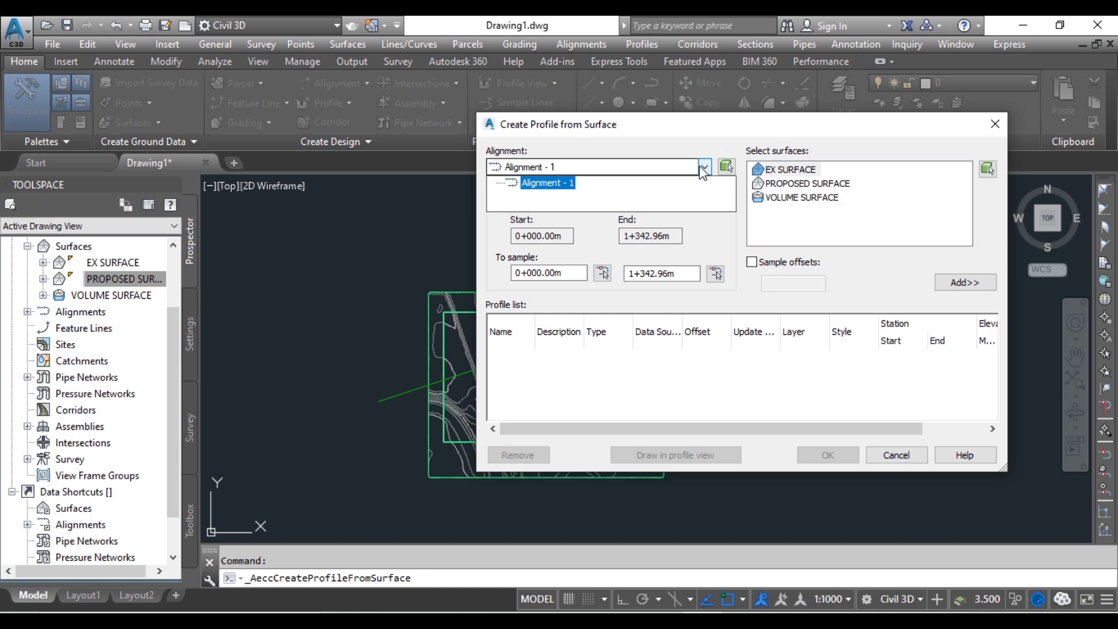
click(701, 169)
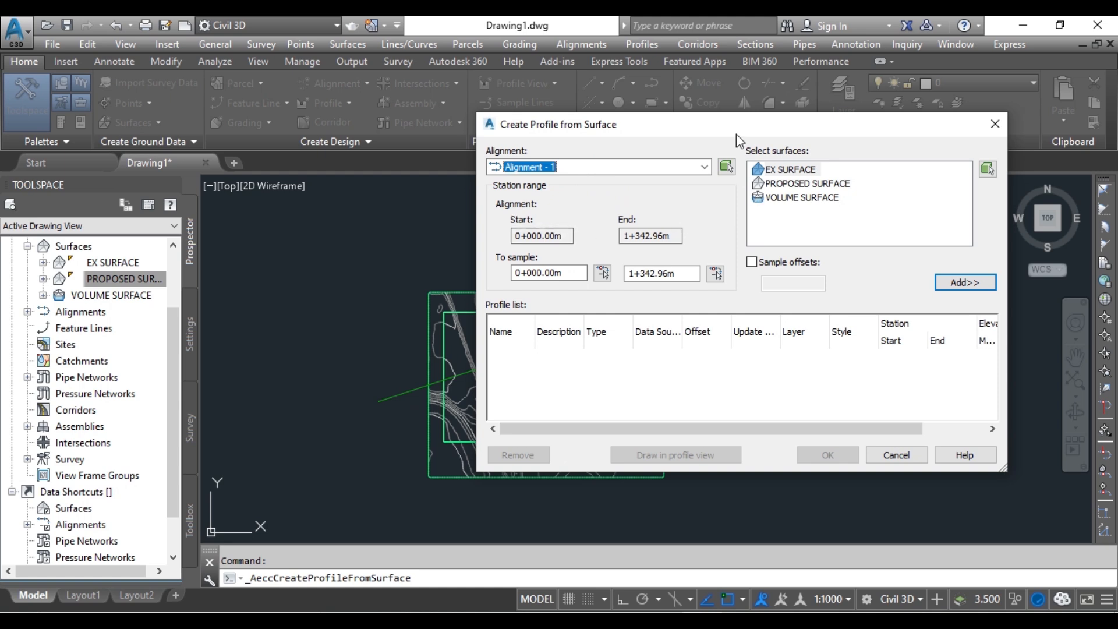
drag(732, 125, 644, 101)
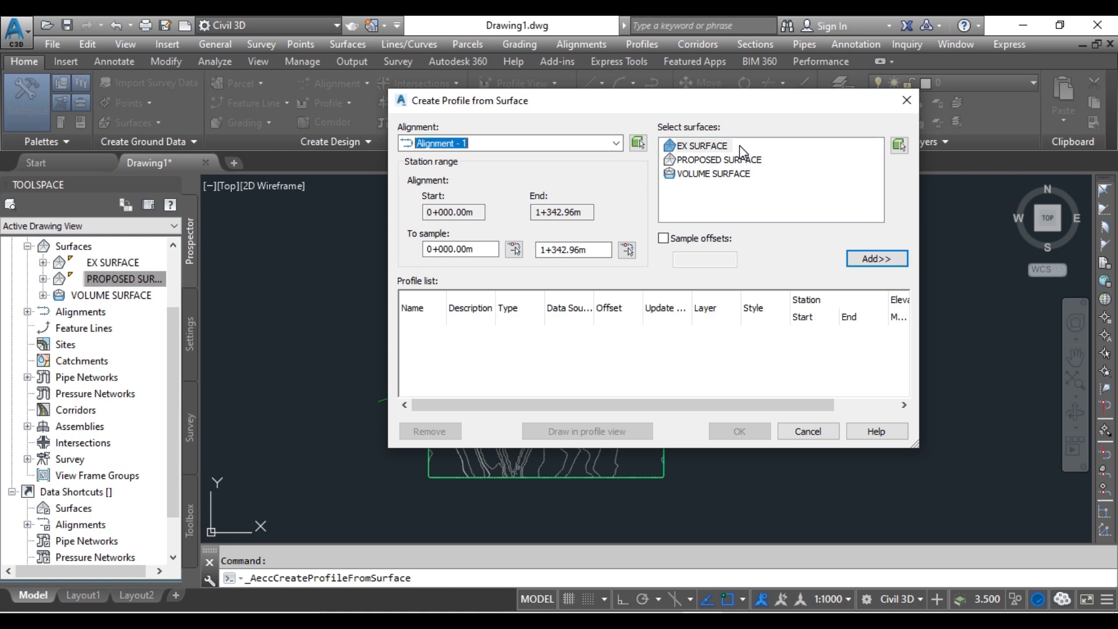
Step: Add EX SURFACE to the profile list over the alignment's full station range, with Dynamic update mode
click(722, 147)
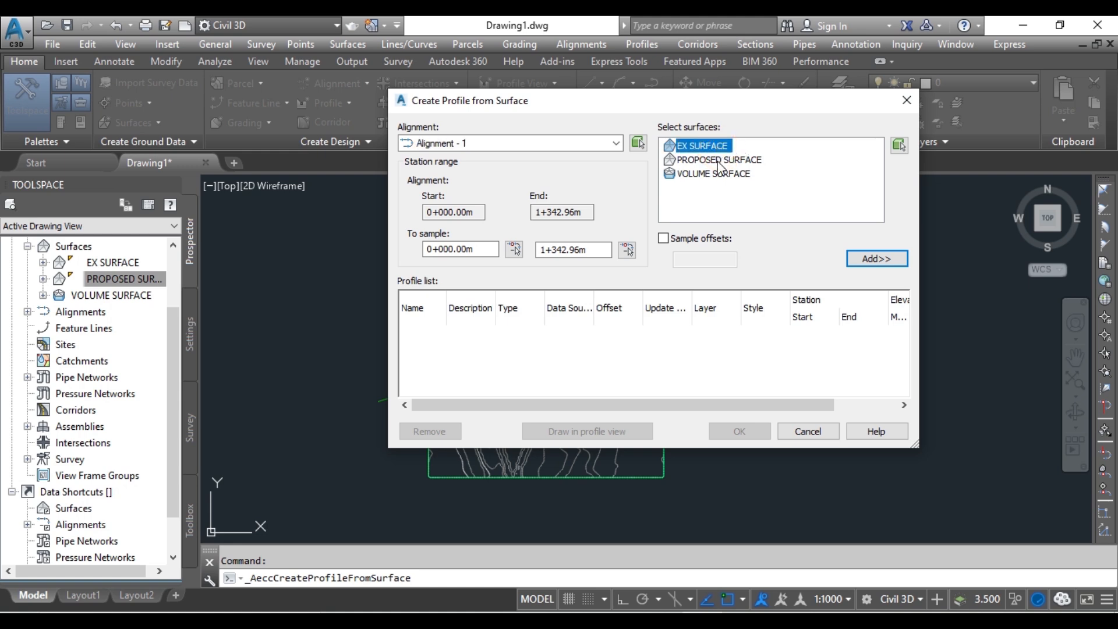
click(721, 161)
click(722, 174)
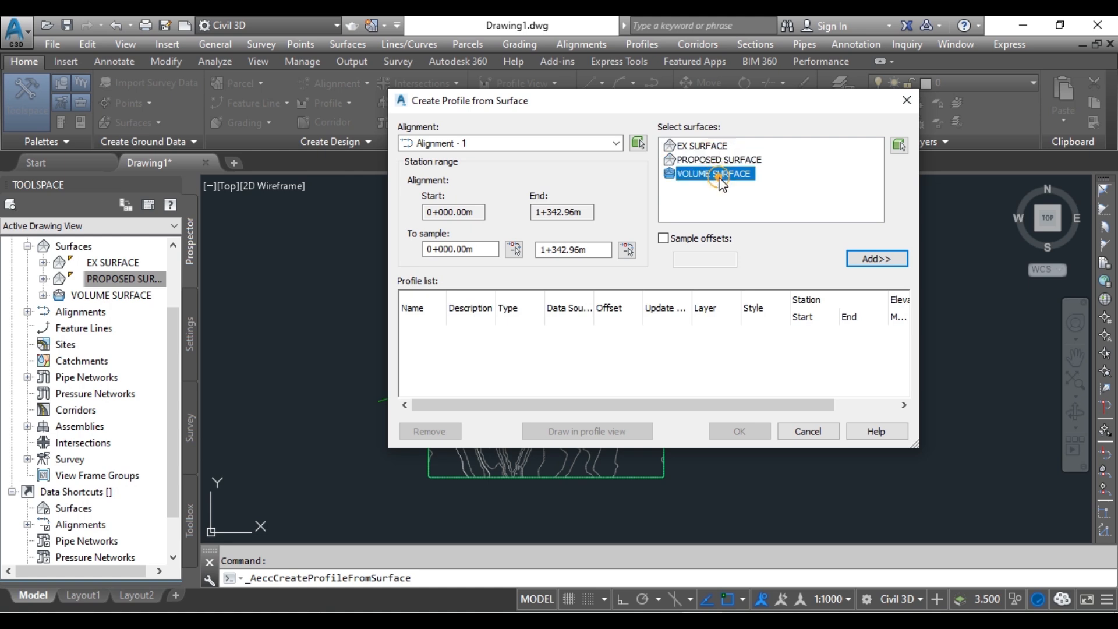
click(716, 149)
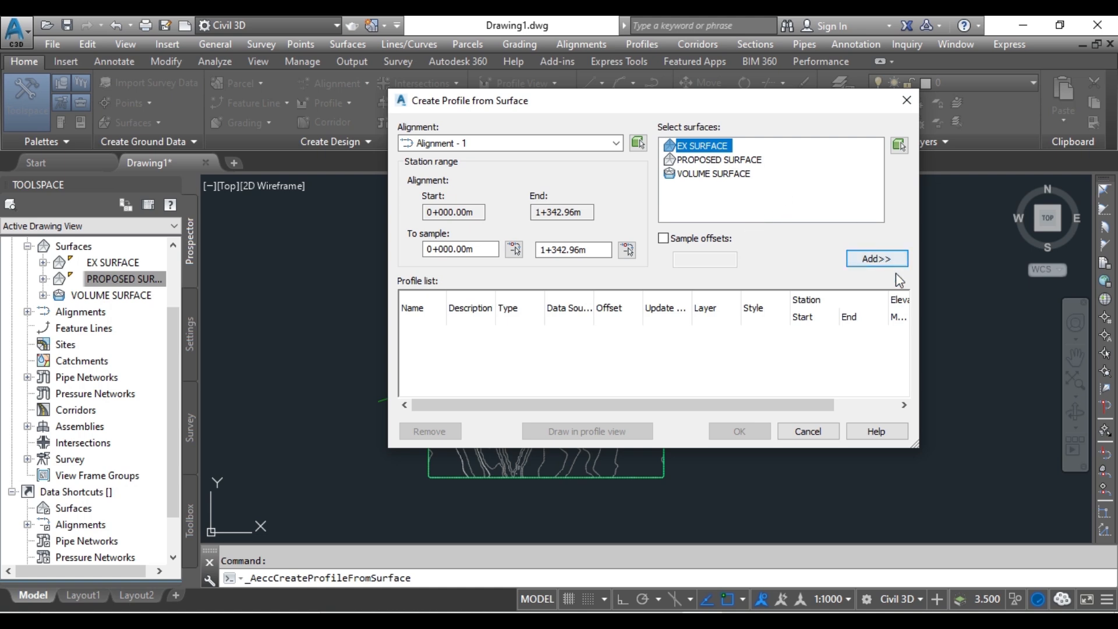
click(876, 259)
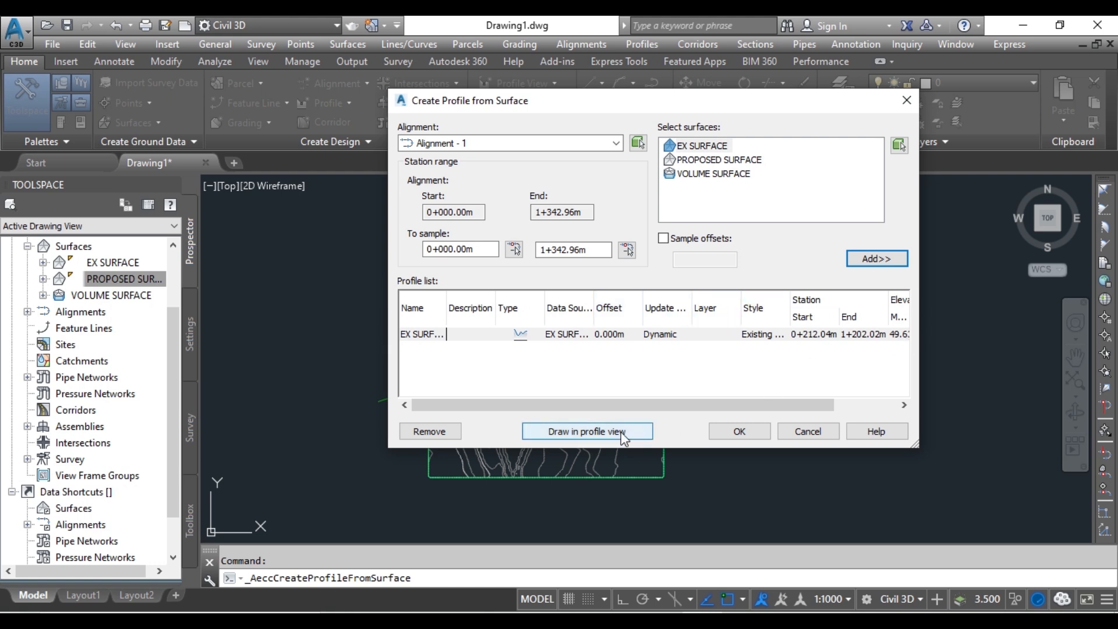
click(656, 336)
click(580, 372)
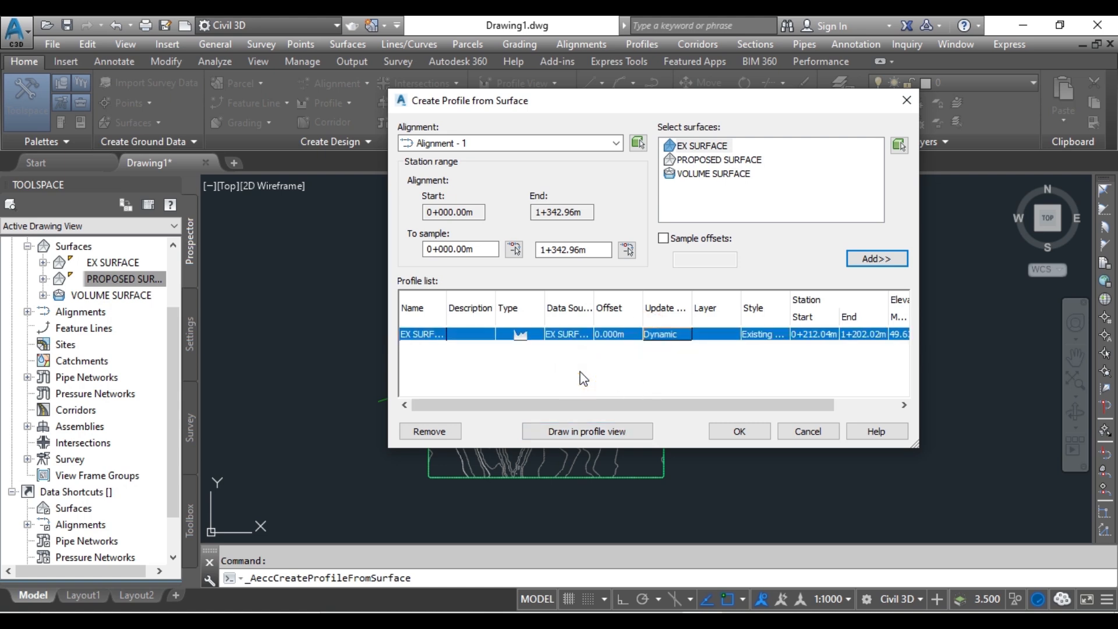
Step: Draw the profile in a profile view with the Profile View style, placing its origin in the empty area northeast of the surfaces
click(586, 432)
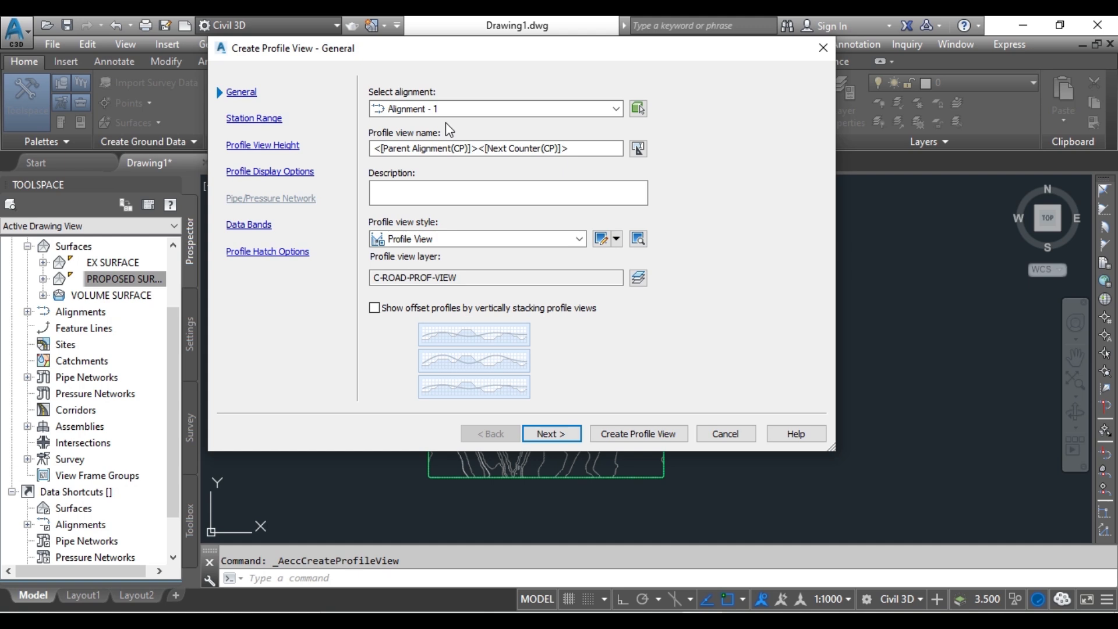
click(652, 433)
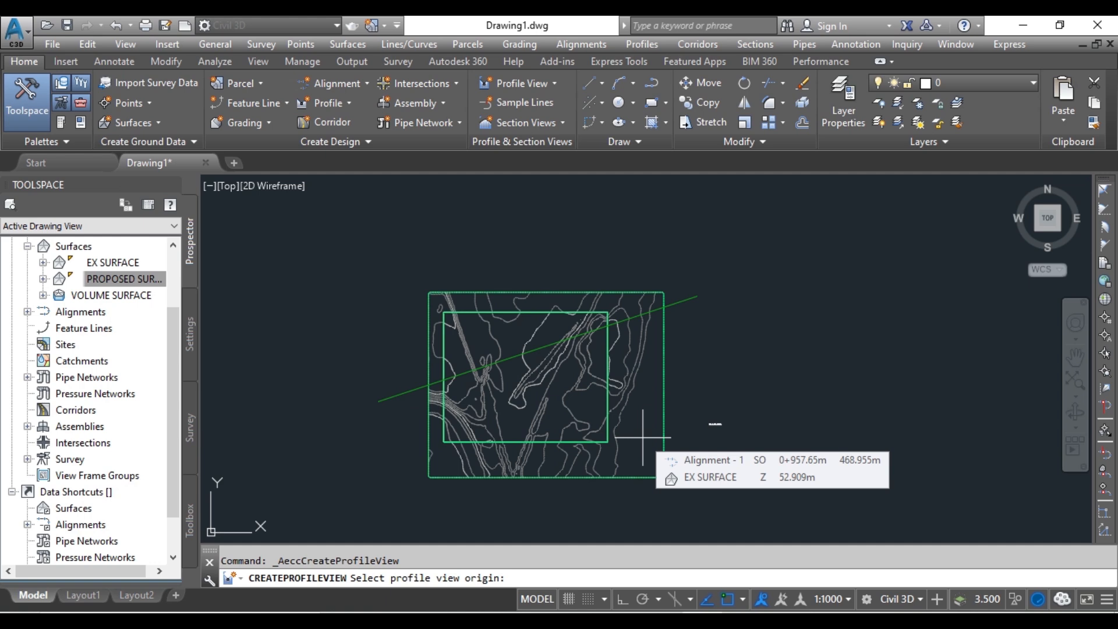
middle_drag(804, 419, 663, 395)
click(684, 279)
middle_drag(697, 382, 580, 445)
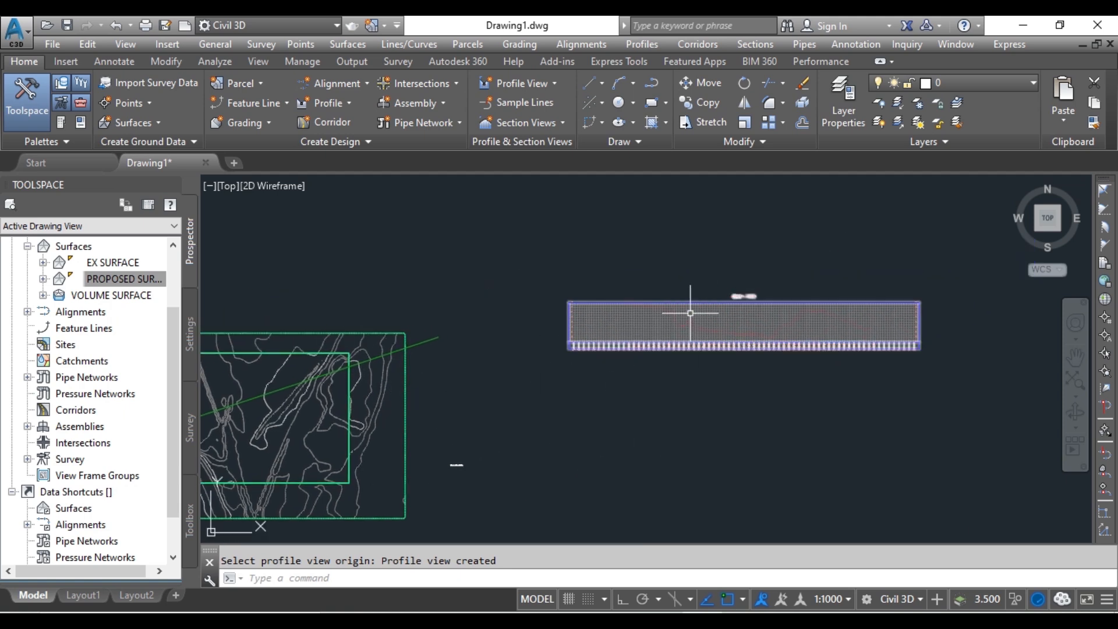
Step: Examine the existing ground profile line and elevation grid from the start to the end of the profile view
scroll(683, 322, up, 4)
mouse_move(495, 295)
middle_down()
mouse_move(474, 294)
mouse_move(715, 372)
middle_up()
scroll(429, 324, up, 6)
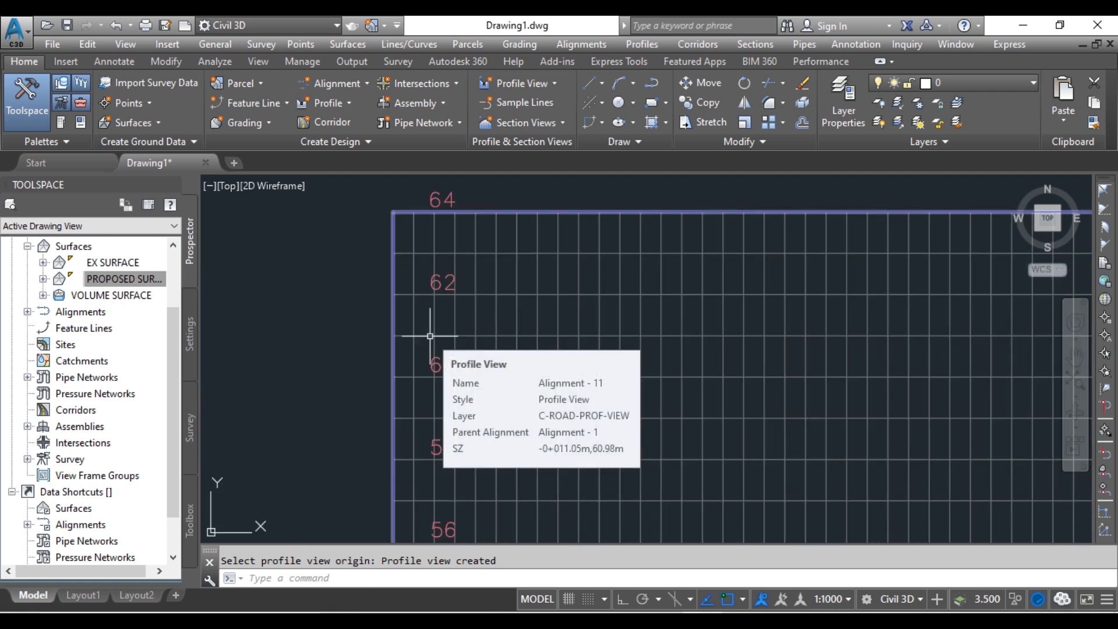
middle_drag(504, 467, 252, 382)
scroll(337, 417, down, 4)
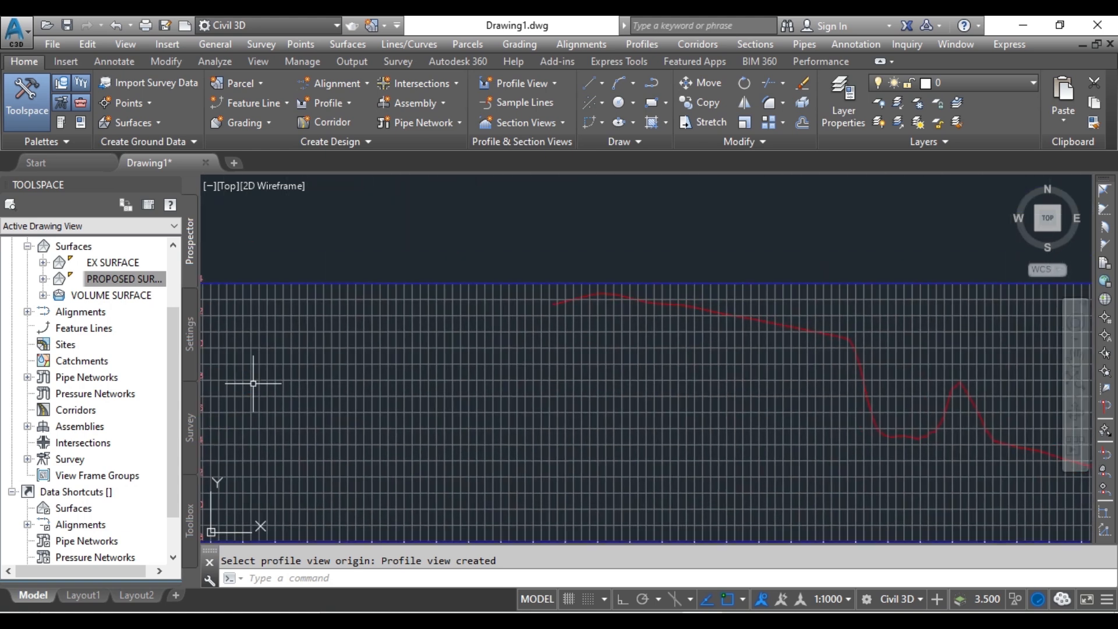
middle_drag(571, 392, 299, 337)
middle_drag(617, 447, 384, 430)
scroll(545, 405, down, 1)
middle_drag(545, 406, 257, 426)
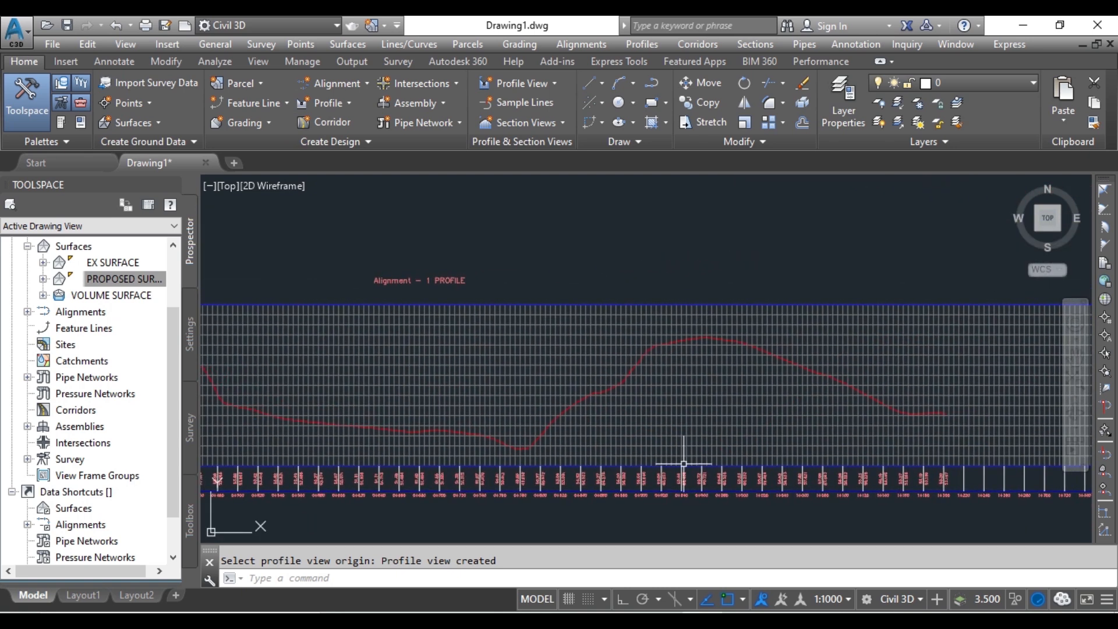
middle_drag(683, 464, 549, 457)
scroll(792, 404, up, 3)
middle_drag(827, 452, 253, 461)
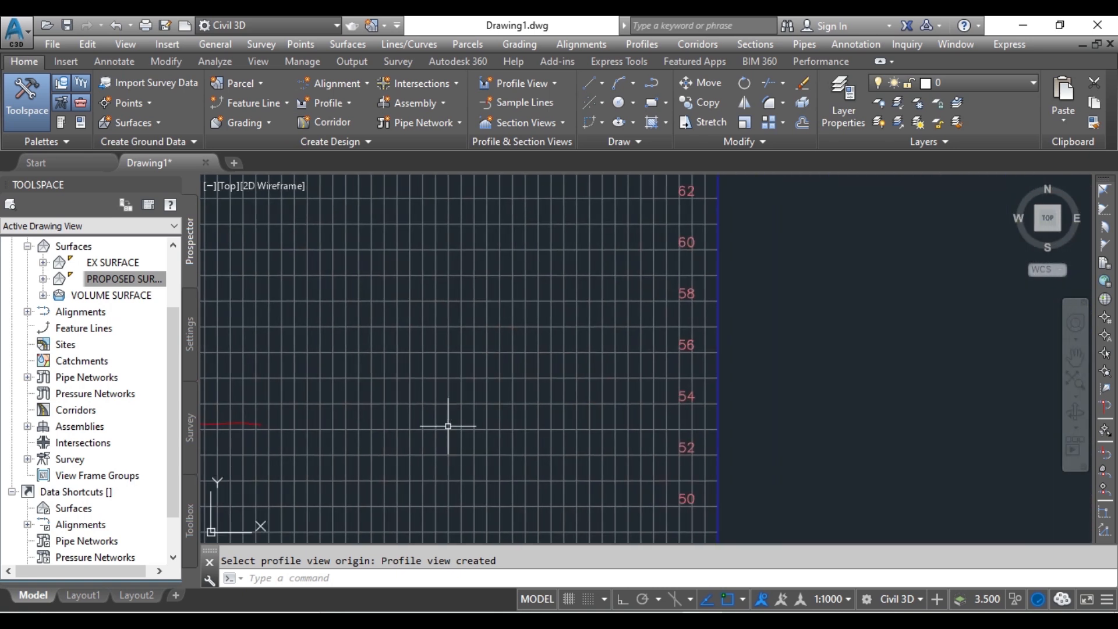
Step: Examine the elevation and station labels in the profile view's data band, from its far end back to the start
scroll(674, 365, down, 2)
middle_drag(564, 449, 741, 352)
scroll(681, 356, up, 3)
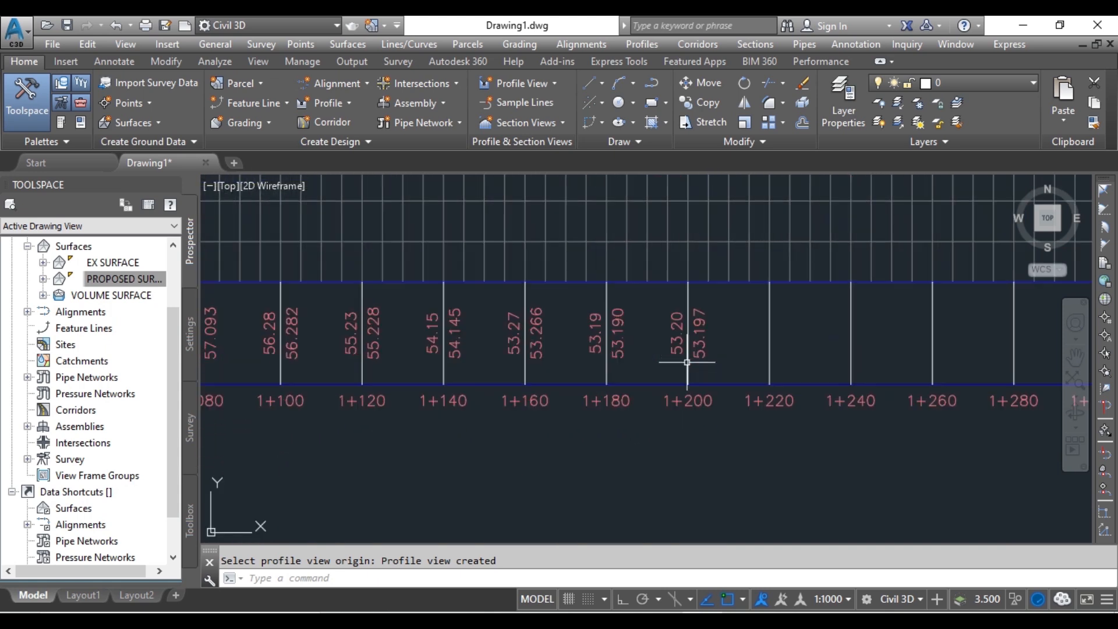
middle_drag(544, 375, 878, 387)
scroll(714, 389, down, 2)
middle_drag(597, 413, 1048, 459)
middle_drag(450, 432, 968, 464)
scroll(628, 348, down, 3)
middle_drag(592, 382, 610, 415)
scroll(744, 397, up, 1)
middle_drag(744, 395, 668, 369)
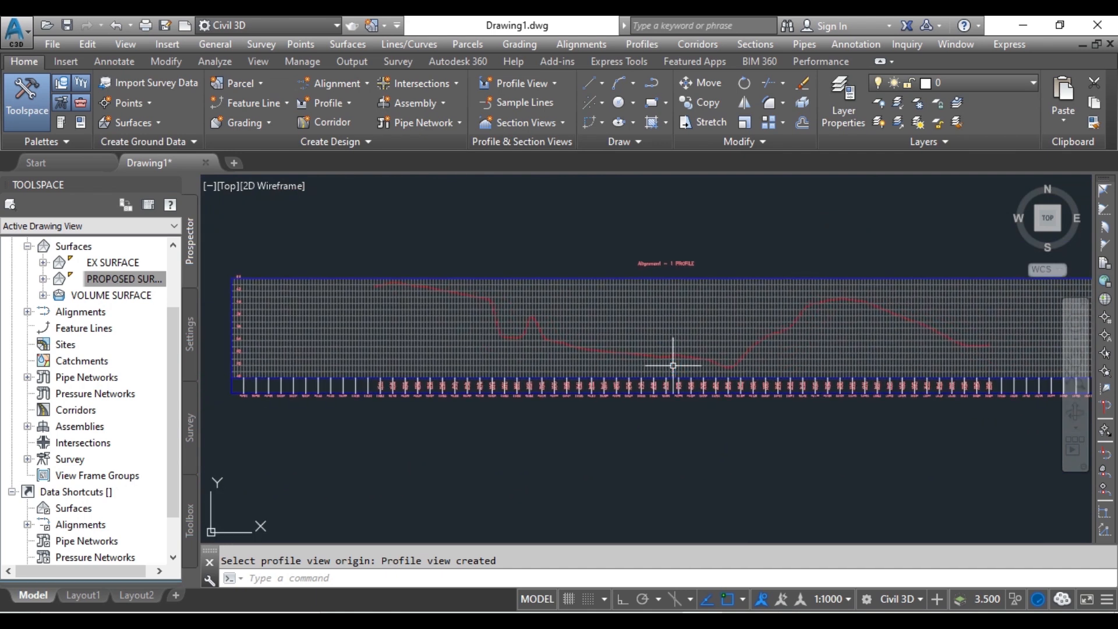
middle_drag(250, 341, 396, 304)
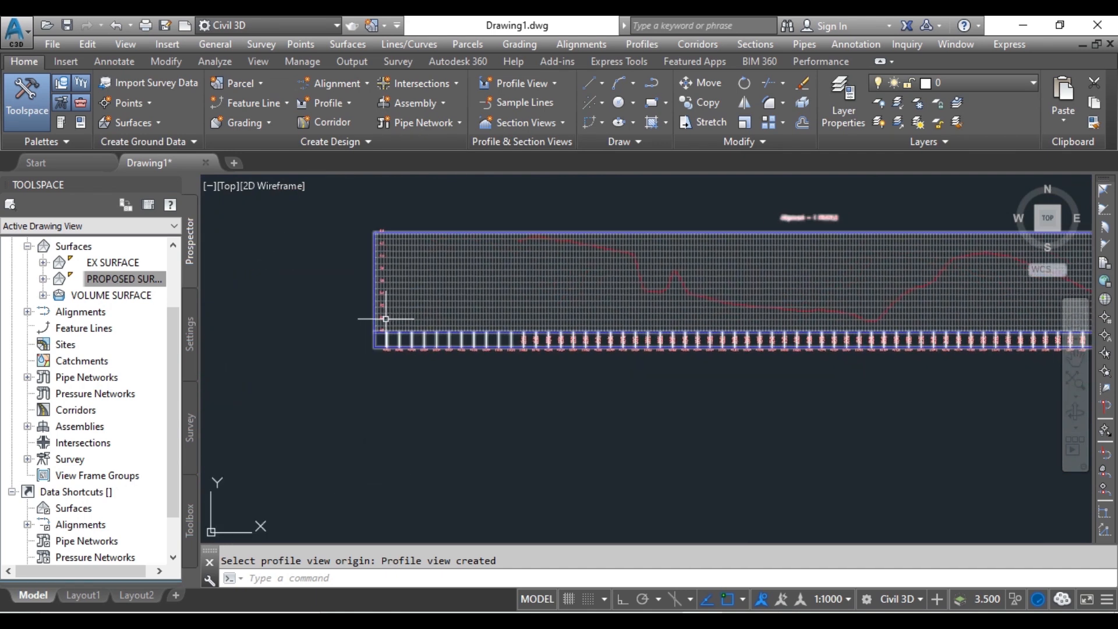
scroll(385, 318, up, 5)
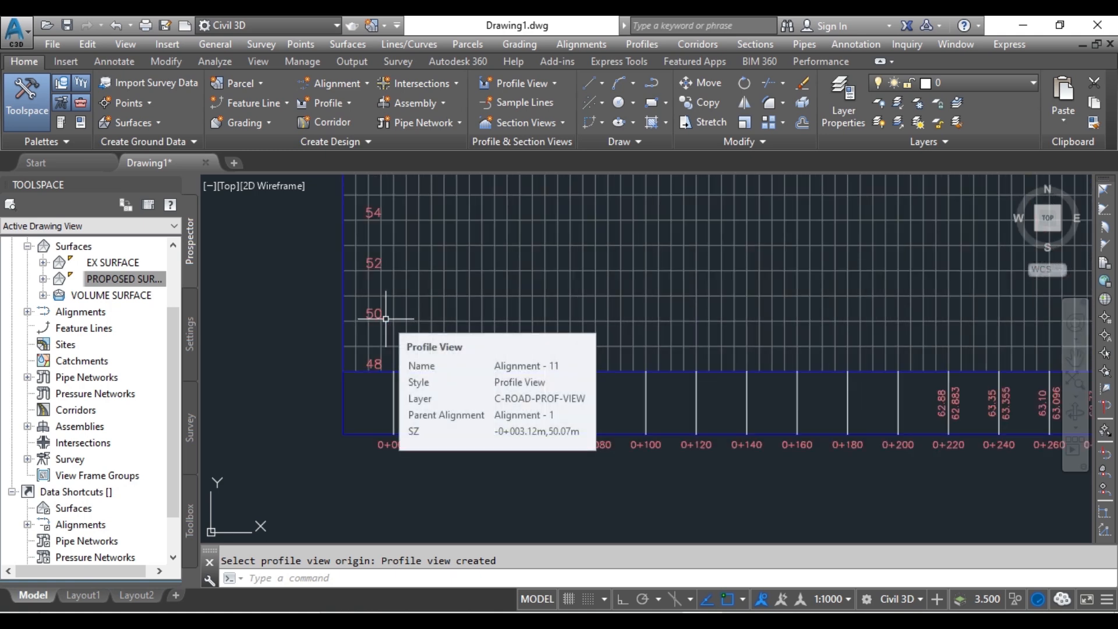
Step: Examine the elevation axis and the station labels along the first part of the profile view
middle_drag(374, 388, 370, 451)
middle_drag(363, 338, 349, 474)
middle_drag(362, 256, 362, 338)
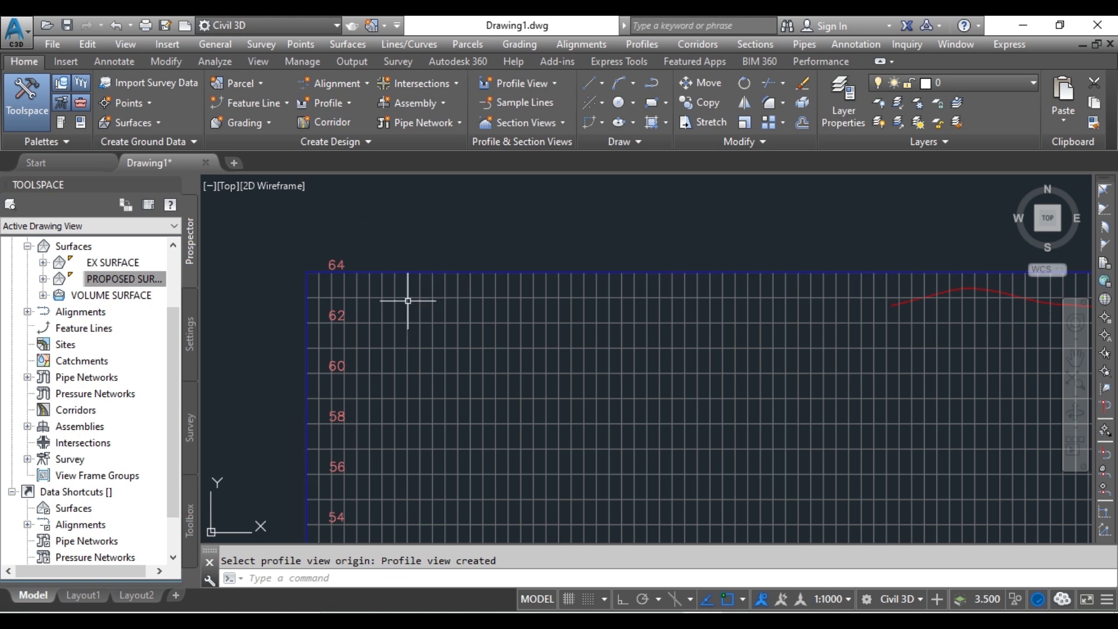
scroll(431, 236, down, 3)
middle_drag(469, 267, 410, 294)
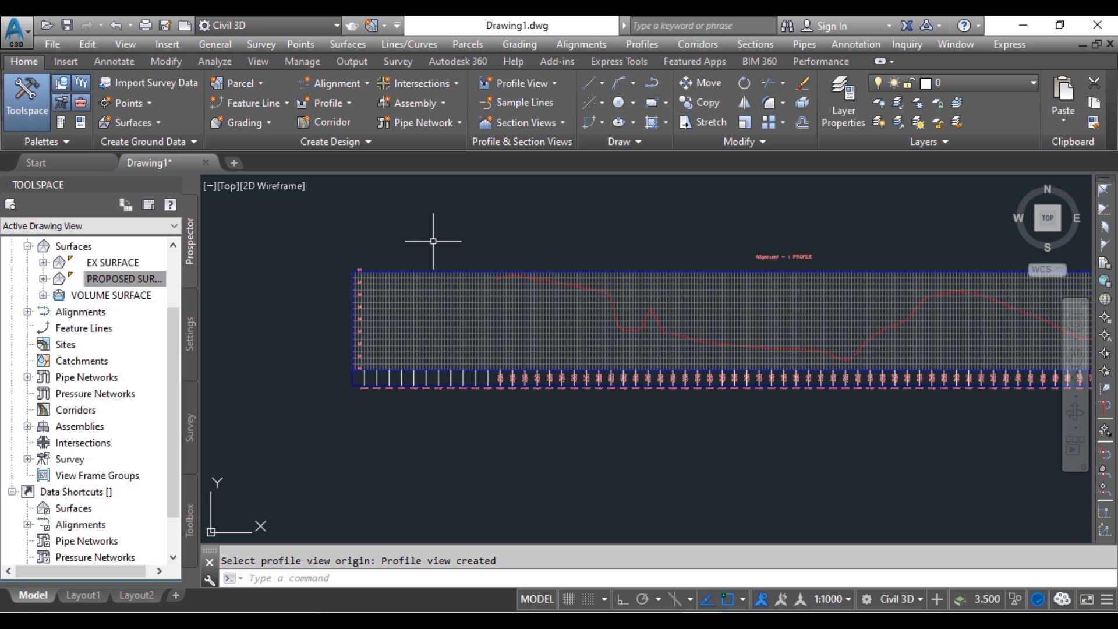
scroll(443, 389, up, 10)
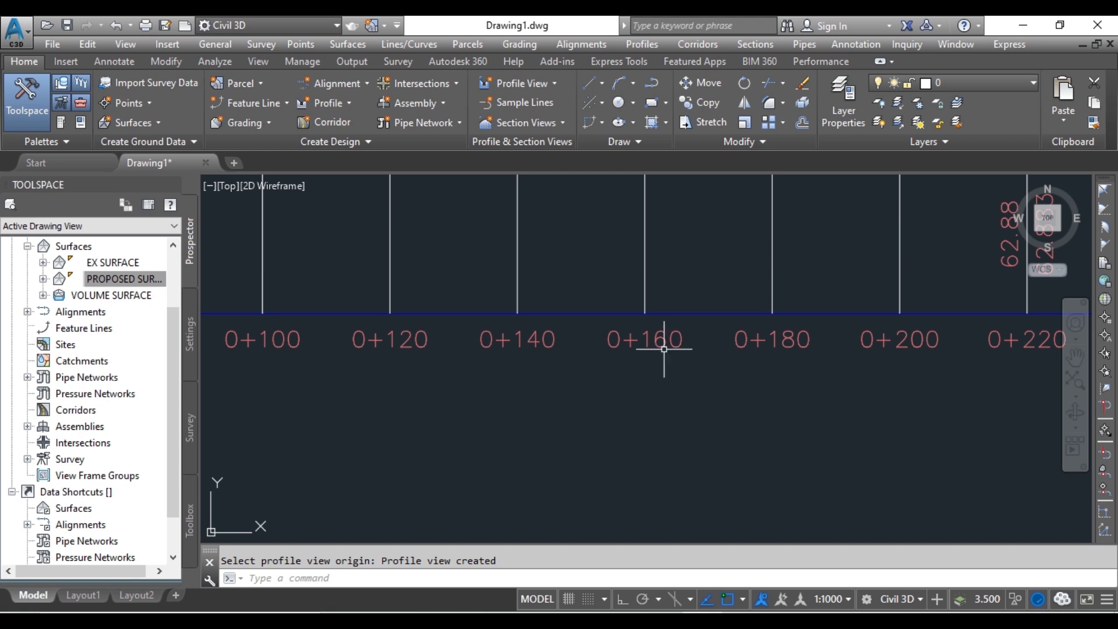
scroll(661, 349, down, 6)
middle_drag(790, 377, 477, 444)
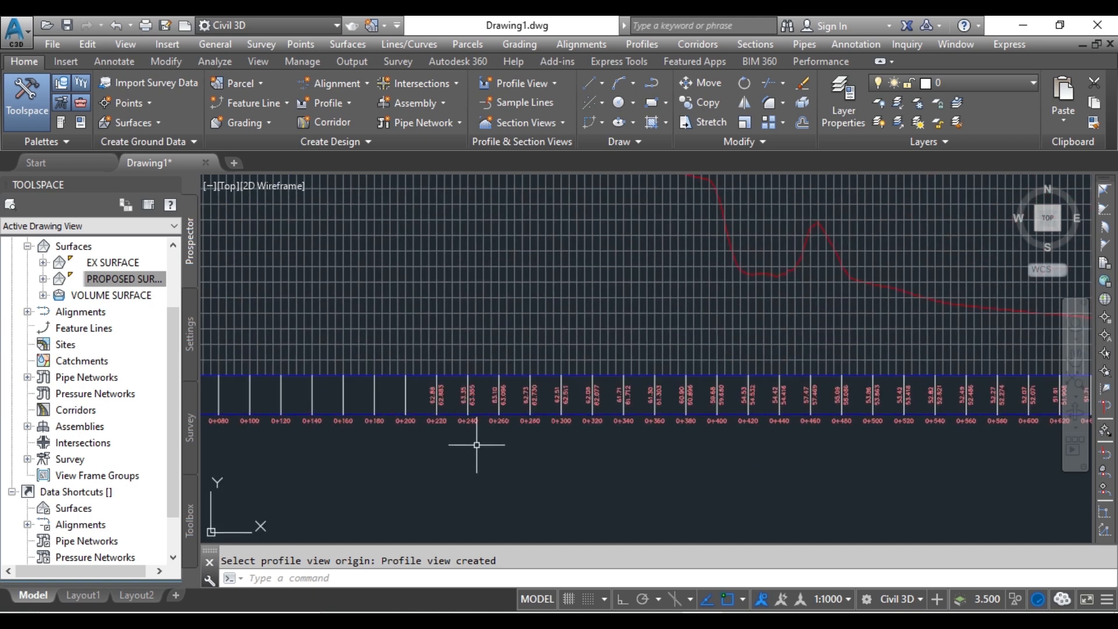
scroll(694, 477, down, 2)
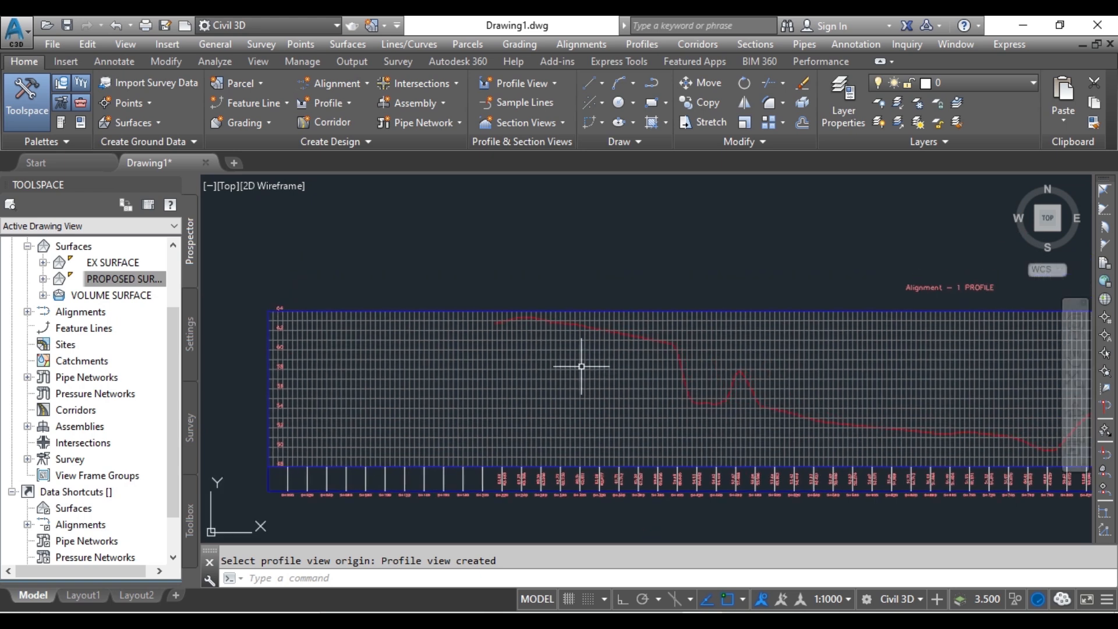
Step: Follow the existing ground line through the profile view from its first station to its end
scroll(511, 321, up, 5)
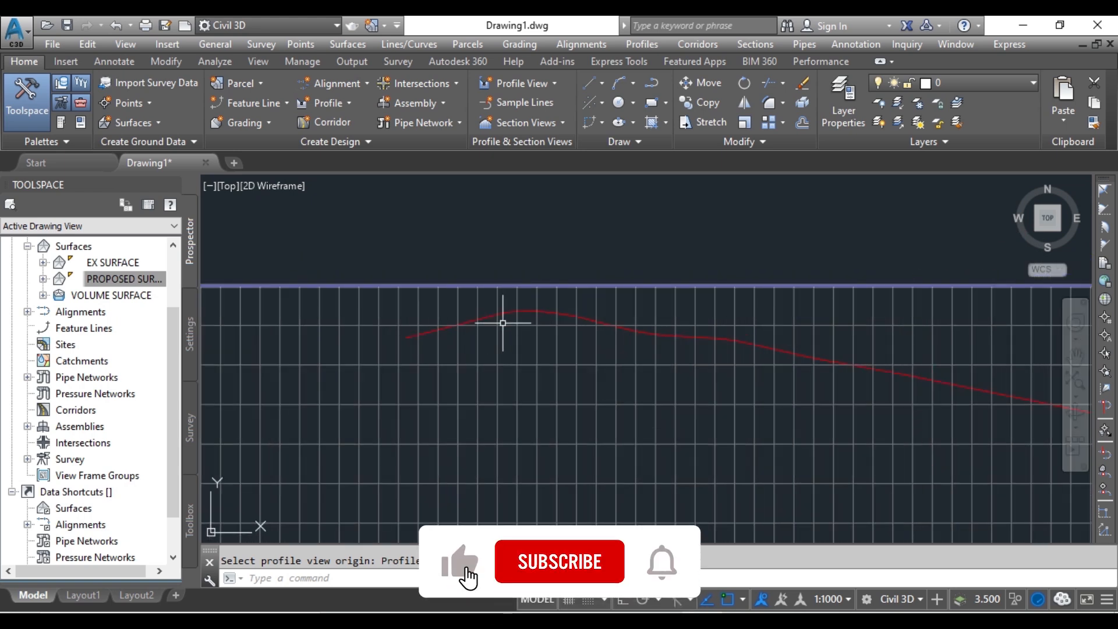
middle_drag(785, 396, 294, 371)
middle_drag(793, 477, 378, 201)
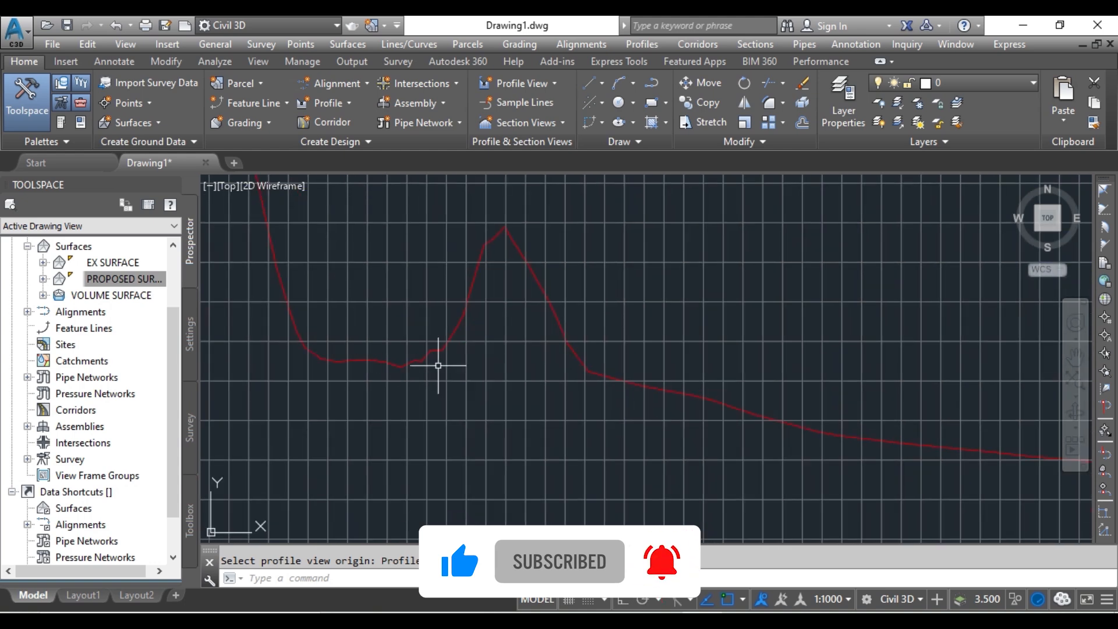
middle_drag(593, 280, 485, 339)
middle_drag(713, 443, 377, 284)
scroll(377, 285, down, 6)
middle_drag(548, 306, 386, 386)
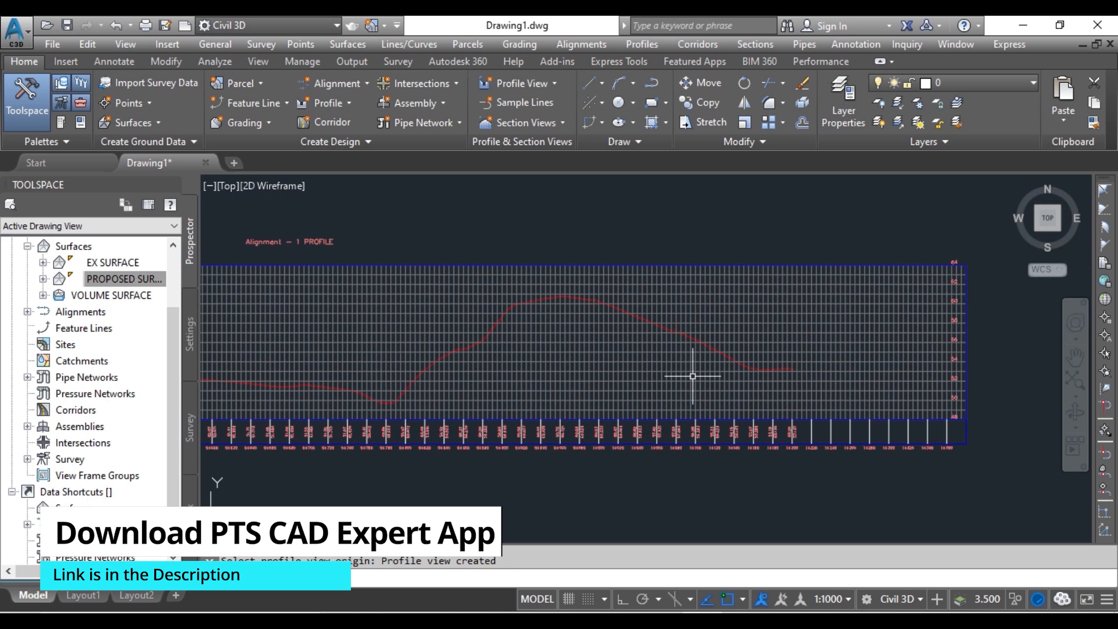
middle_drag(631, 362, 796, 369)
scroll(793, 377, down, 5)
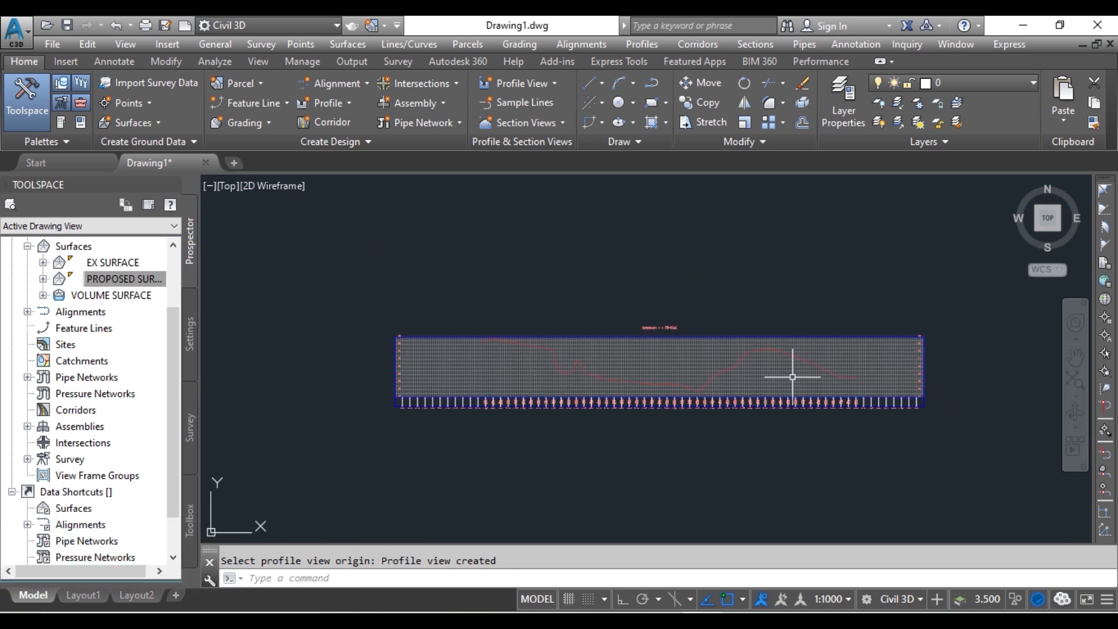
scroll(792, 377, up, 2)
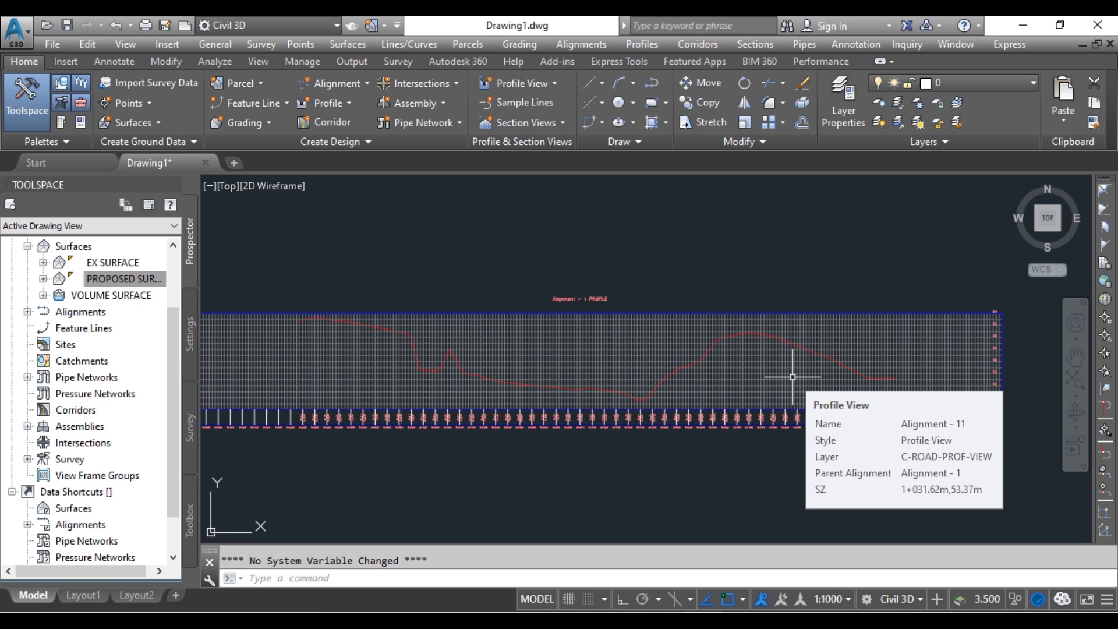
scroll(783, 325, down, 3)
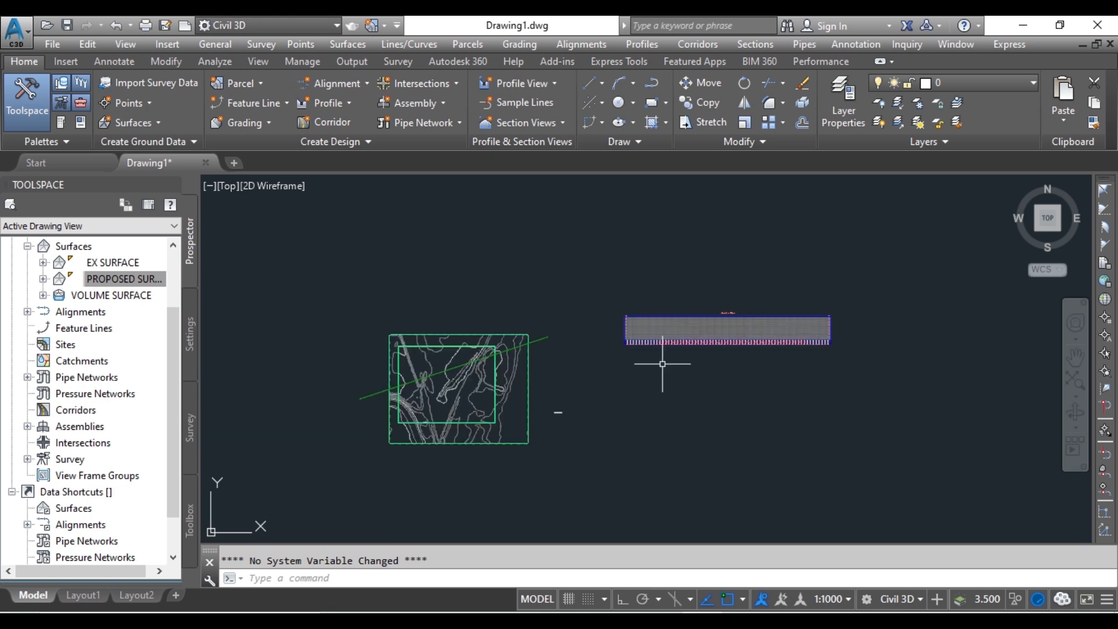
Step: Start Create Profile from Surface for Alignment - 1 and add PROPOSED SURFACE to the profile list over the full station range
click(651, 413)
click(657, 46)
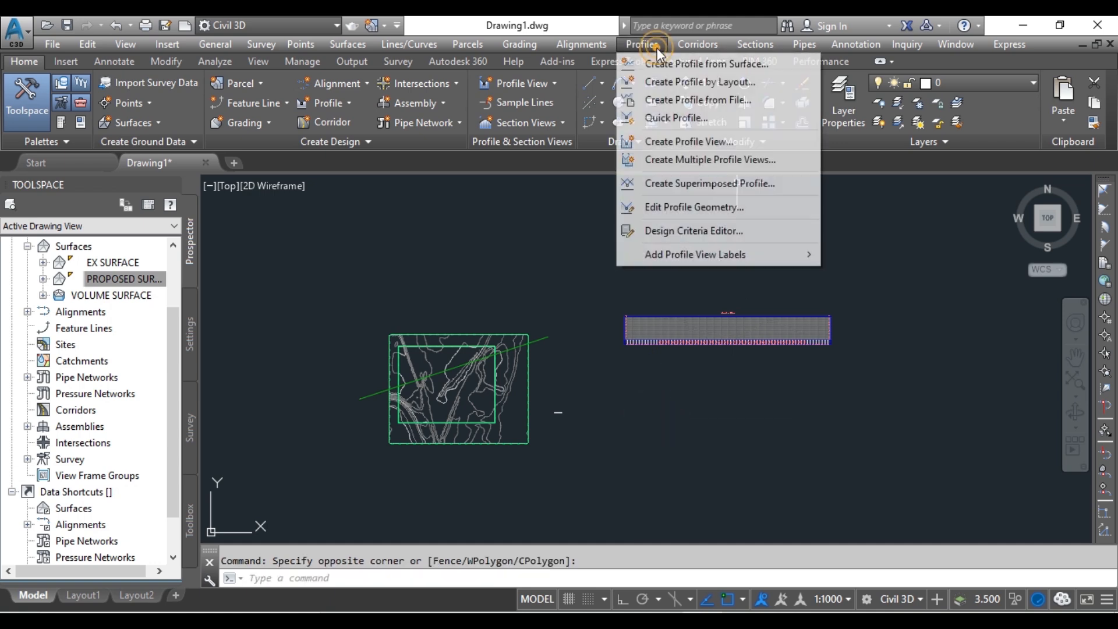
click(706, 64)
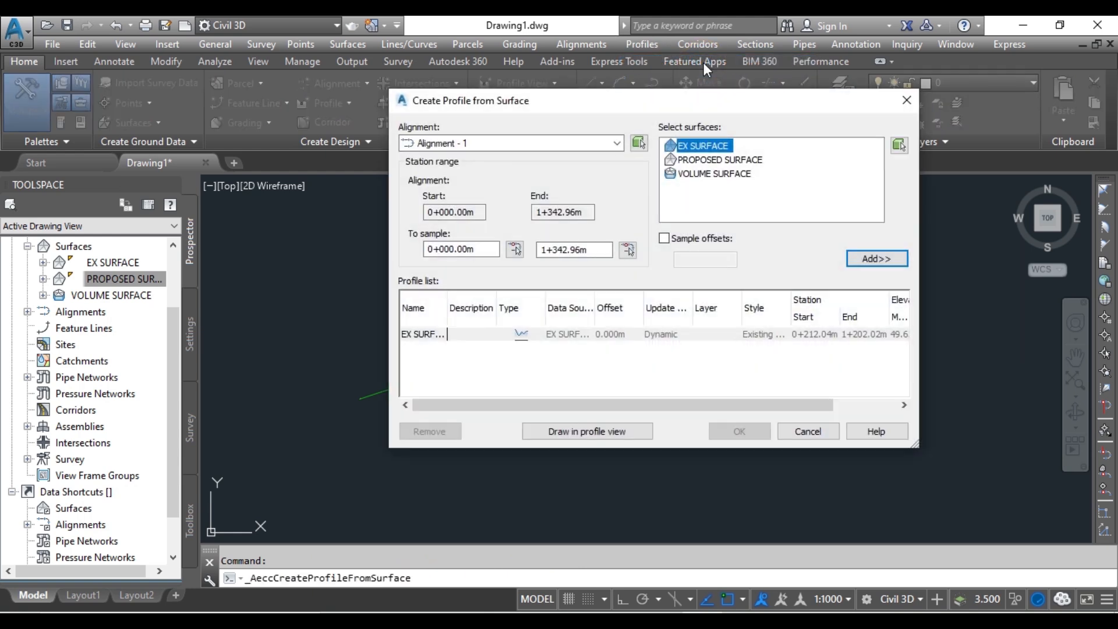
click(716, 160)
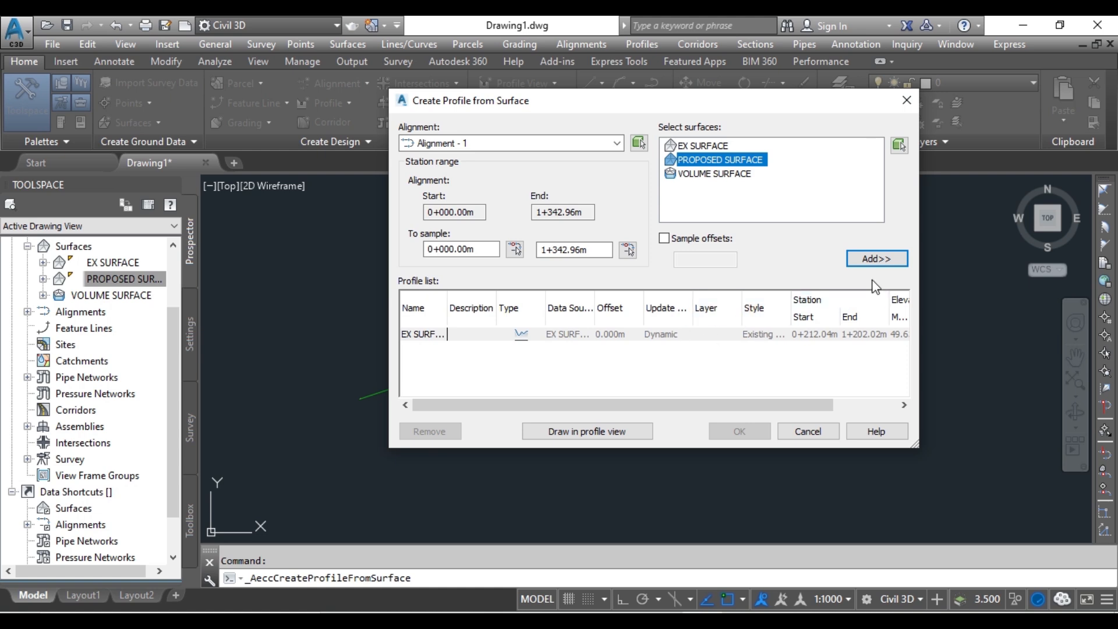
click(878, 259)
Step: Draw both surface profiles in a new profile view with the Profile View style, placing its origin northeast of the first profile view
click(633, 432)
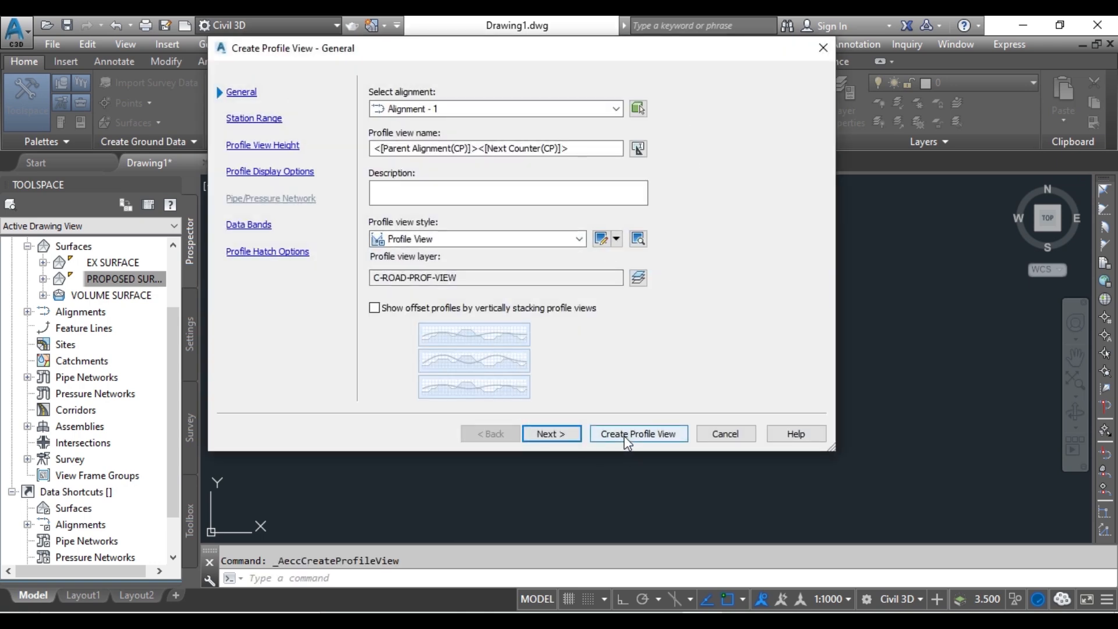
click(638, 434)
scroll(789, 376, up, 3)
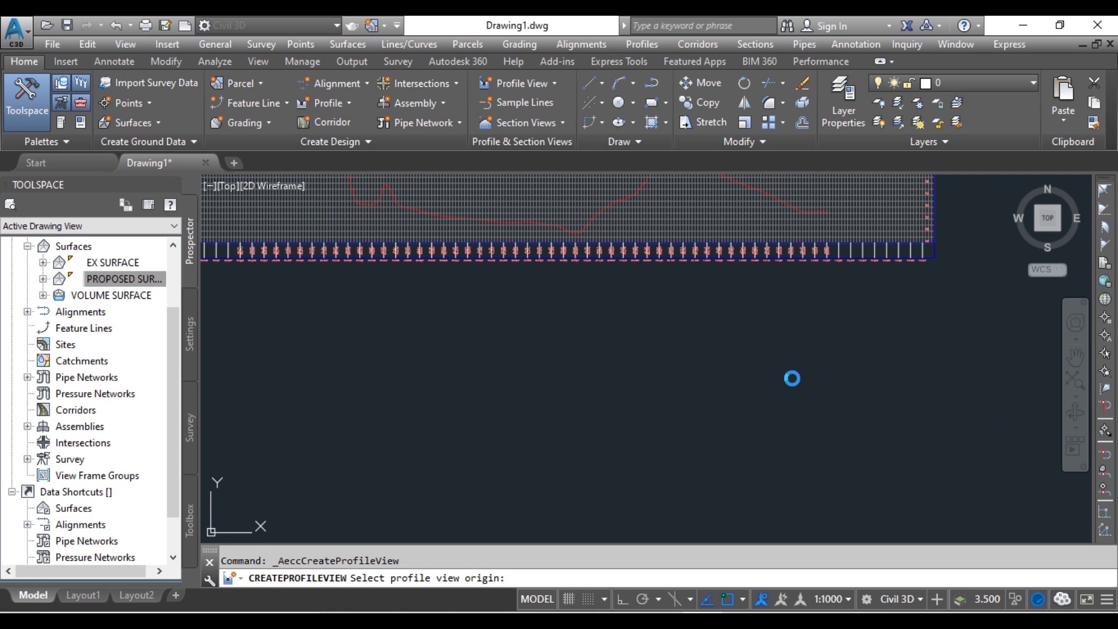
middle_drag(904, 265, 617, 441)
scroll(407, 417, down, 4)
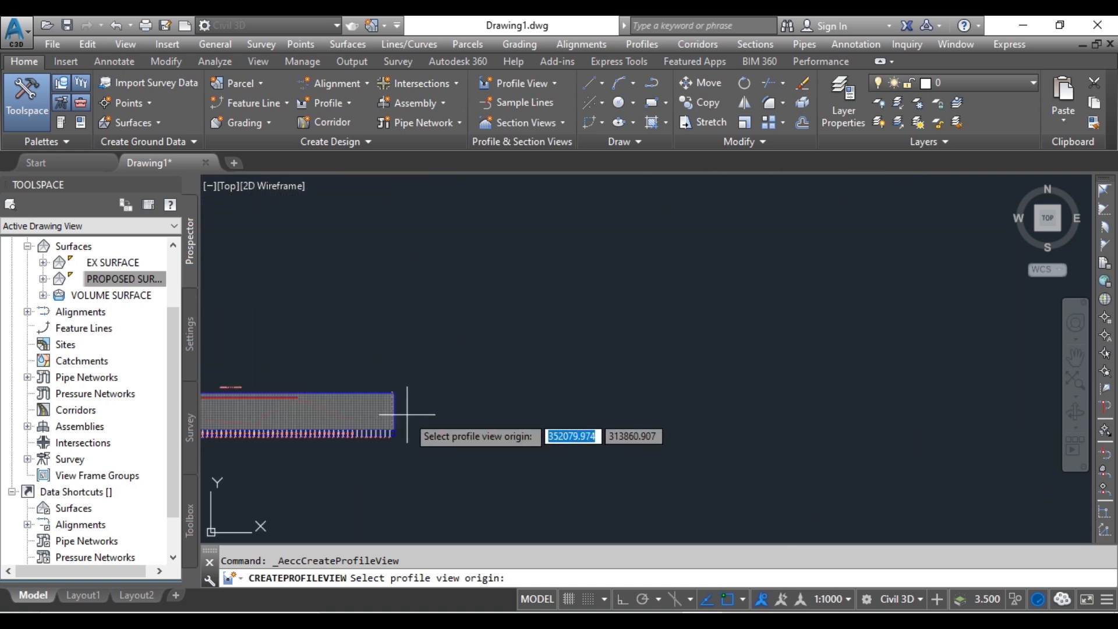
click(480, 353)
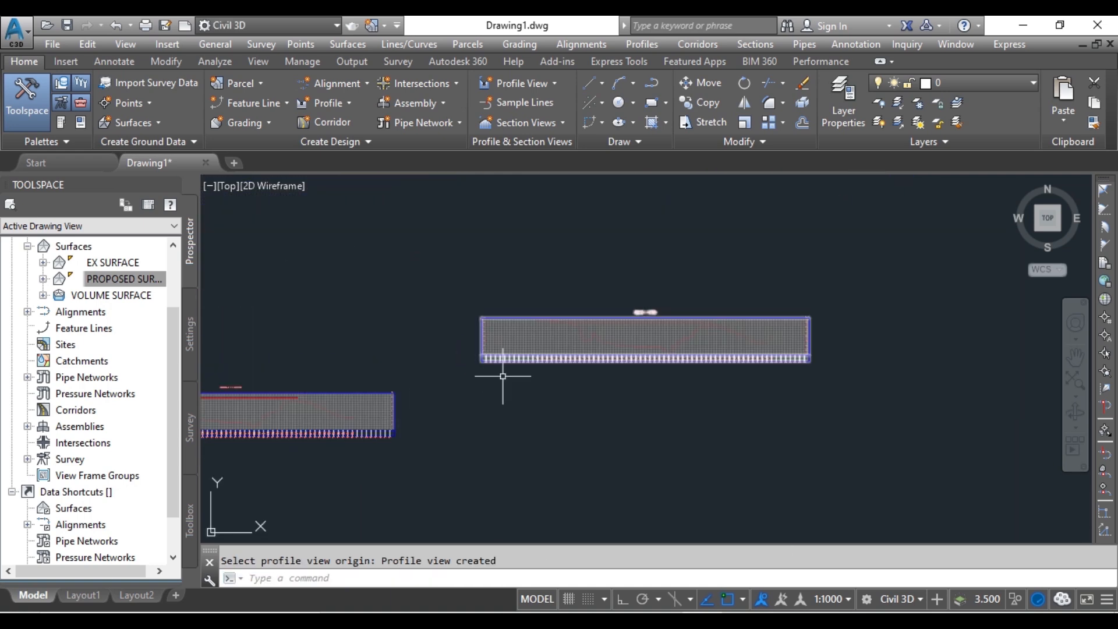
Step: Examine the existing and proposed surface lines and the elevation labels at the start of the new profile view
scroll(797, 327, up, 5)
scroll(797, 327, down, 5)
scroll(788, 324, down, 2)
scroll(554, 383, up, 2)
scroll(554, 383, up, 4)
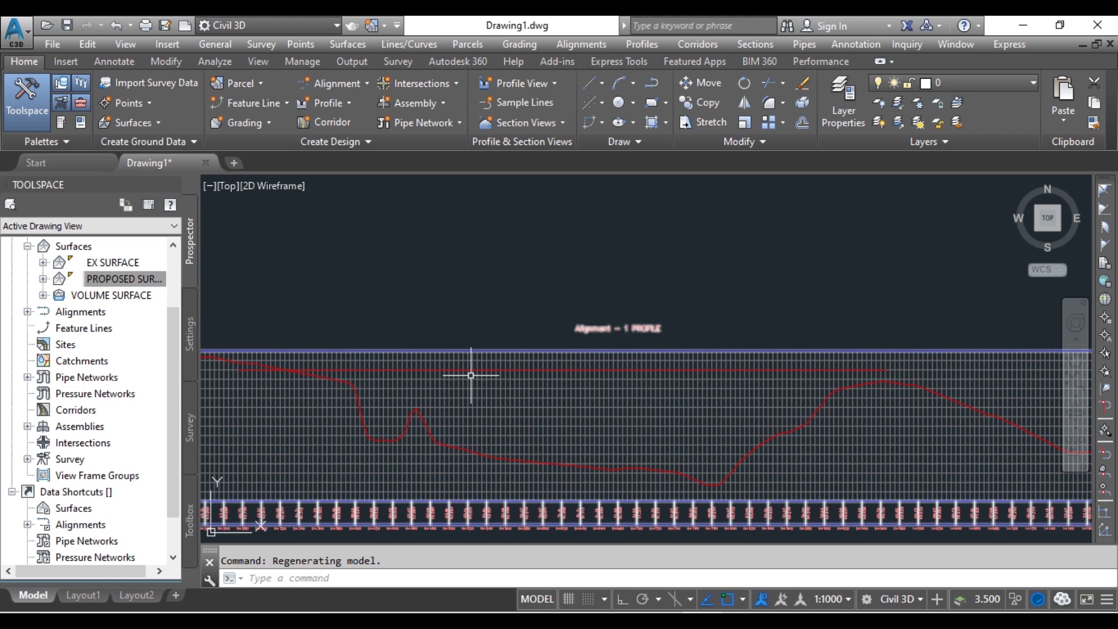
scroll(460, 391, up, 6)
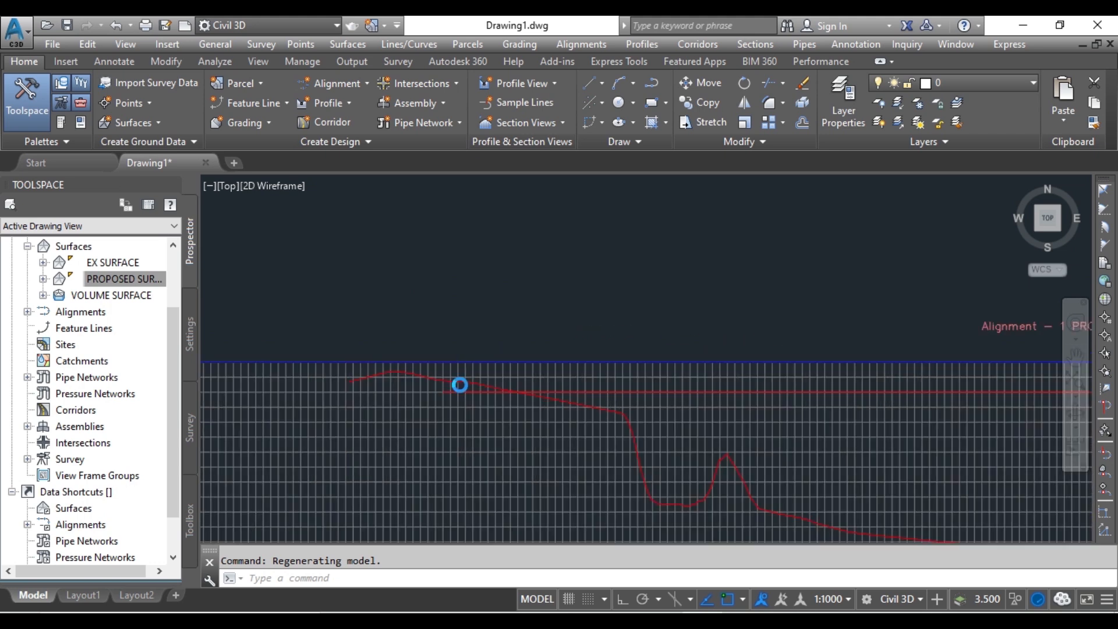
scroll(564, 464, down, 3)
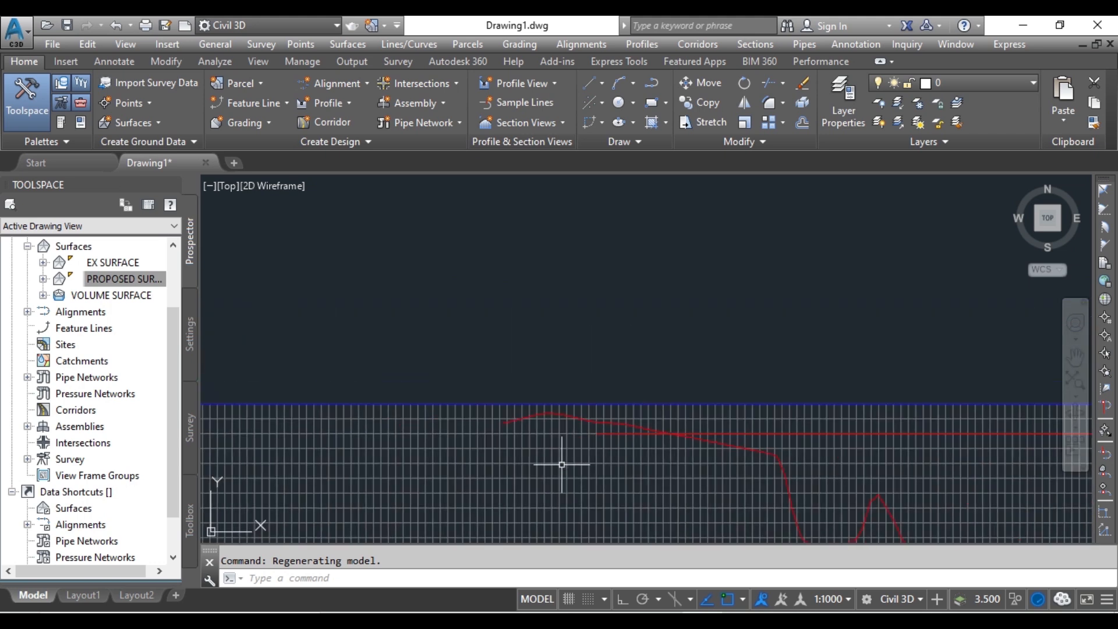
middle_drag(564, 464, 969, 429)
scroll(674, 400, up, 7)
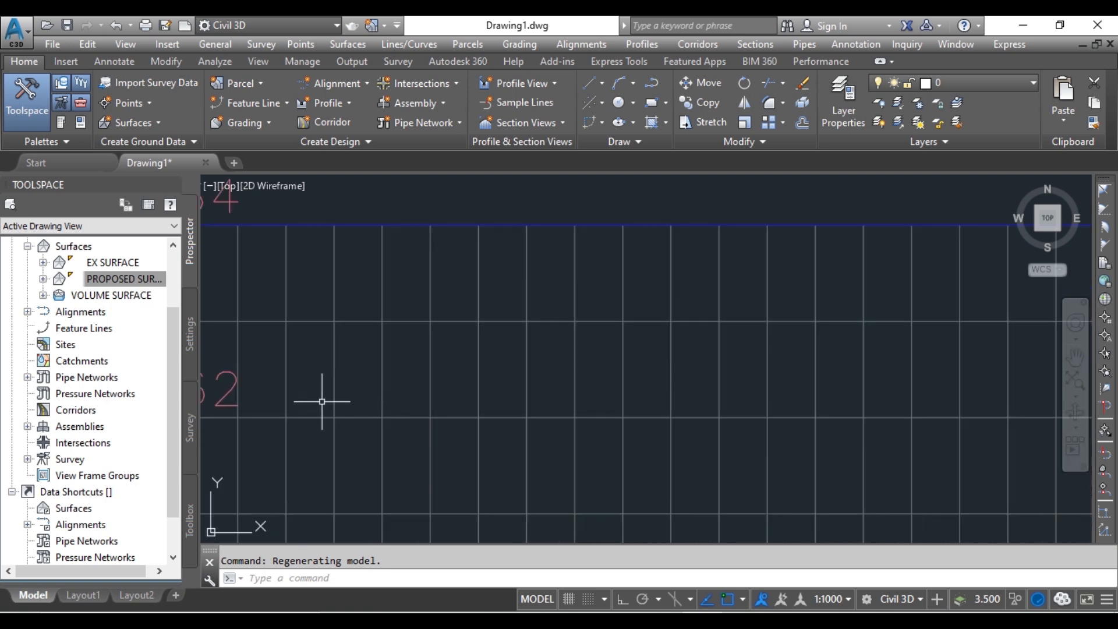
middle_drag(324, 400, 563, 386)
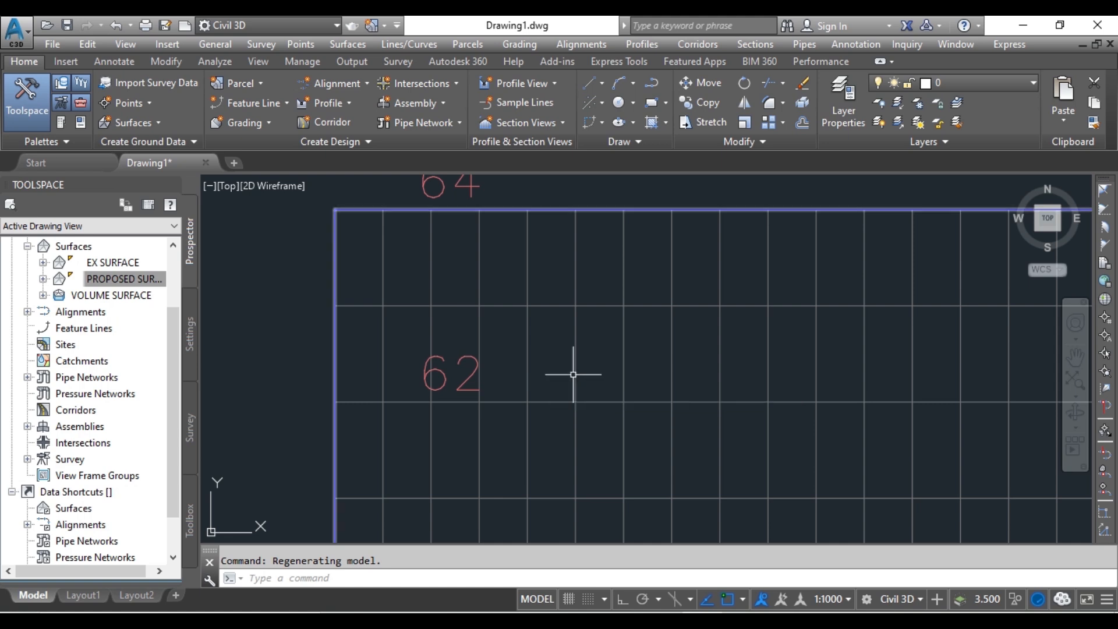
Step: Compare the proposed surface line with the existing ground along the alignment and check both profile views
scroll(550, 380, down, 4)
scroll(837, 447, down, 1)
middle_drag(838, 447, 319, 382)
scroll(437, 417, up, 4)
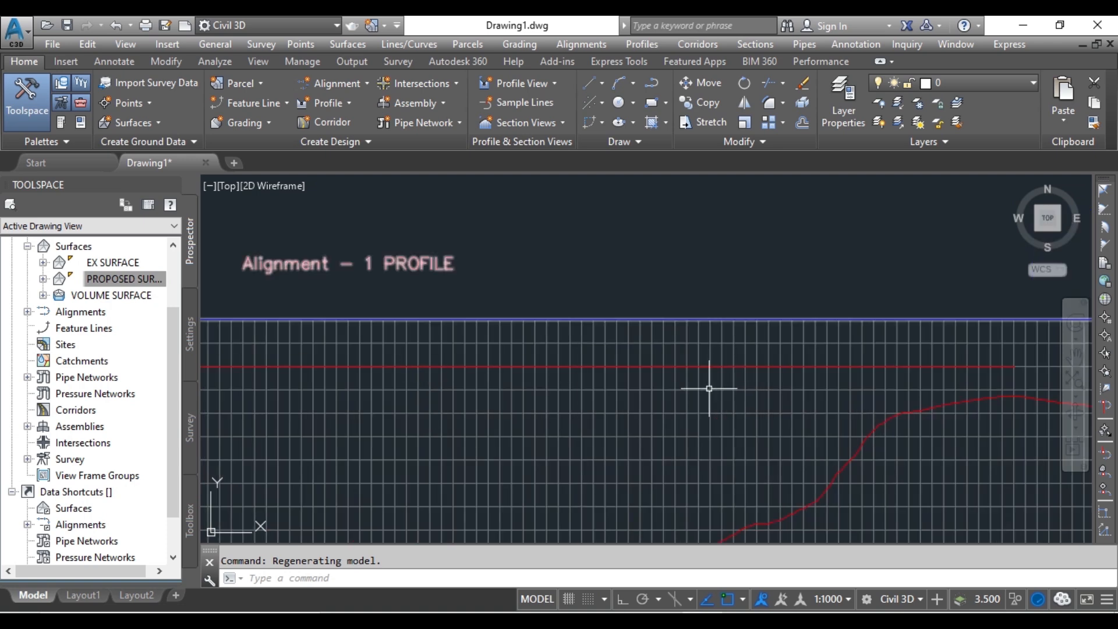
scroll(711, 387, up, 3)
scroll(719, 387, down, 8)
scroll(713, 403, up, 4)
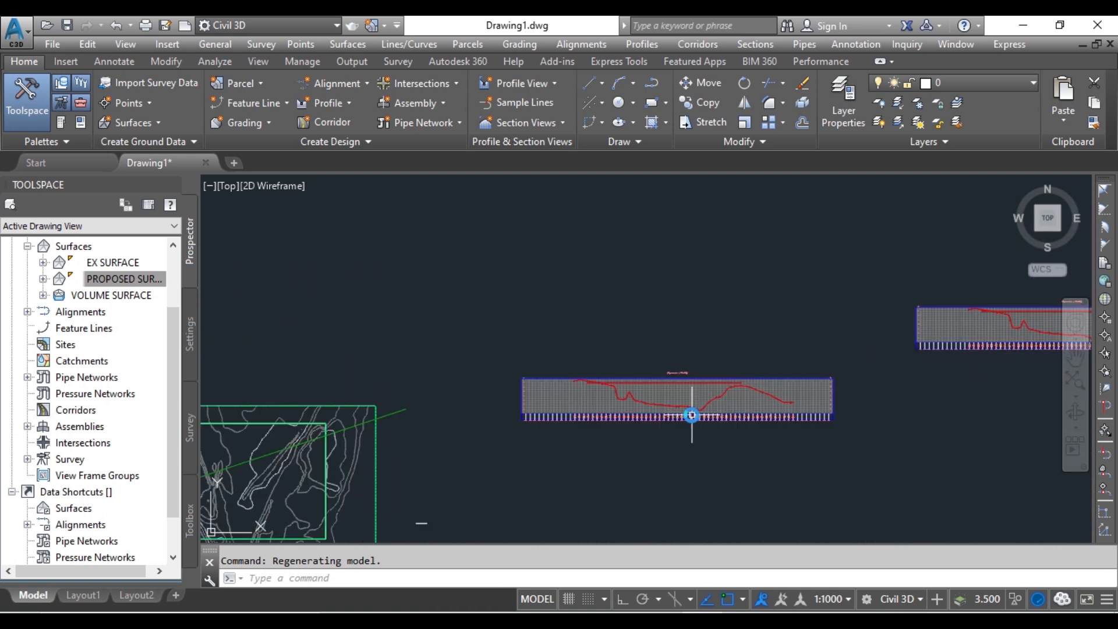
click(742, 309)
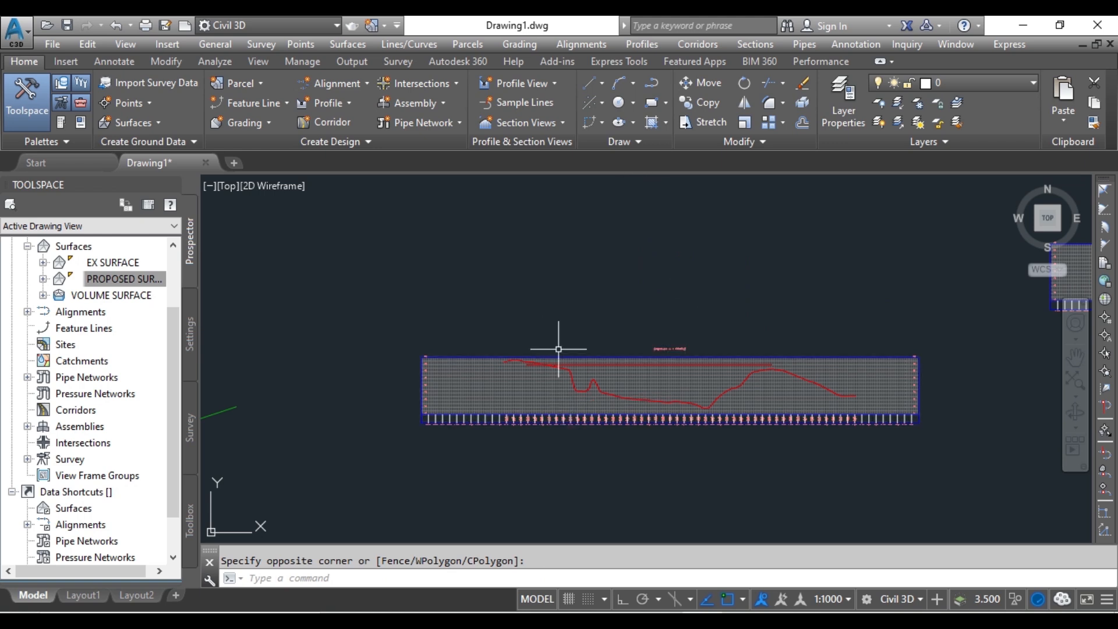
click(636, 285)
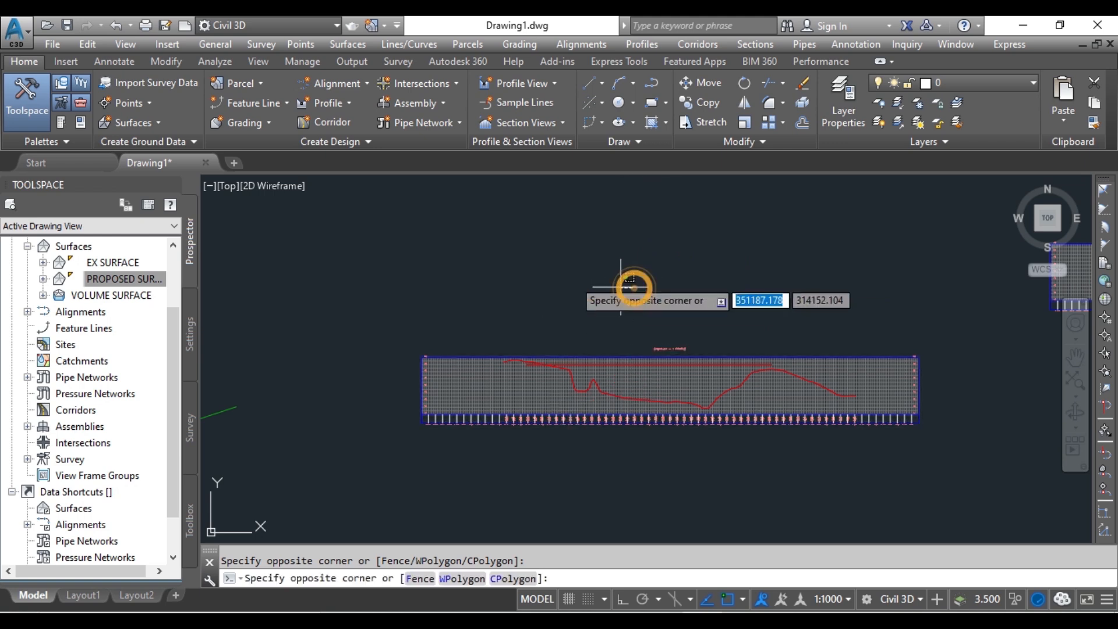
click(457, 278)
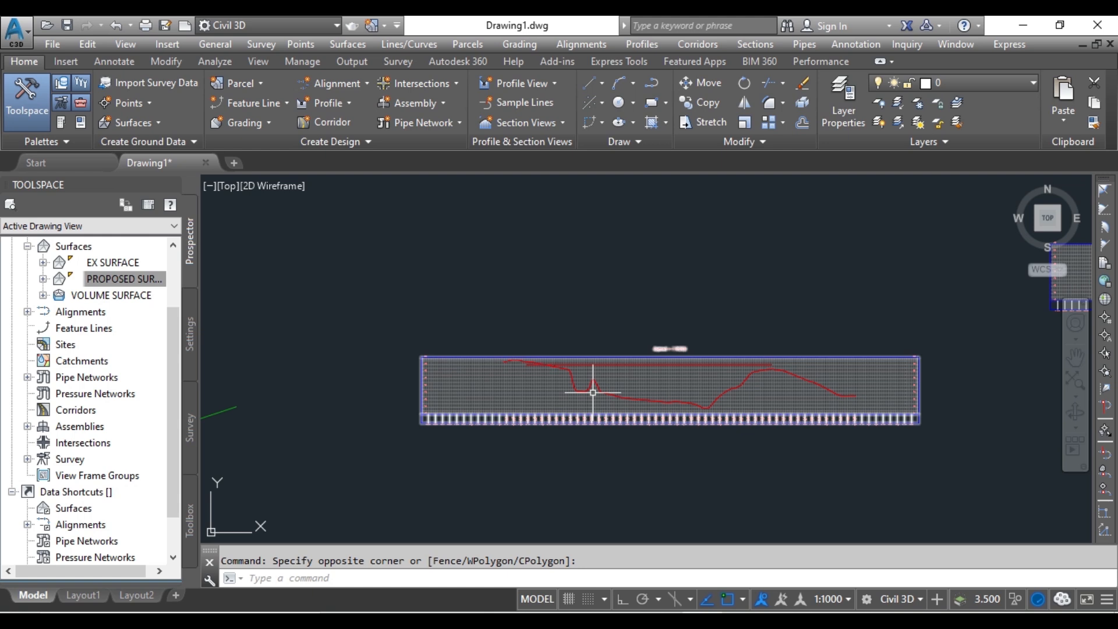
Step: Examine the inserted cut/fill volume text beside the surfaces
scroll(579, 312, down, 4)
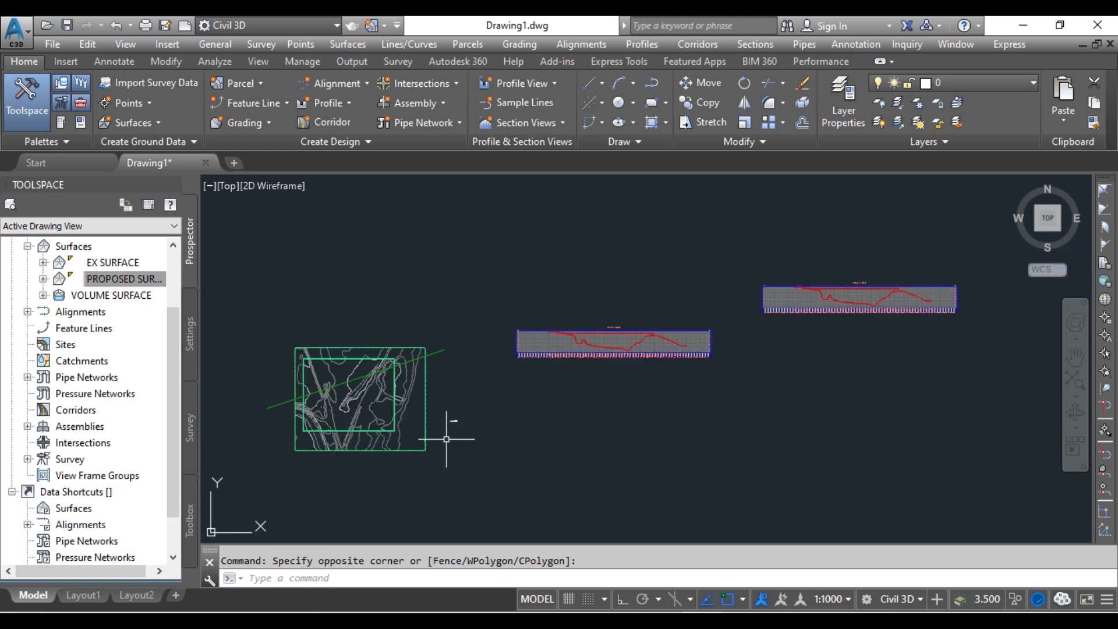
scroll(452, 422, up, 10)
scroll(451, 422, up, 3)
scroll(526, 371, up, 4)
middle_drag(527, 370, 585, 254)
scroll(643, 396, down, 12)
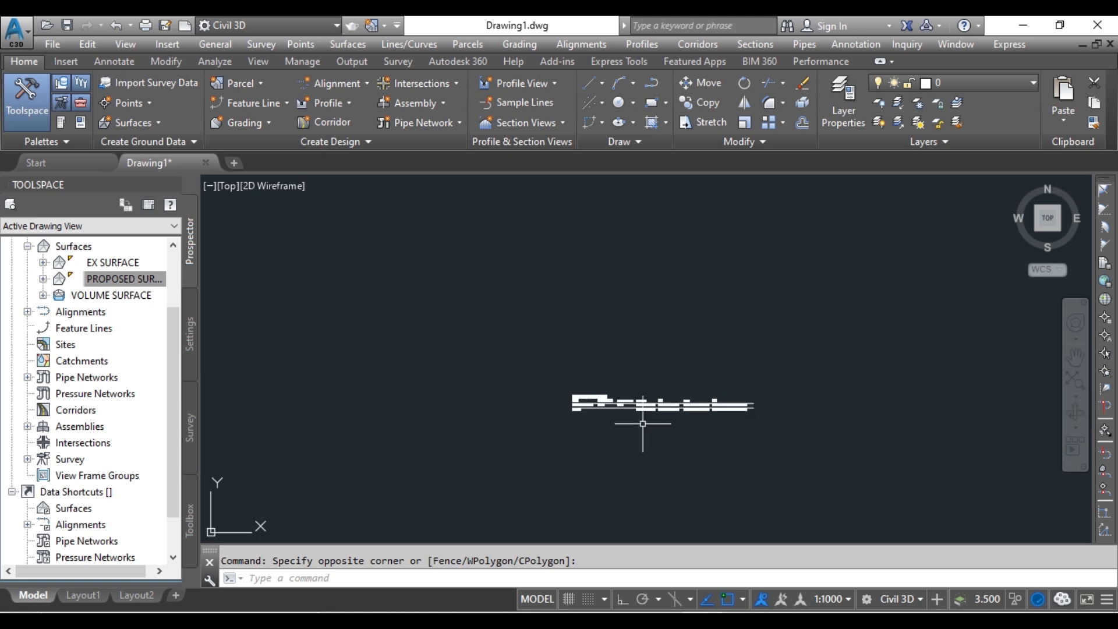
scroll(642, 421, down, 4)
middle_drag(649, 389, 487, 479)
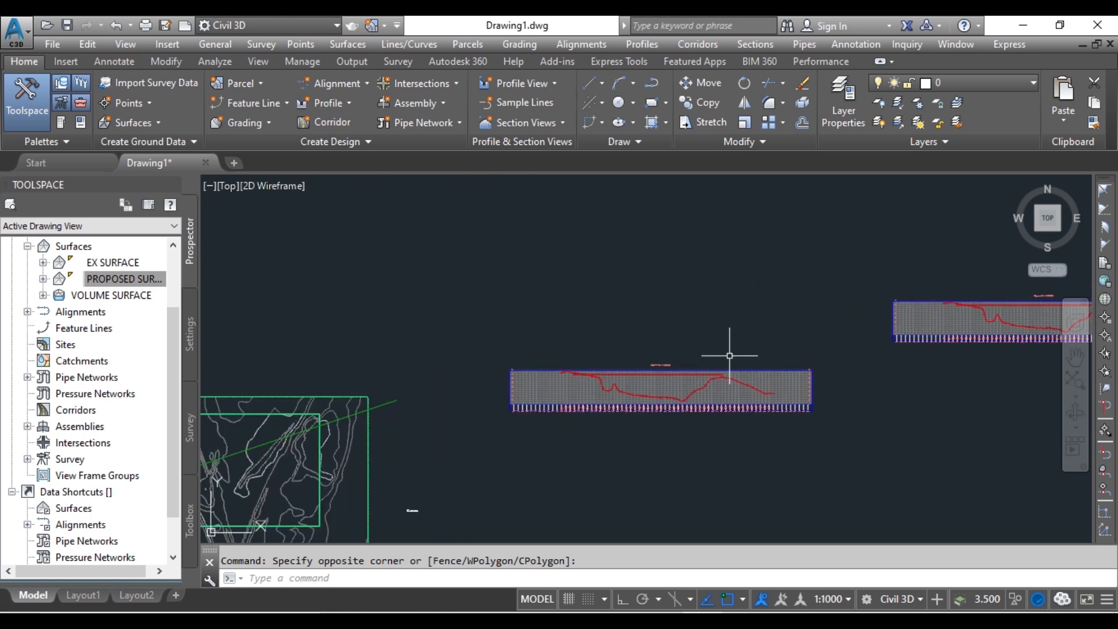
Step: Add one cut area and one fill area to the hatch properties of the first profile view
mouse_move(638, 402)
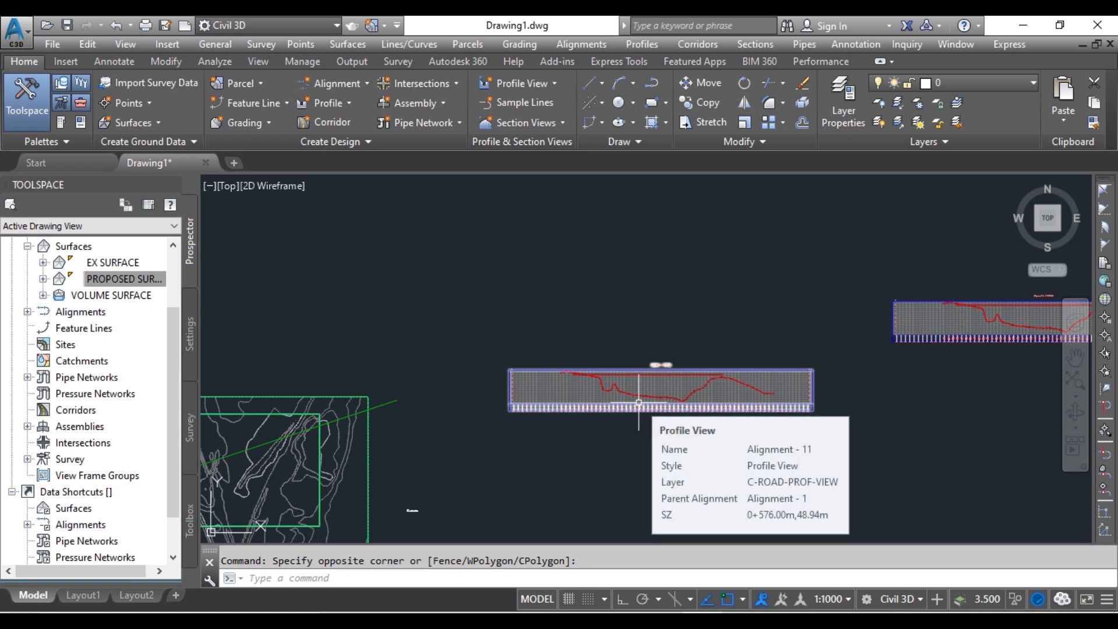
scroll(648, 340, up, 2)
middle_drag(649, 340, 585, 265)
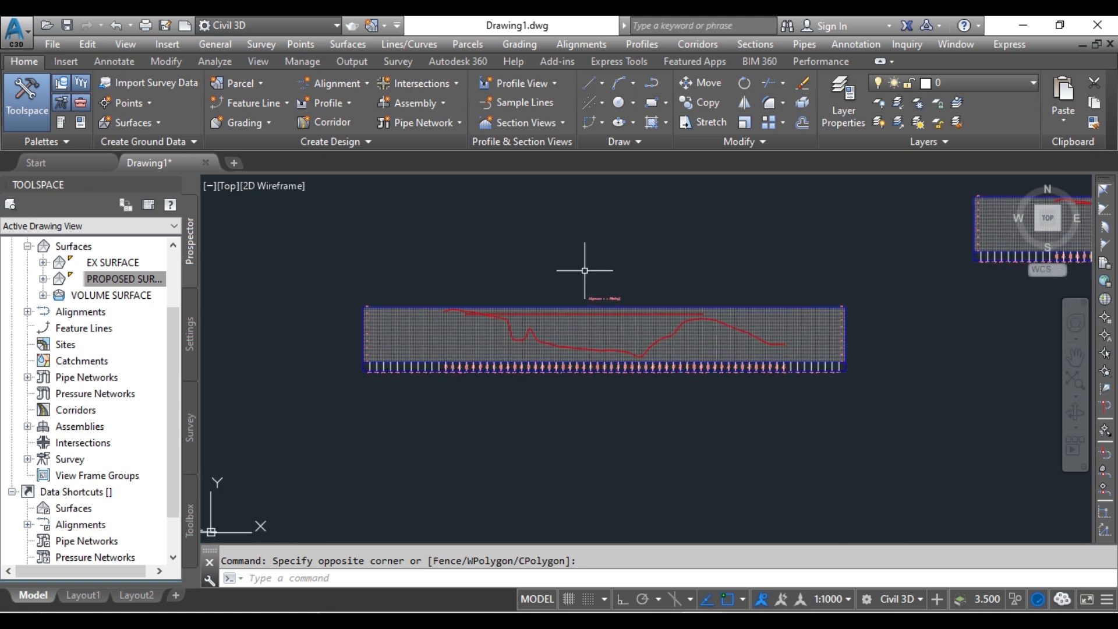
click(379, 344)
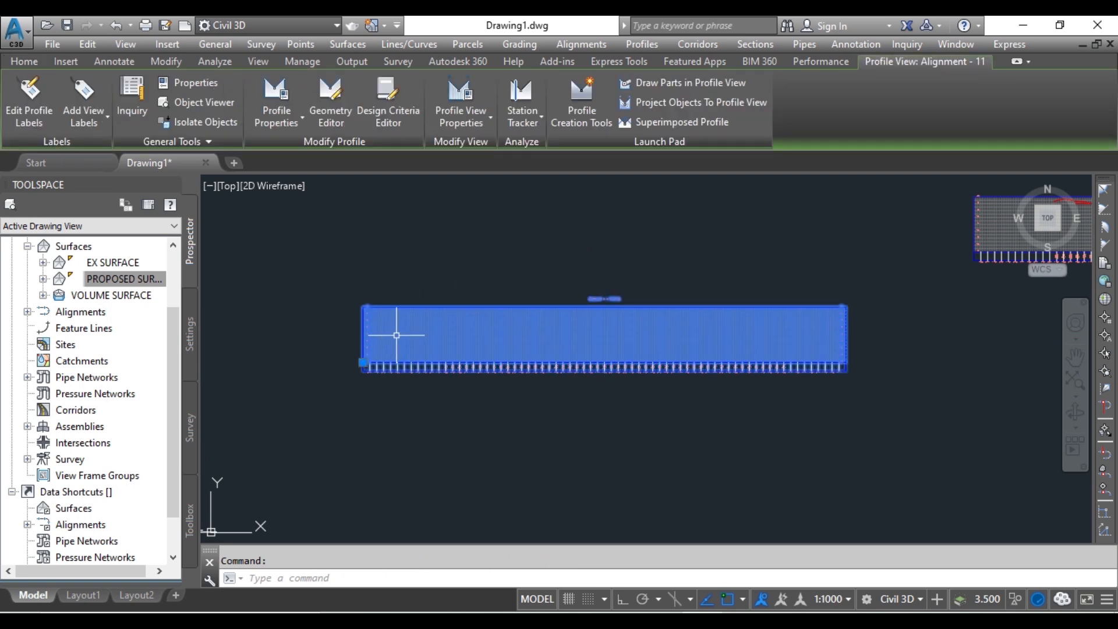
right_click(396, 335)
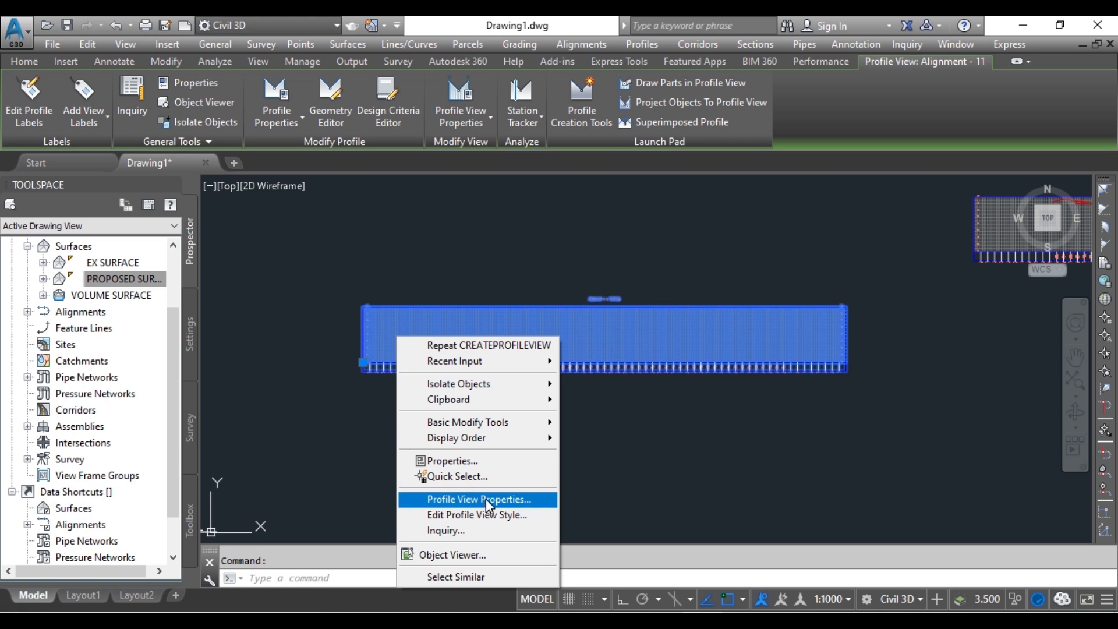
click(471, 500)
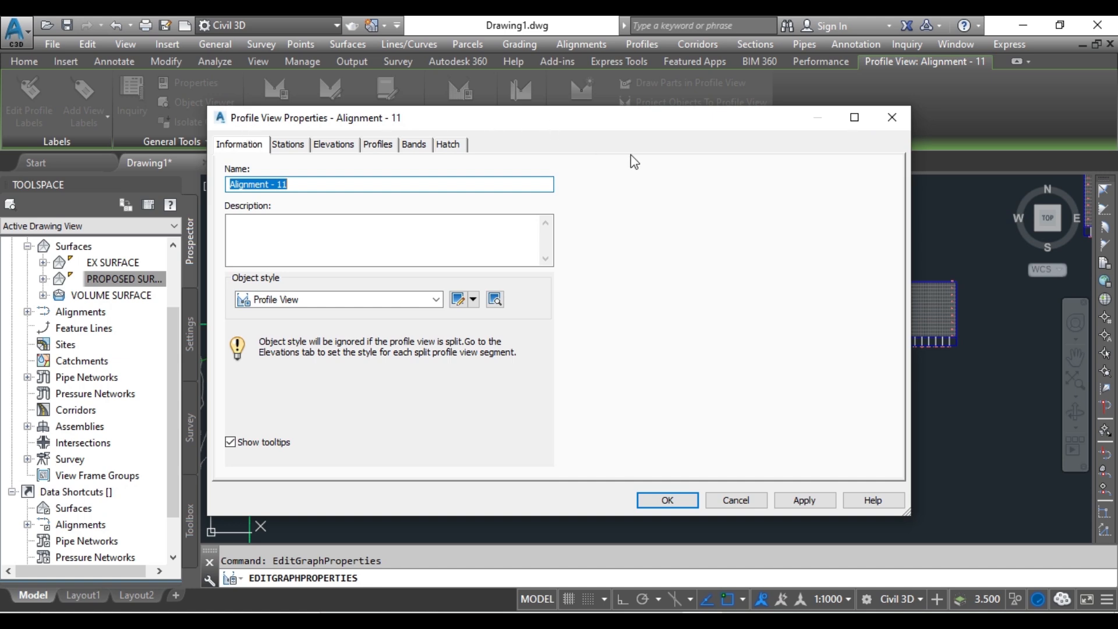
click(446, 147)
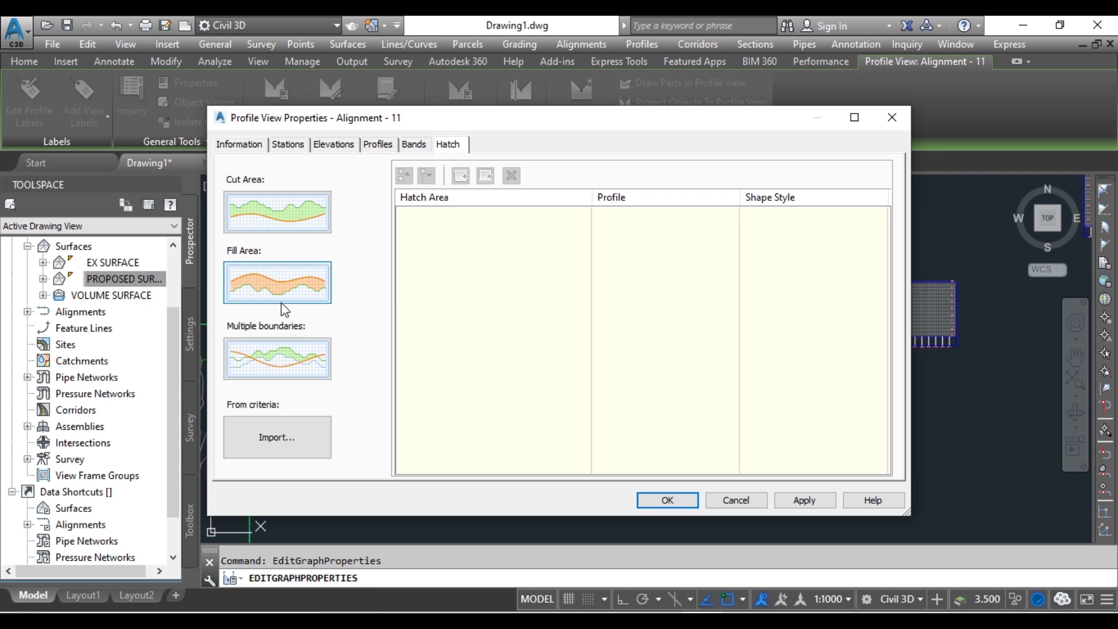
click(250, 212)
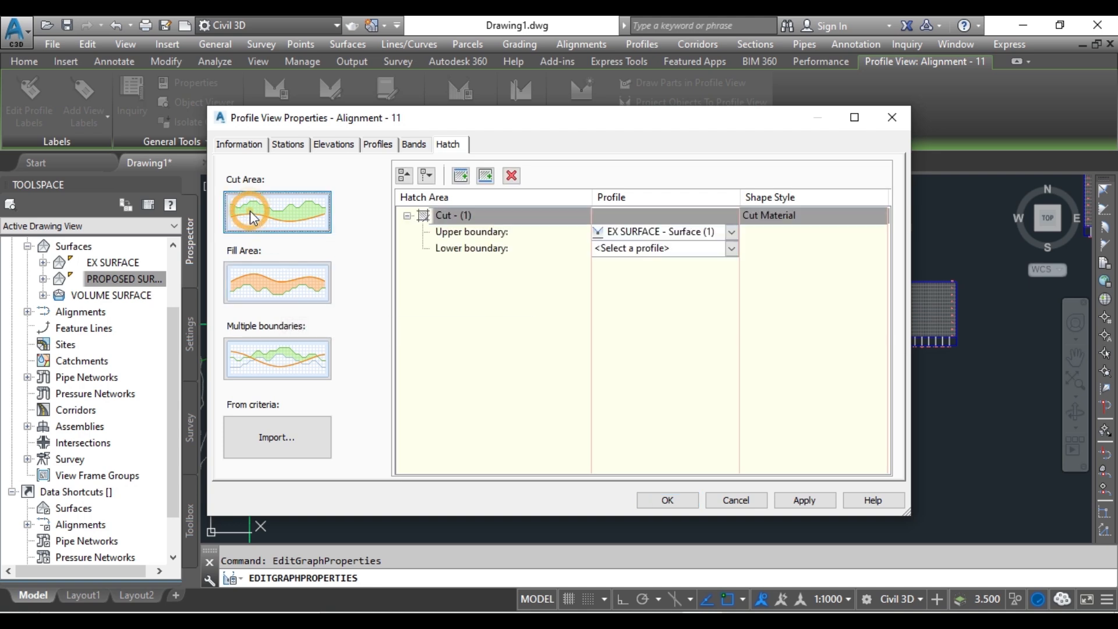
click(292, 285)
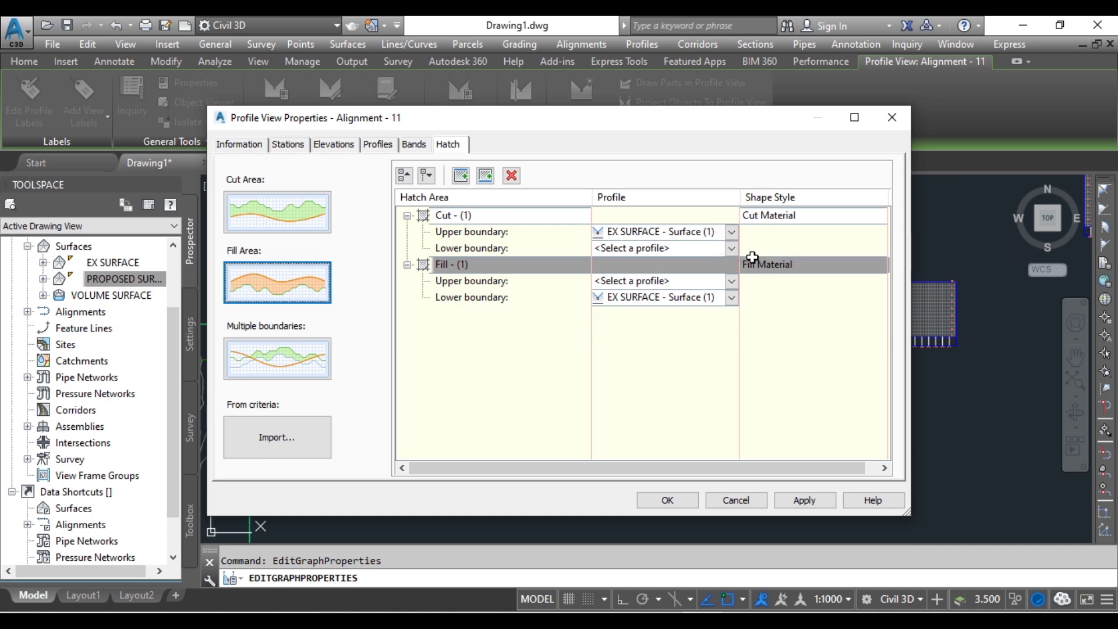
Step: Set PROPOSED SURFACE - Surface (2) as the cut area's lower boundary and the fill area's upper boundary, and apply the hatching
click(736, 249)
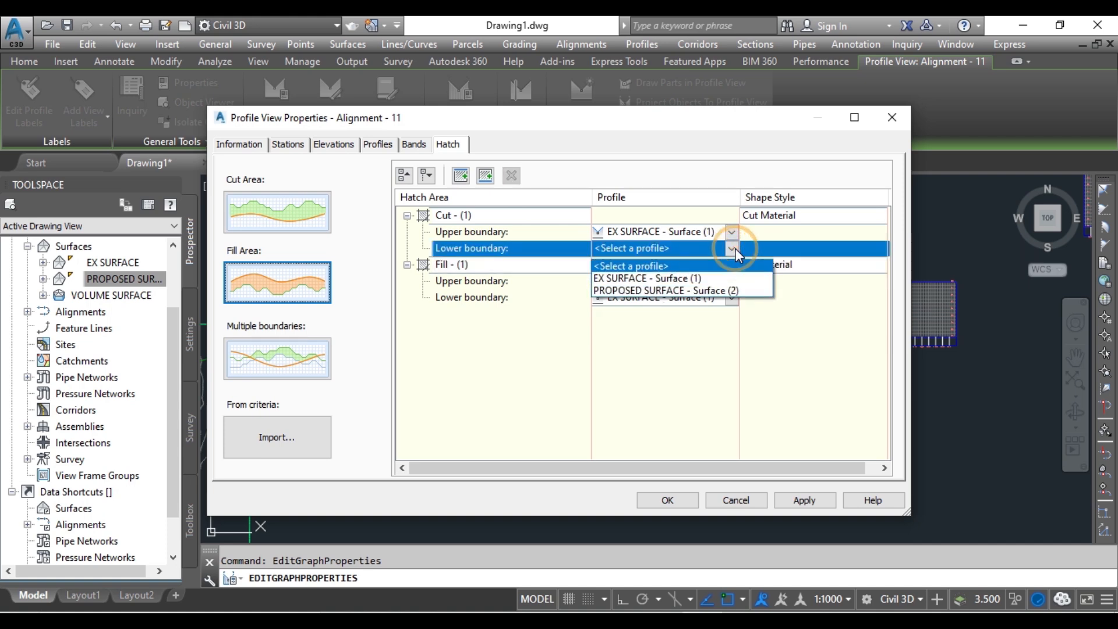
click(710, 291)
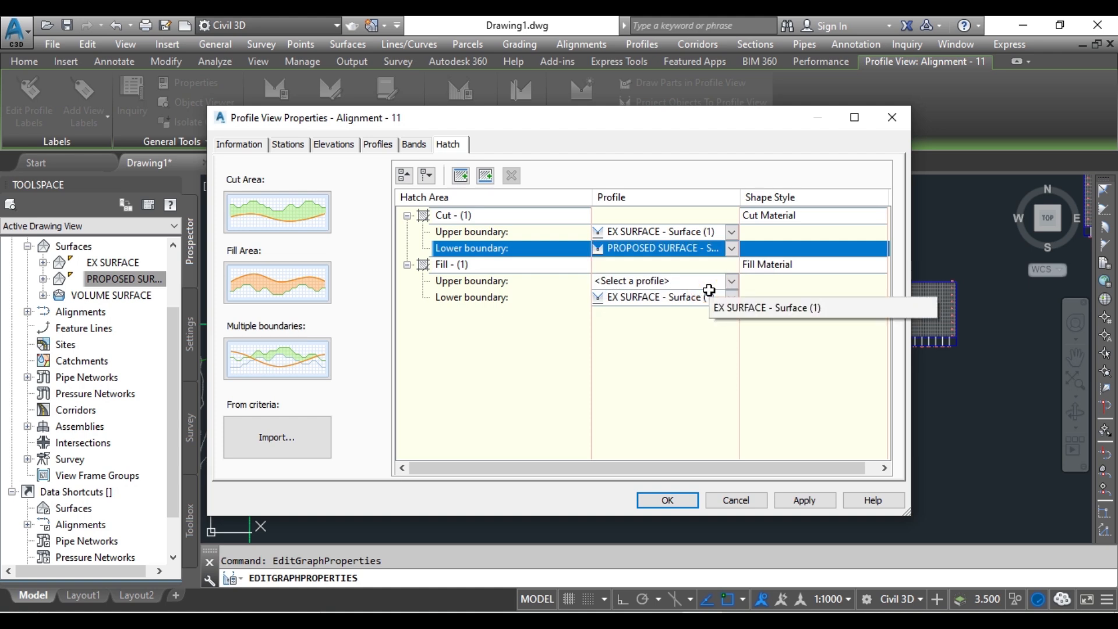
click(732, 282)
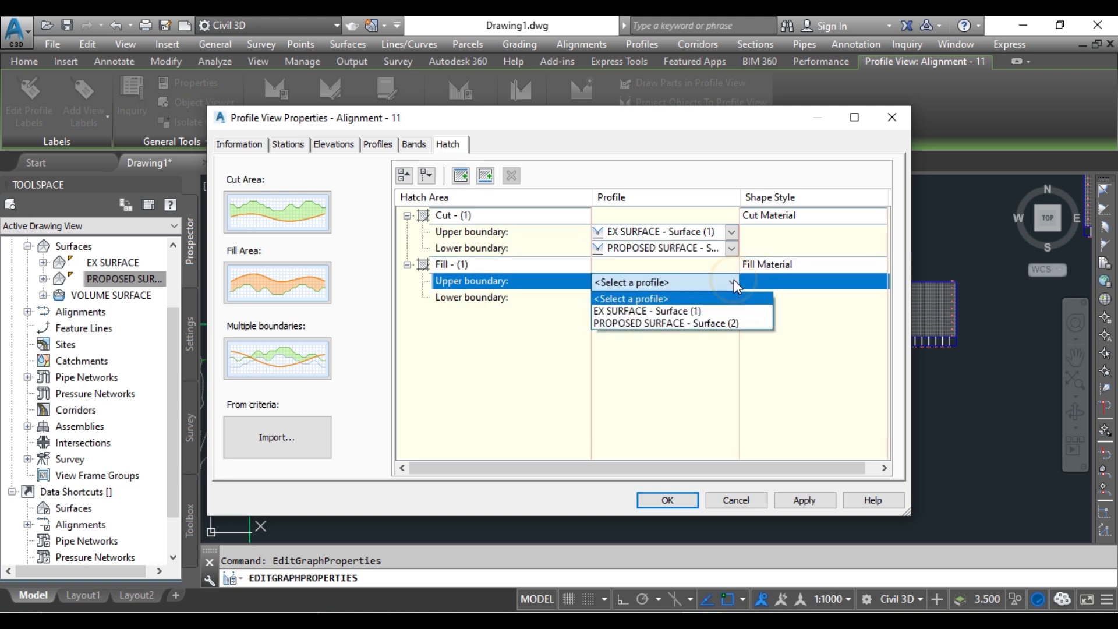
click(704, 323)
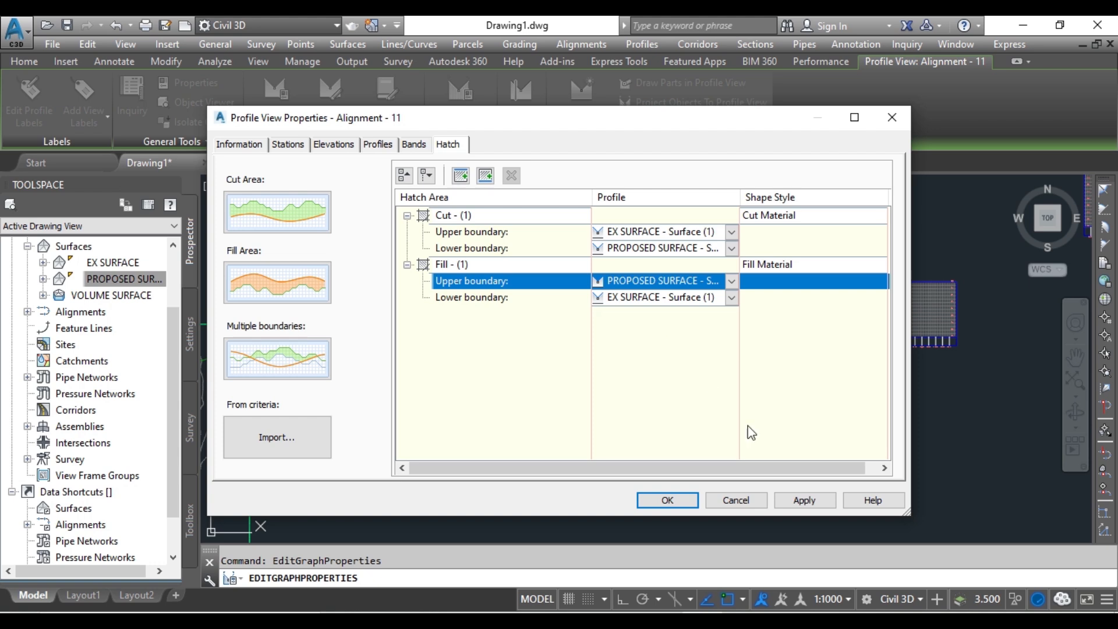
click(812, 501)
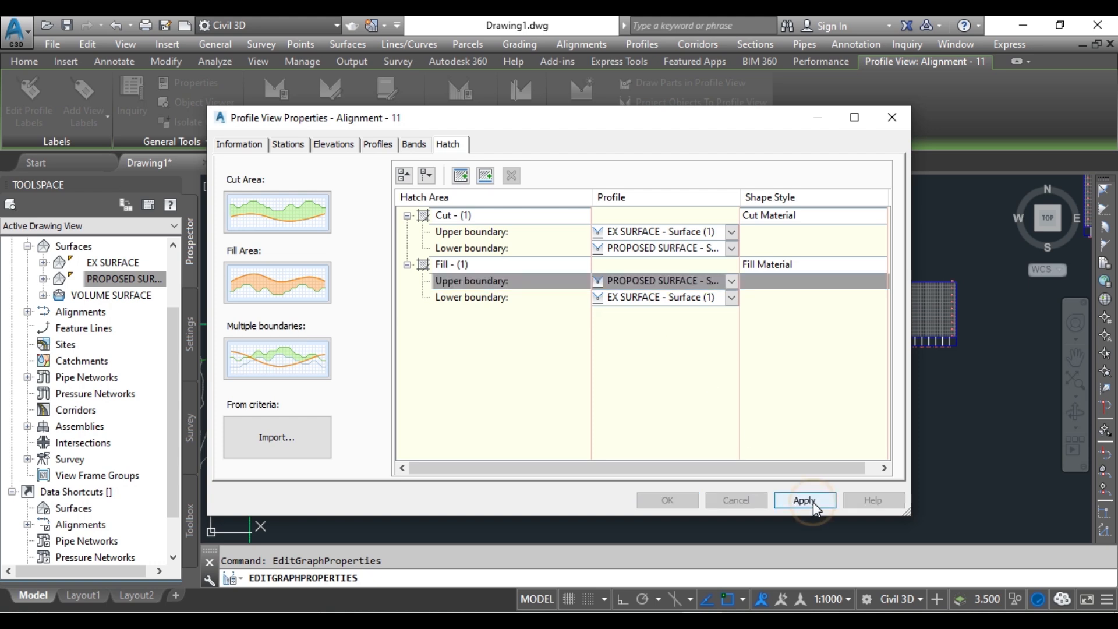
click(667, 501)
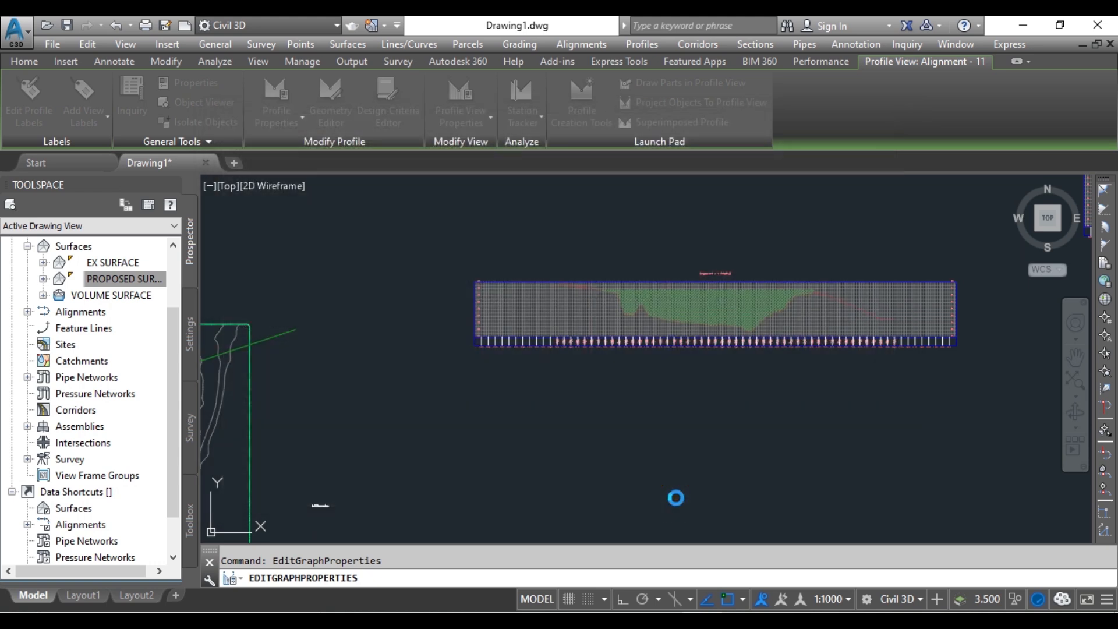
Step: Examine the green fill hatch between the proposed surface line and the existing ground in the profile view
scroll(736, 333, up, 5)
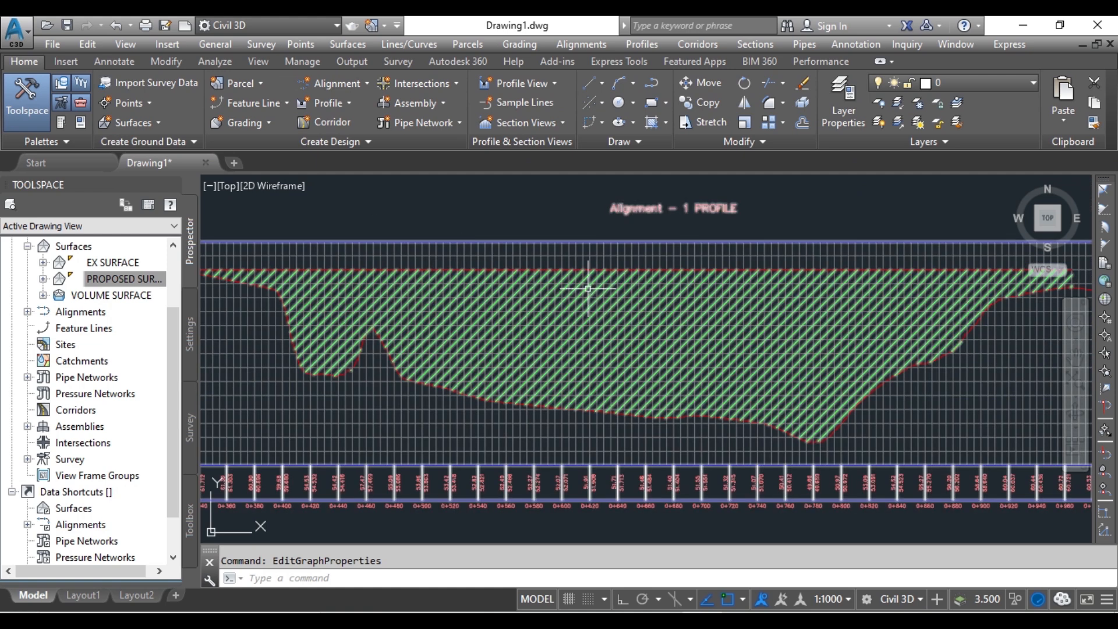
scroll(588, 287, down, 5)
click(770, 239)
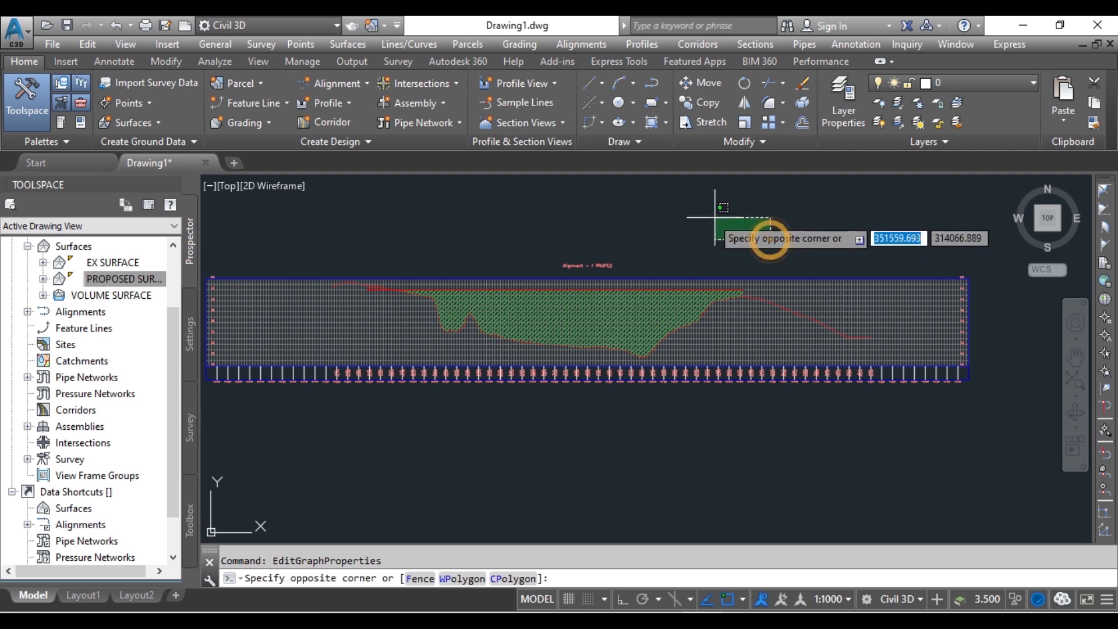
click(714, 217)
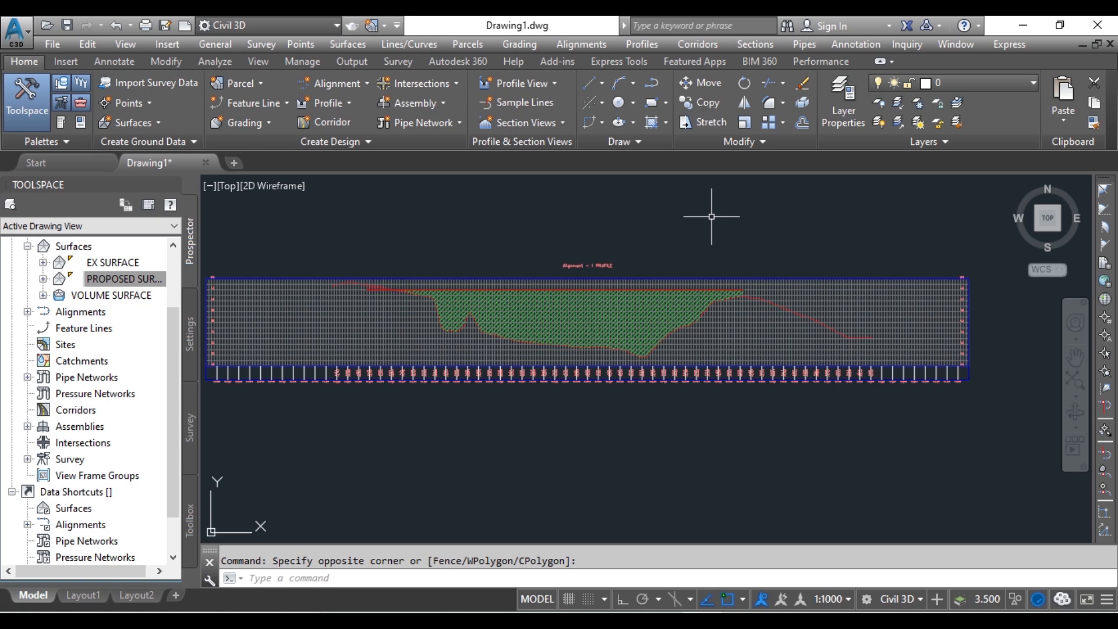
scroll(433, 279, up, 2)
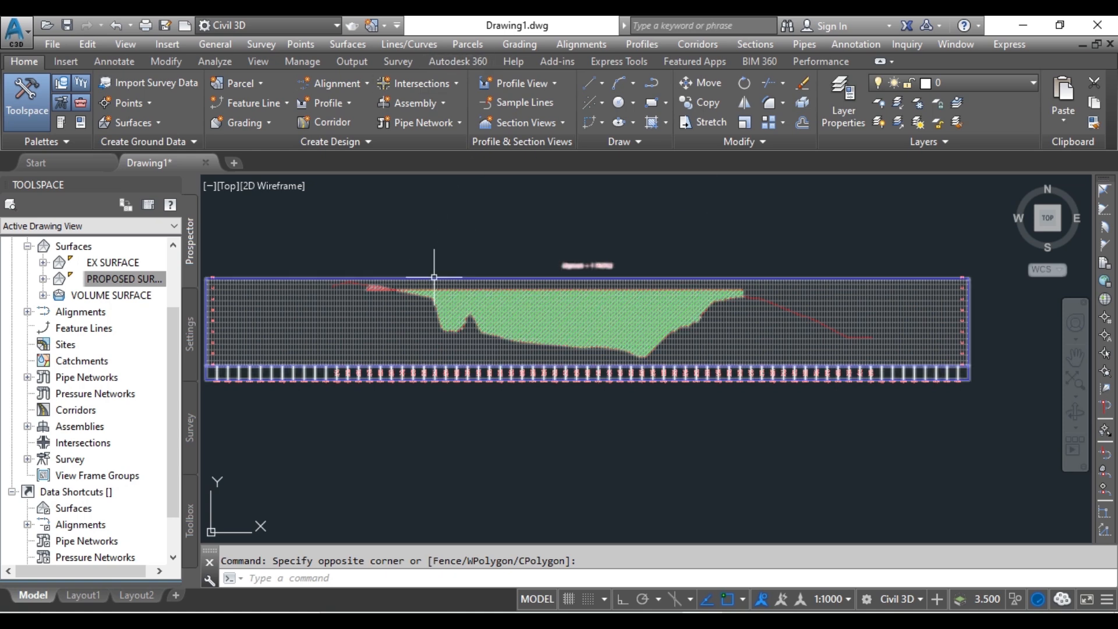
scroll(433, 279, up, 2)
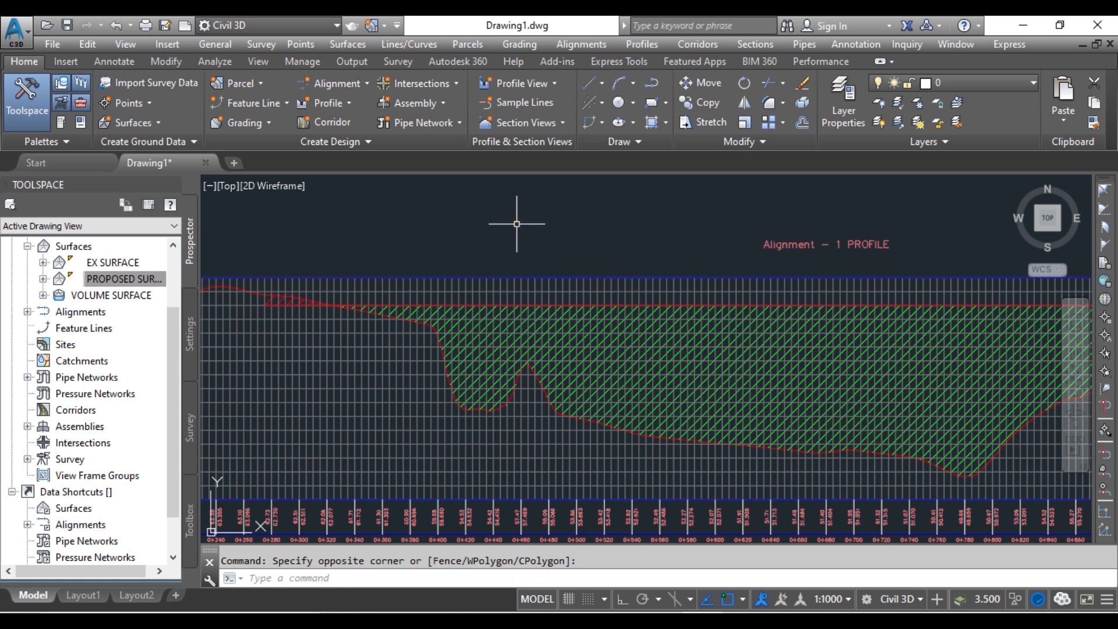
scroll(516, 361, up, 2)
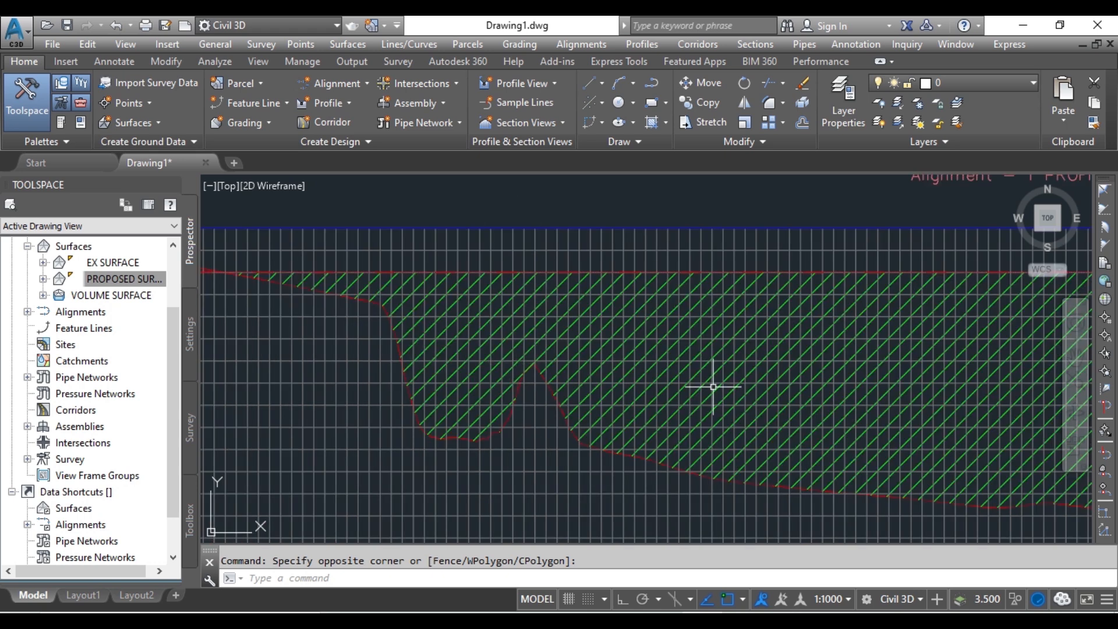
scroll(844, 392, down, 1)
scroll(649, 332, down, 1)
scroll(428, 297, down, 1)
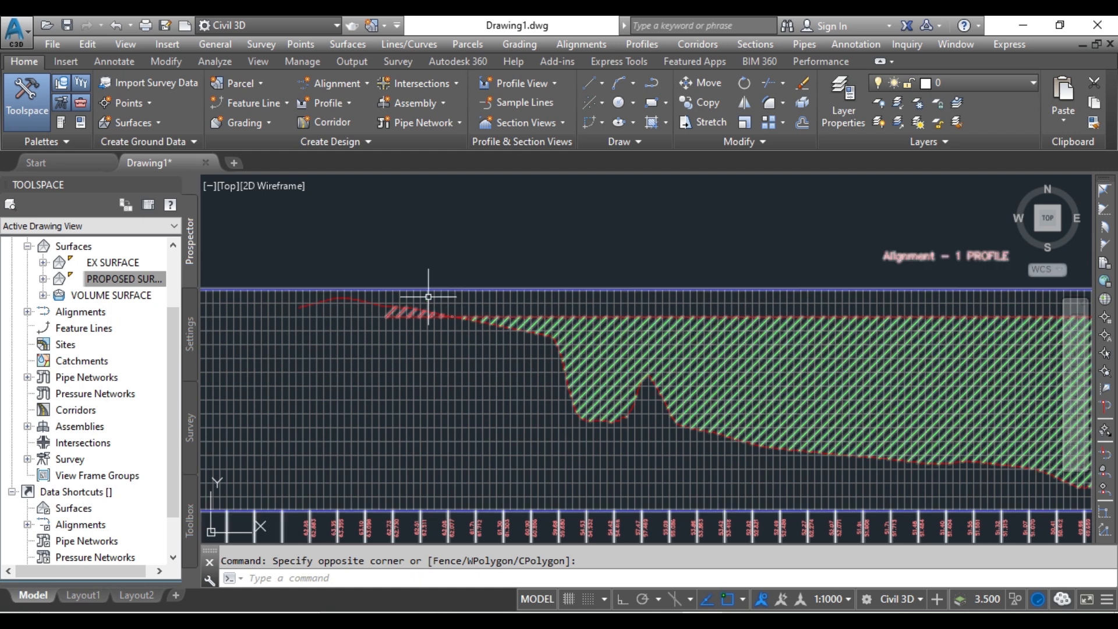
Step: Examine the red cut hatch near the profile's start, its transition to fill, and the far end of the existing ground line
scroll(428, 297, up, 4)
scroll(429, 307, up, 1)
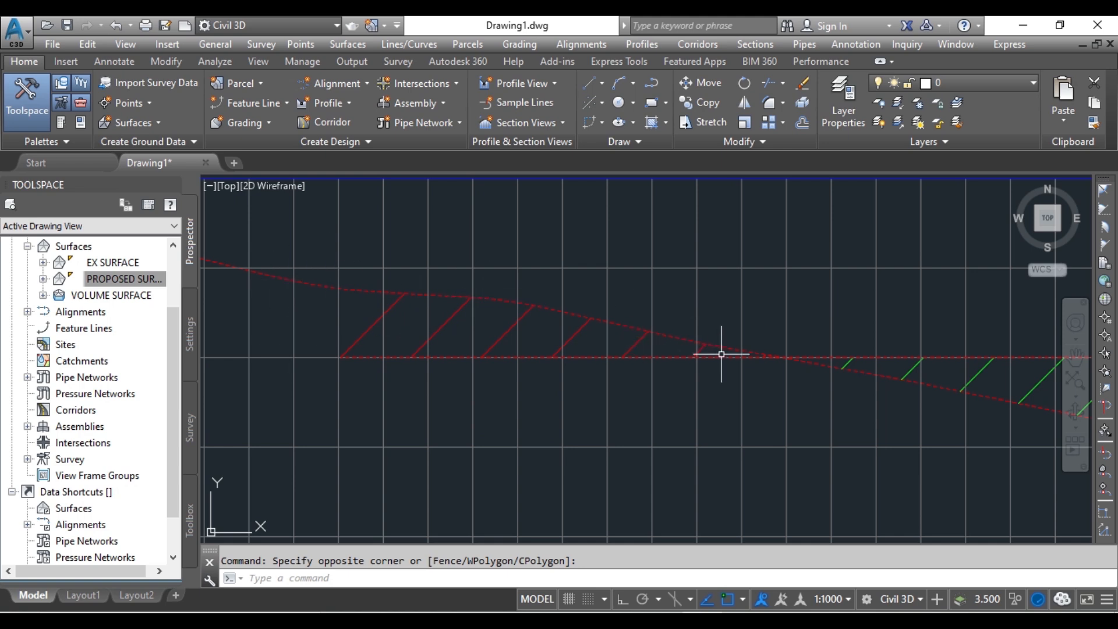
scroll(579, 294, down, 3)
middle_drag(661, 377, 474, 383)
middle_drag(873, 377, 549, 434)
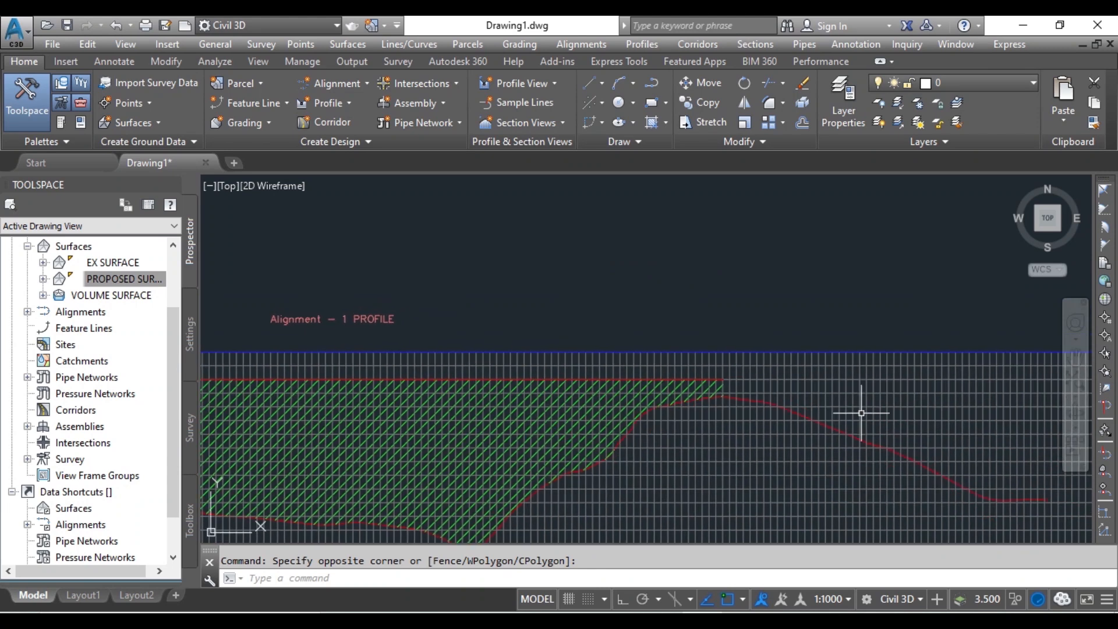
scroll(861, 412, down, 5)
scroll(637, 392, up, 6)
scroll(476, 368, down, 2)
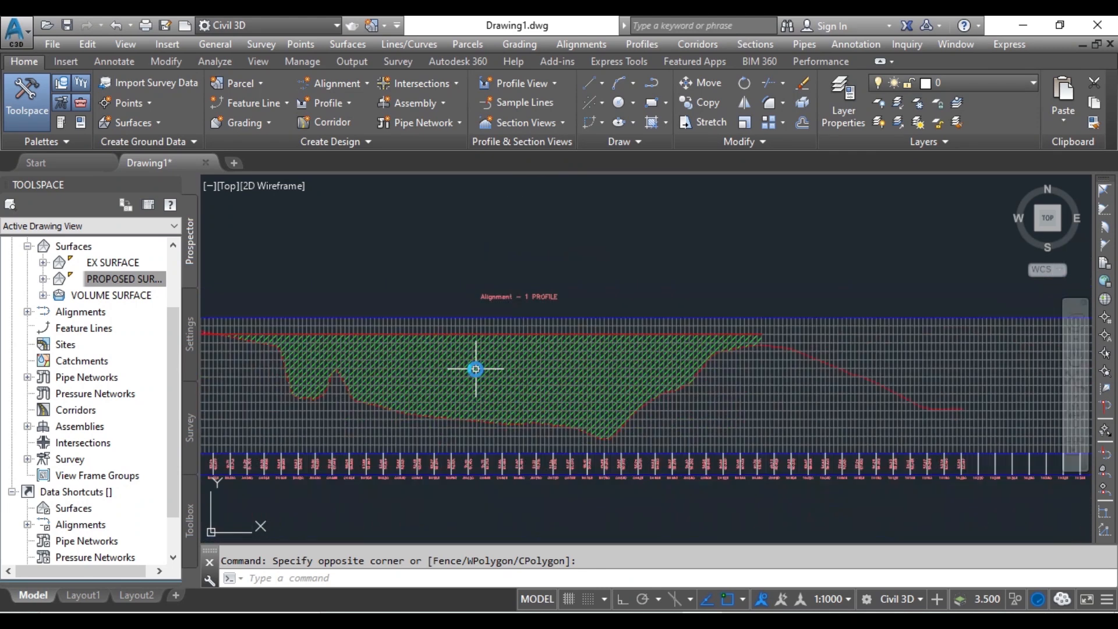
middle_drag(476, 369, 586, 375)
click(530, 259)
click(451, 232)
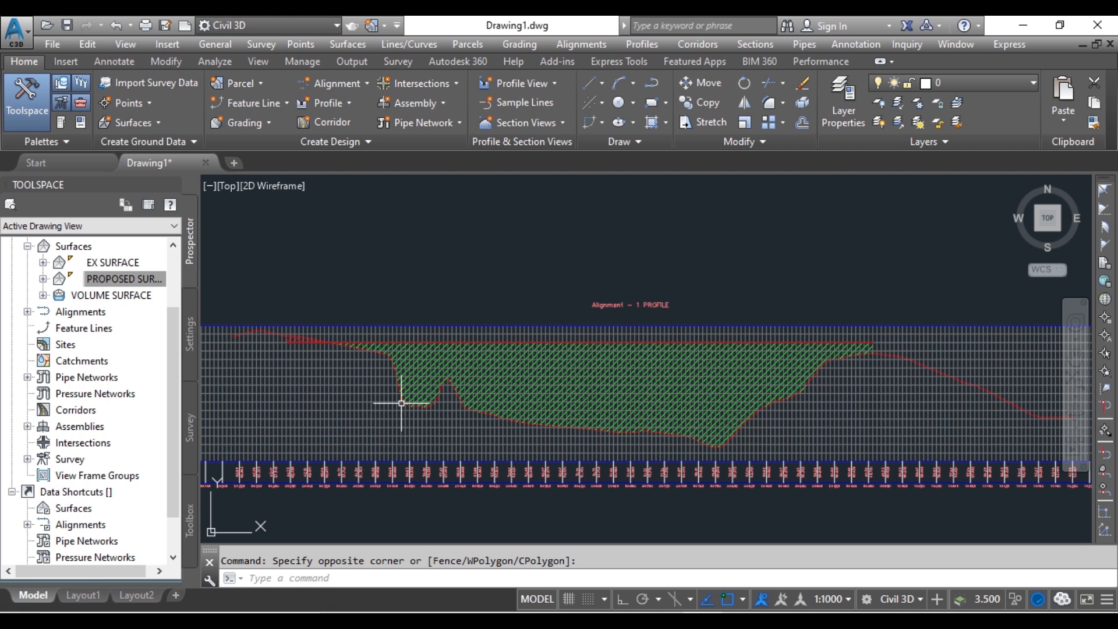
click(527, 289)
click(454, 250)
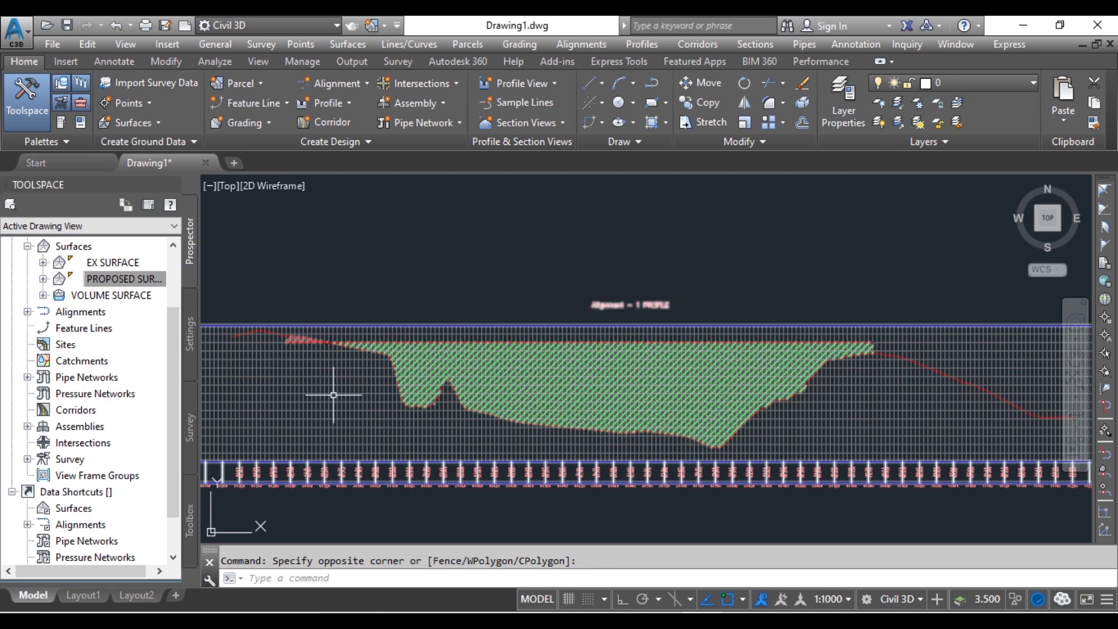
Step: Edit the hatched profile view's style to clip both the vertical and the horizontal grid
scroll(334, 395, down, 1)
middle_drag(335, 395, 451, 358)
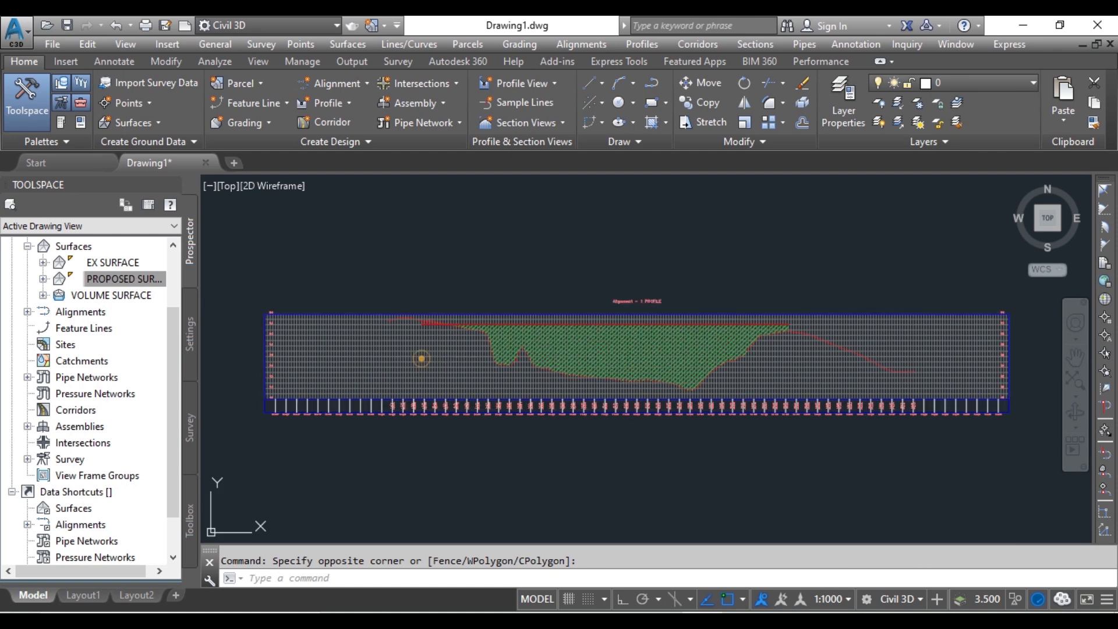
click(433, 356)
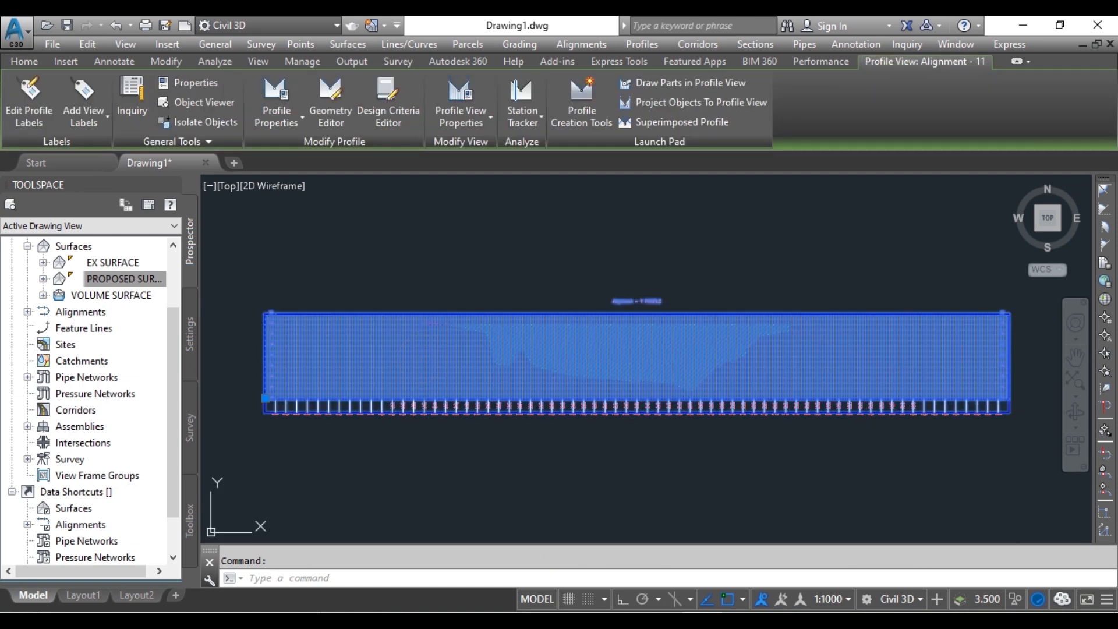
right_click(421, 359)
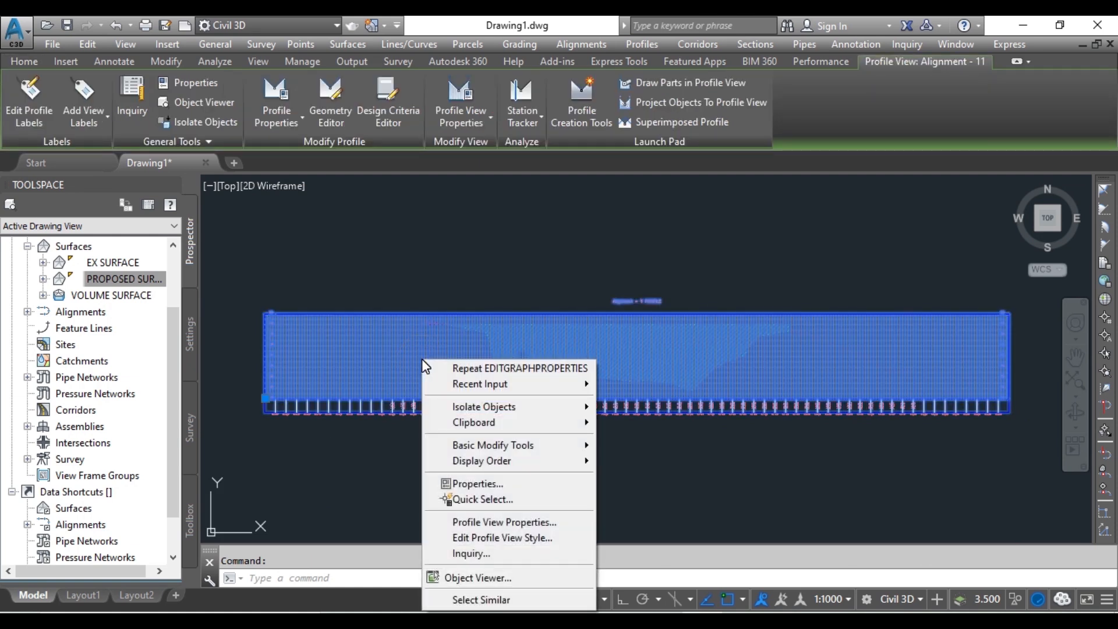
click(531, 537)
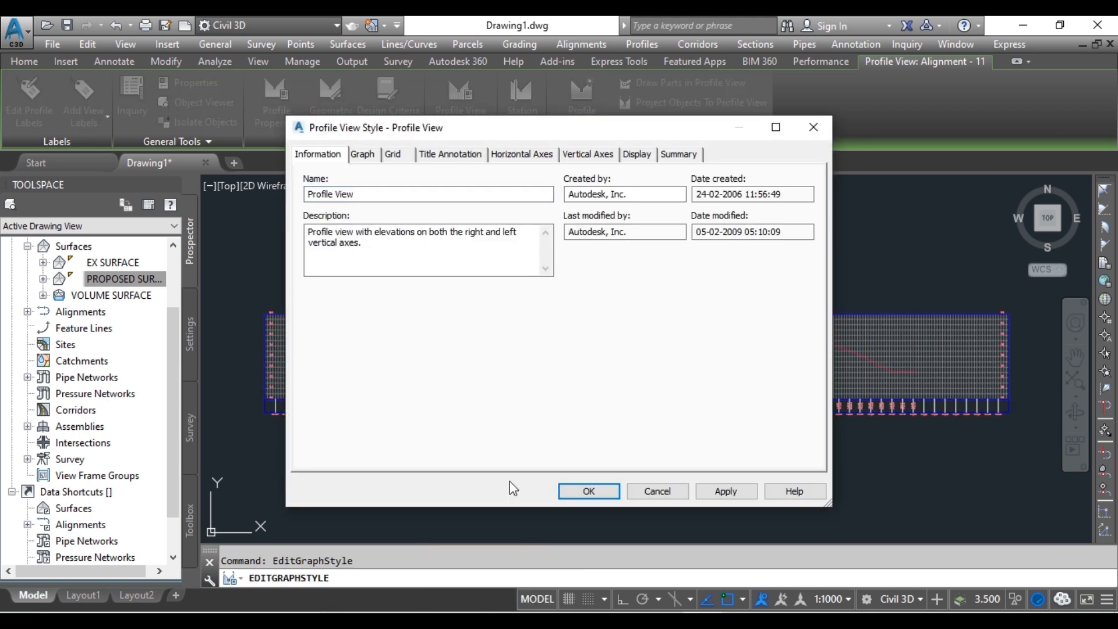
click(399, 157)
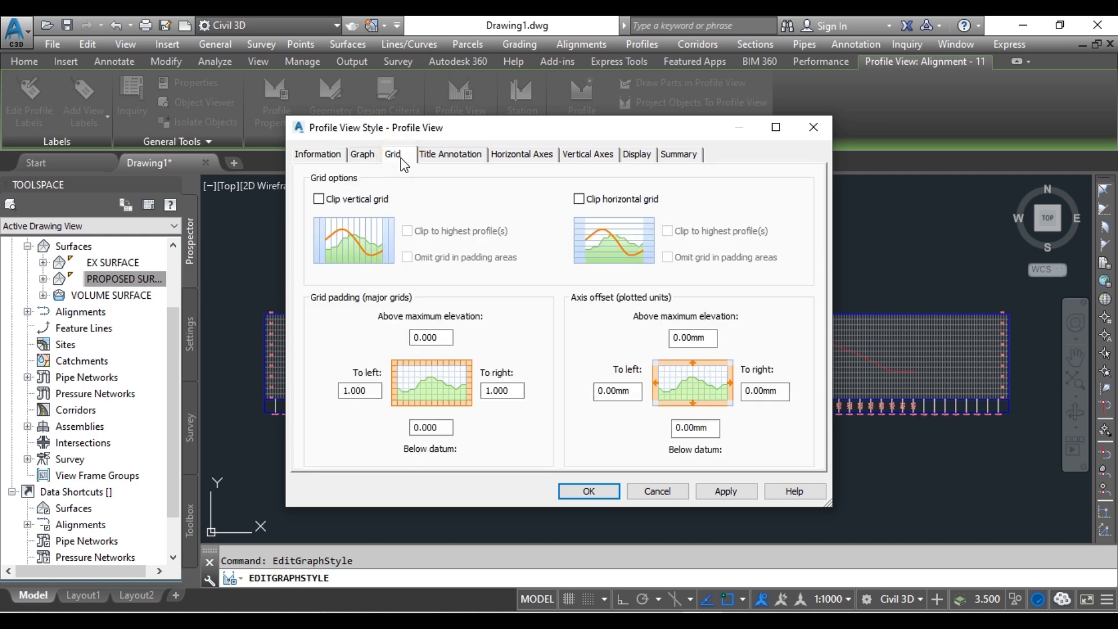
click(319, 198)
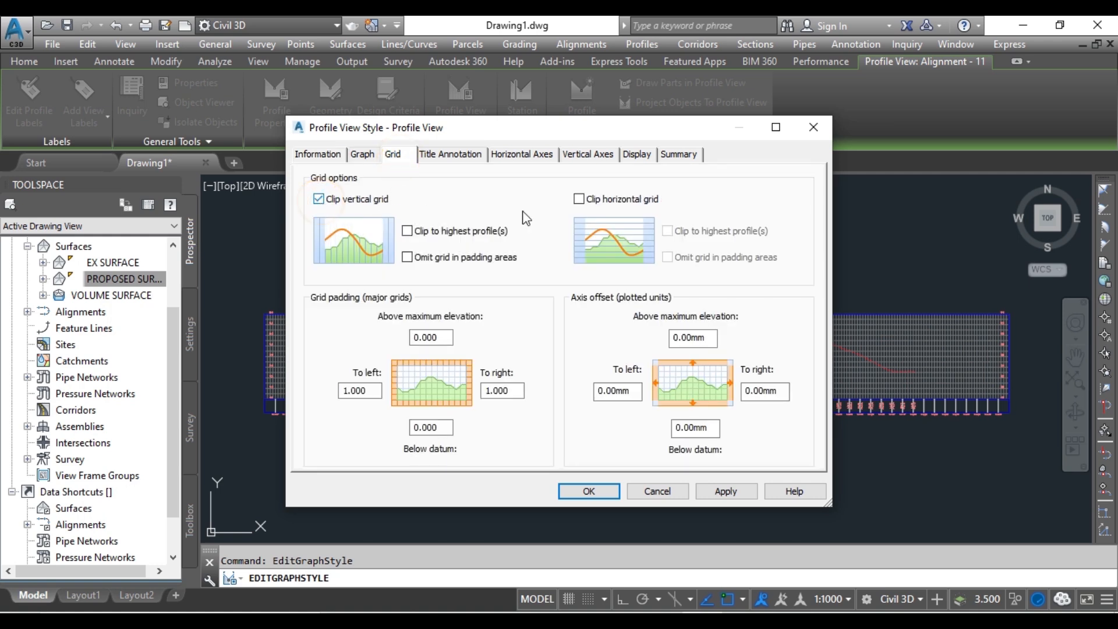
click(580, 199)
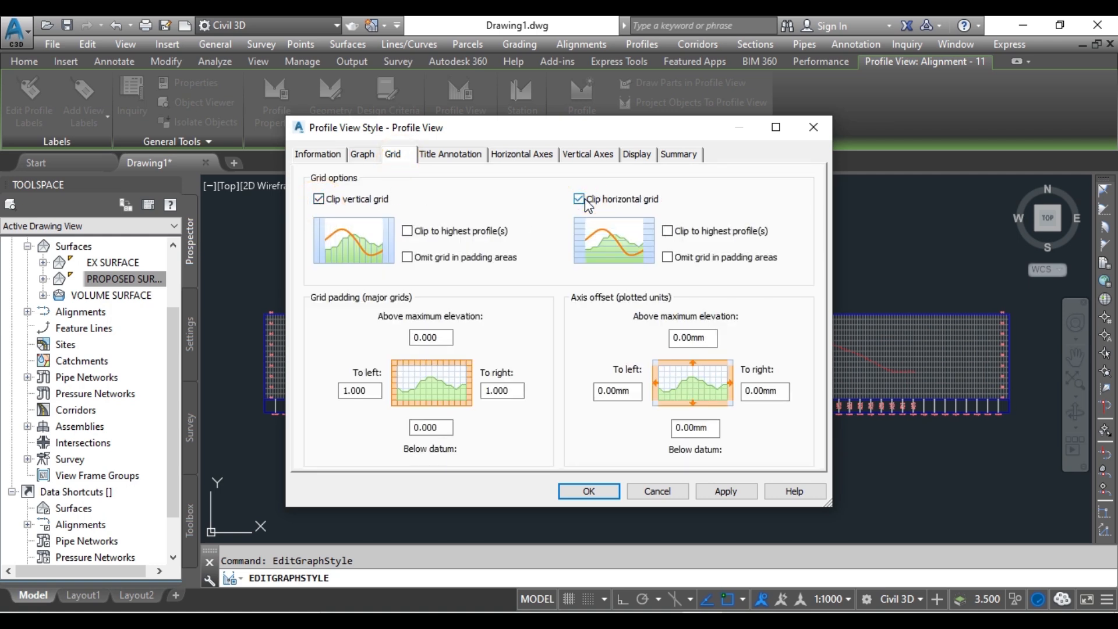
click(726, 491)
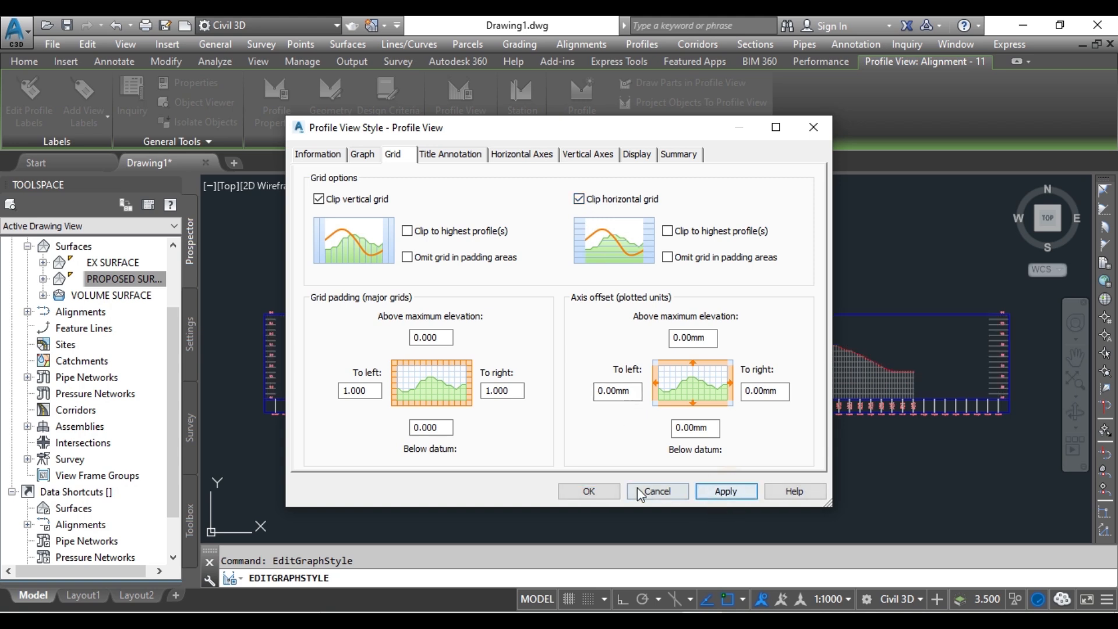
click(588, 490)
key(Escape)
scroll(522, 296, up, 2)
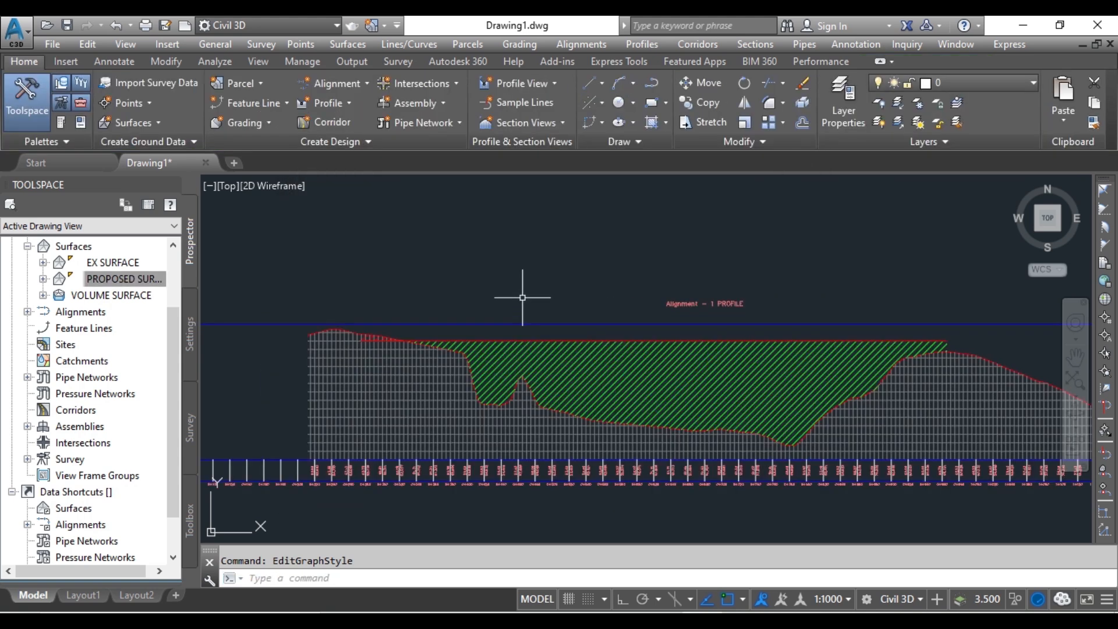
Step: Examine the clipped grid in the hatched profile view, including the transition from red cut to green fill near the profile's start
scroll(459, 329, up, 4)
scroll(695, 415, down, 5)
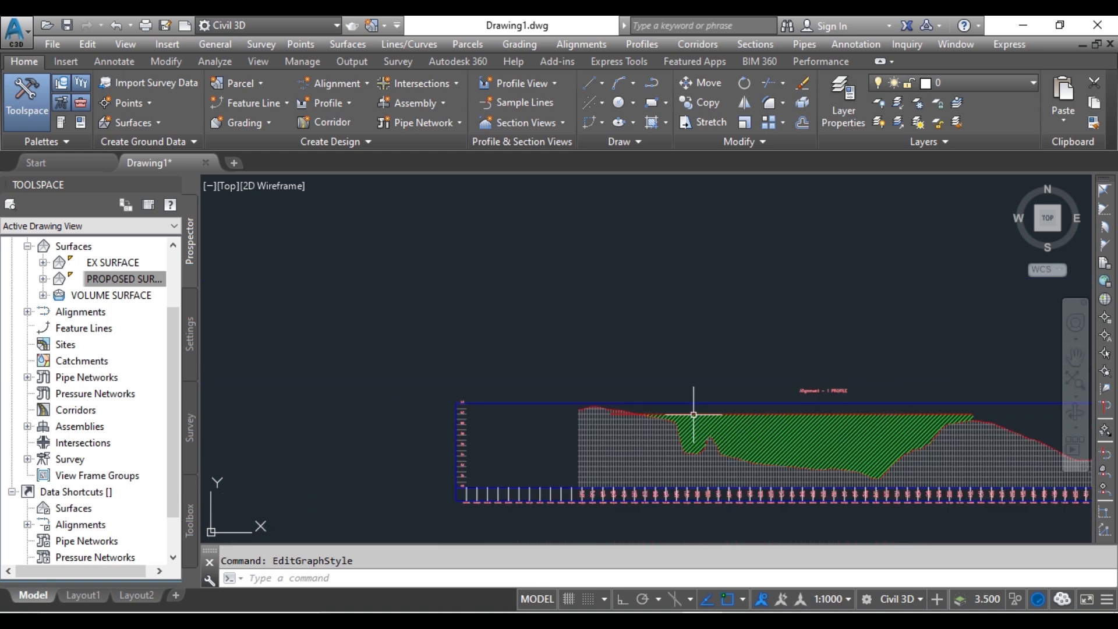
scroll(531, 323, up, 6)
scroll(534, 343, up, 2)
scroll(533, 344, down, 2)
middle_drag(531, 344, 386, 305)
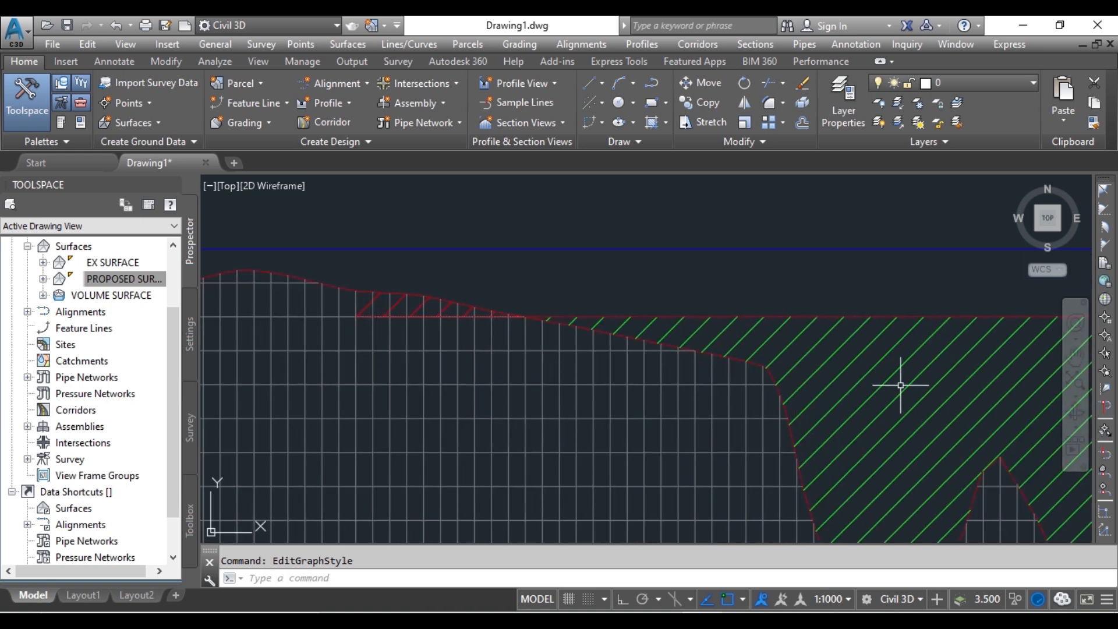
scroll(900, 385, down, 7)
click(741, 304)
click(686, 285)
Step: Compare the unhatched profile view with the cut/fill-hatched profile view, checking the grid and the area between the two surface lines
scroll(686, 284, down, 4)
middle_drag(782, 333, 689, 387)
scroll(639, 320, up, 3)
middle_drag(564, 364, 254, 378)
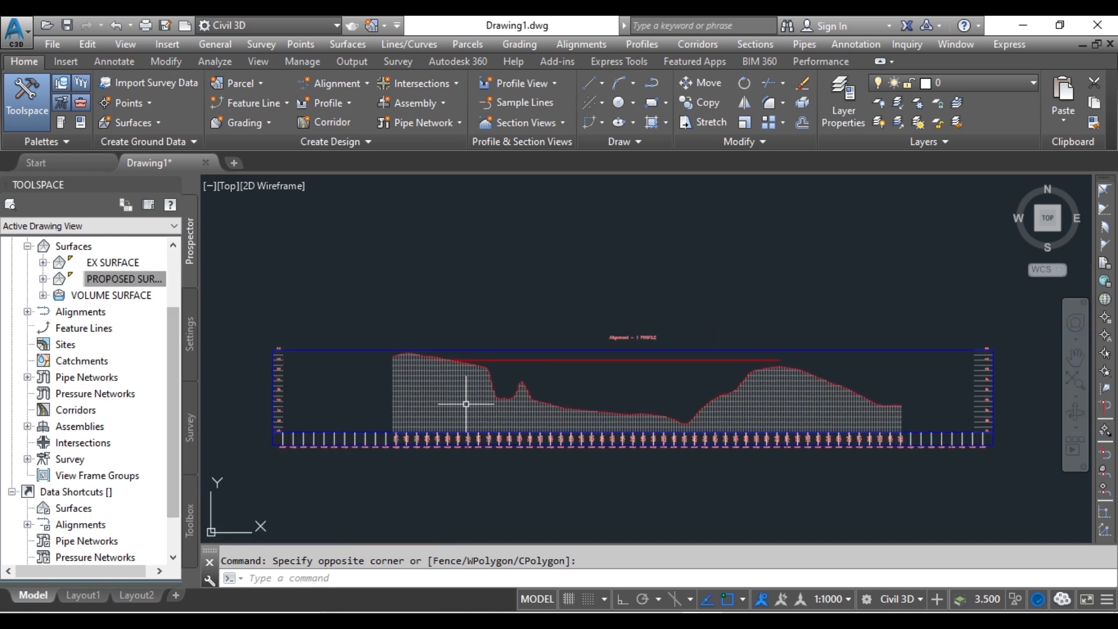
scroll(501, 390, up, 2)
scroll(444, 365, up, 4)
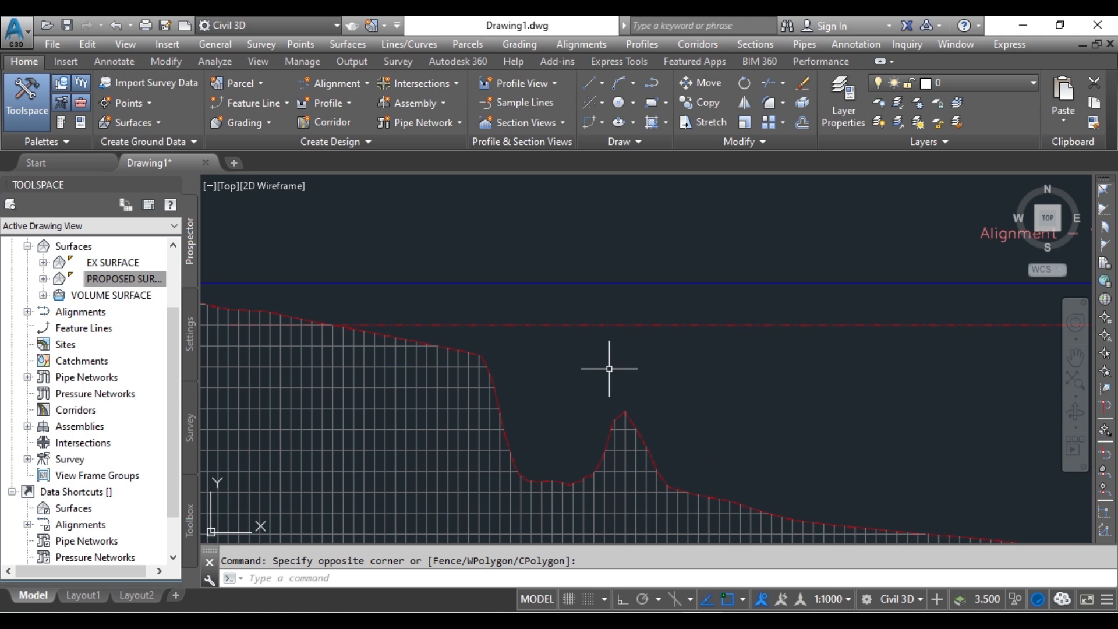
scroll(749, 424, down, 3)
middle_drag(749, 425, 811, 337)
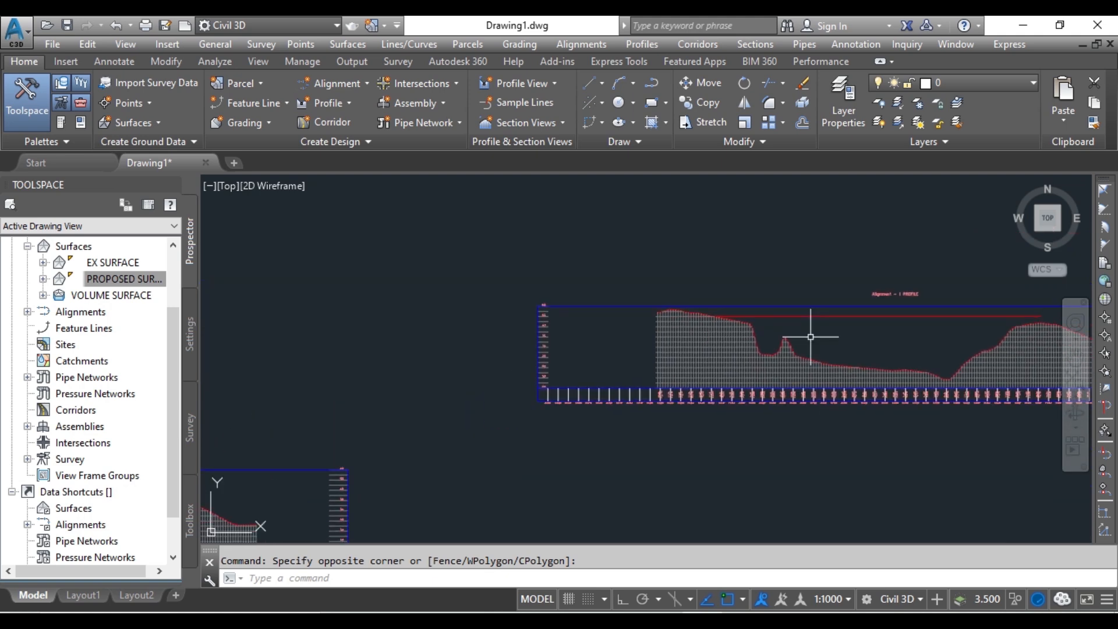
scroll(668, 420, down, 3)
scroll(655, 377, up, 3)
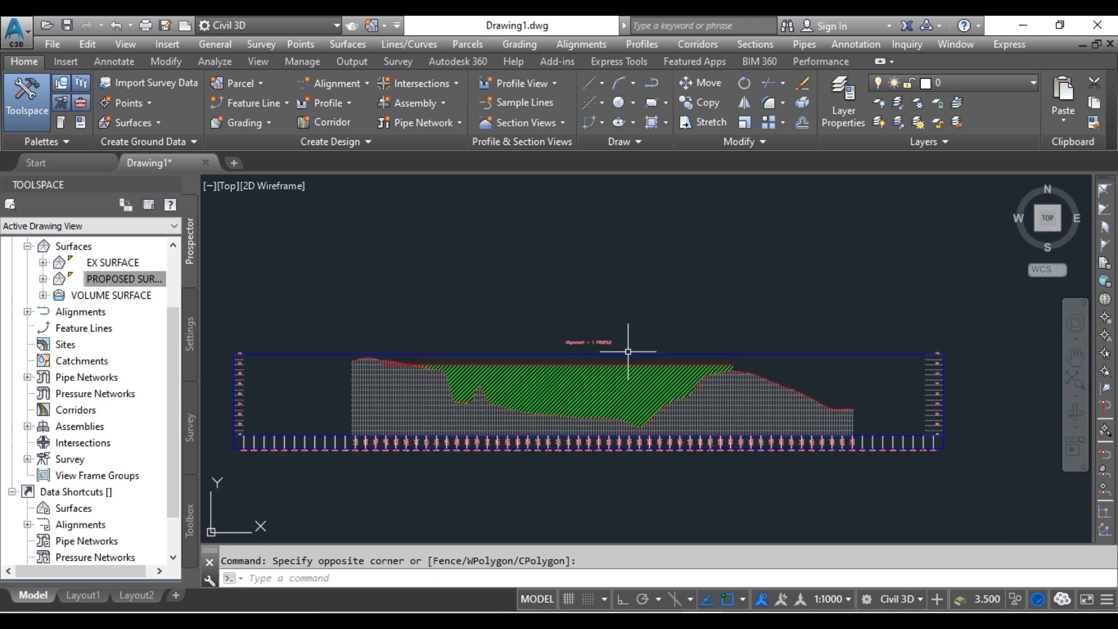
scroll(532, 353, up, 2)
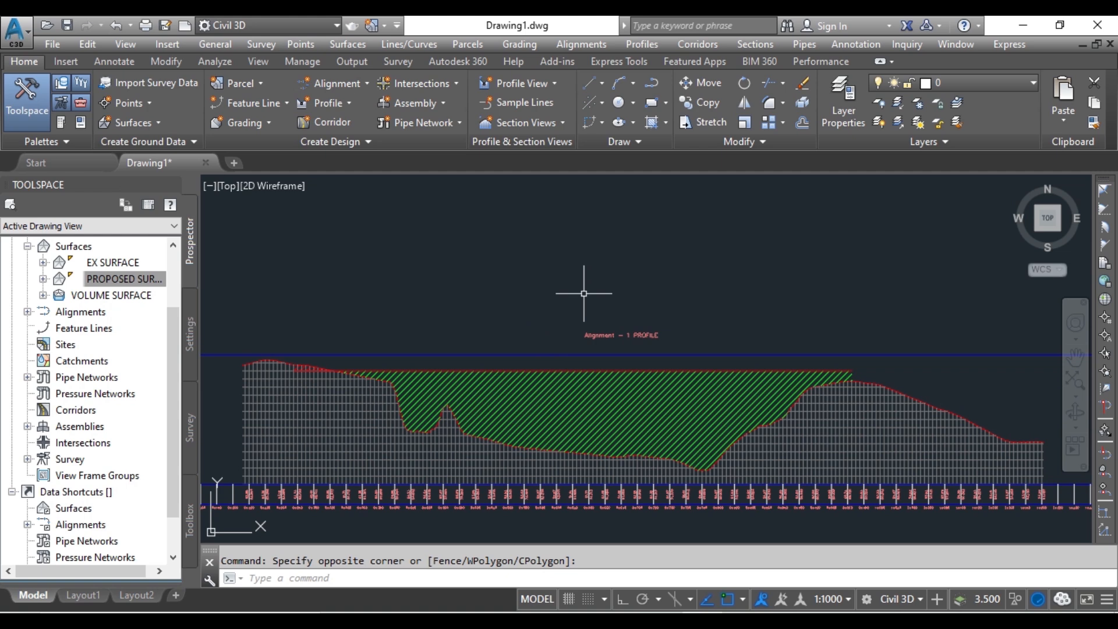